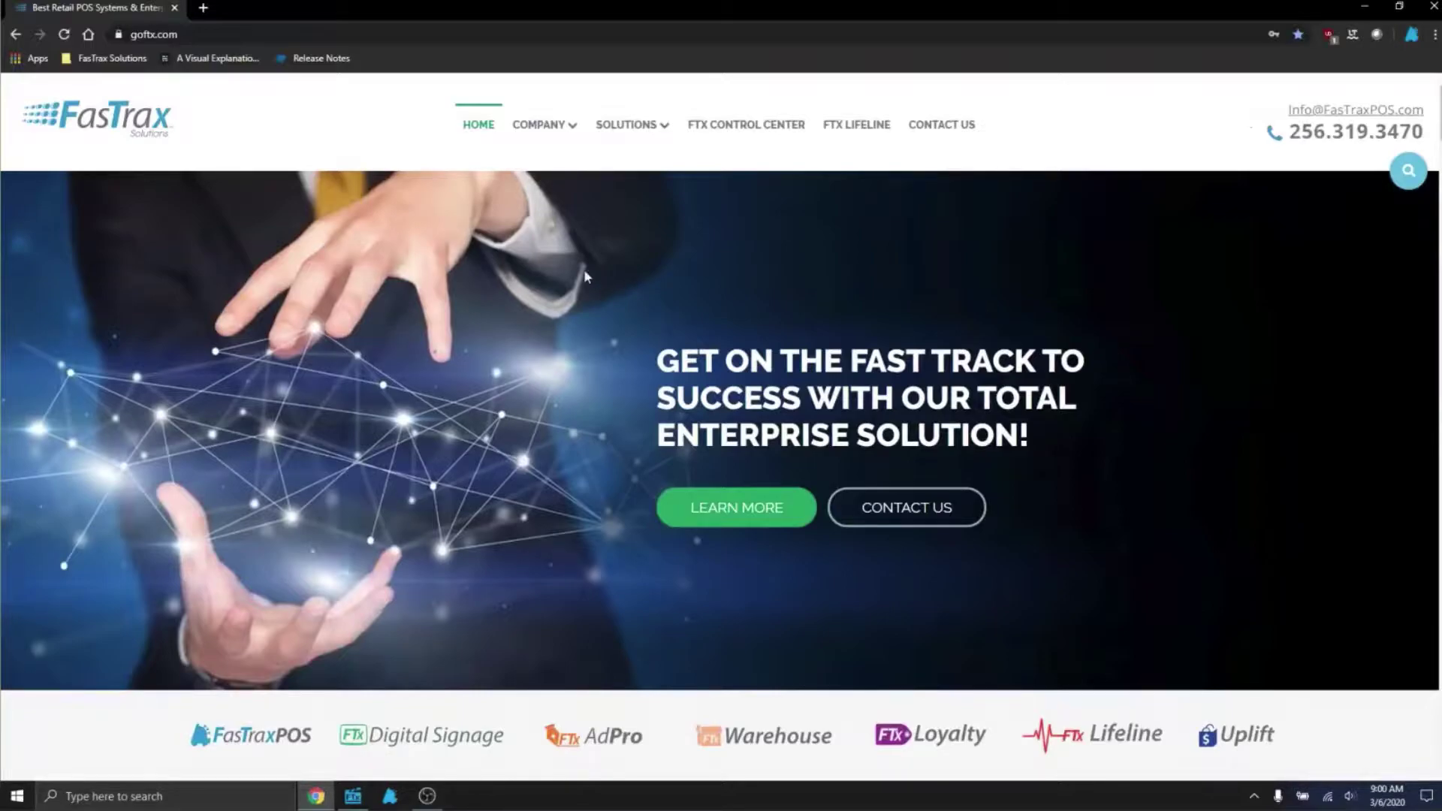
Open the webinars page from the FTx Lifeline product support options
left_click(873, 136)
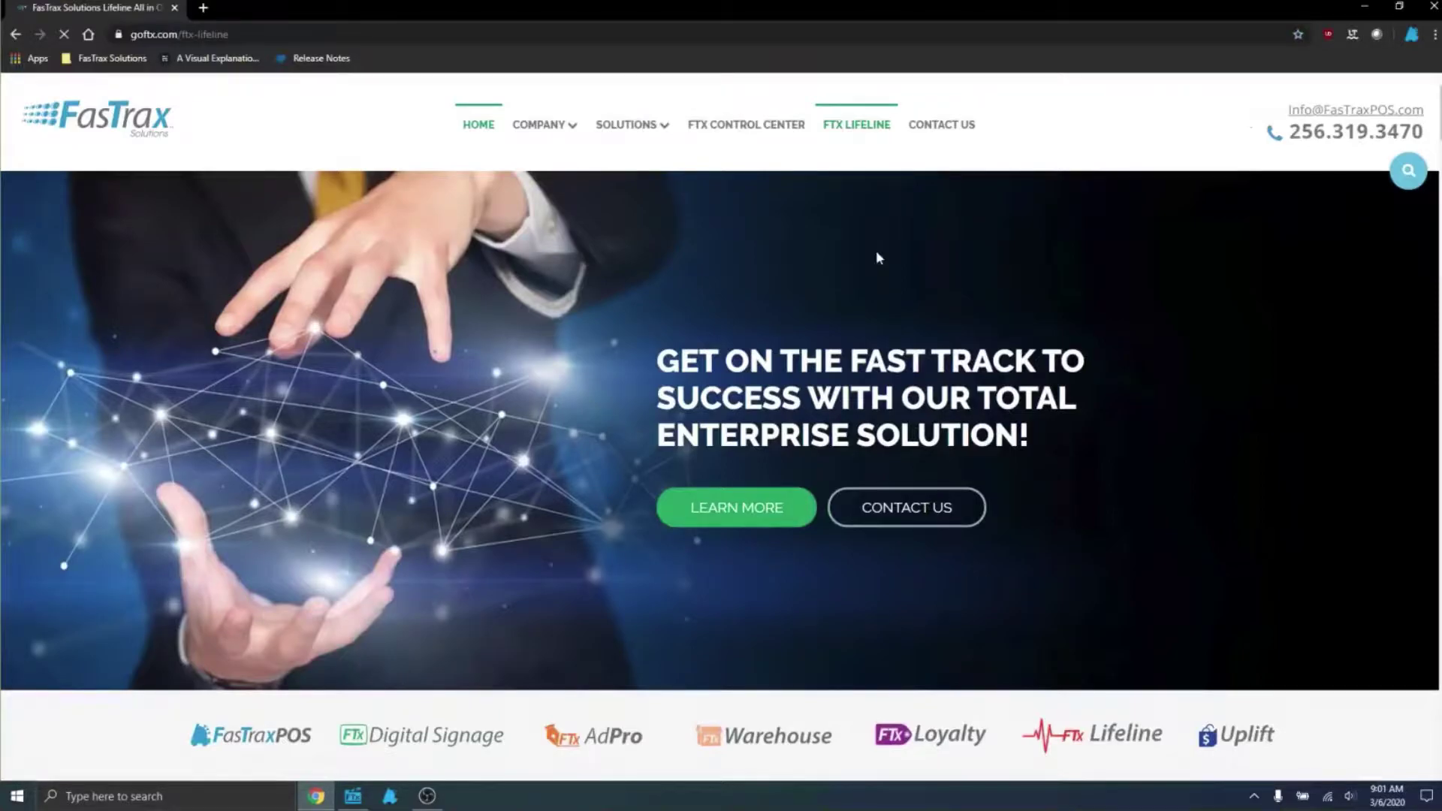
scroll(880, 257, "down", 15)
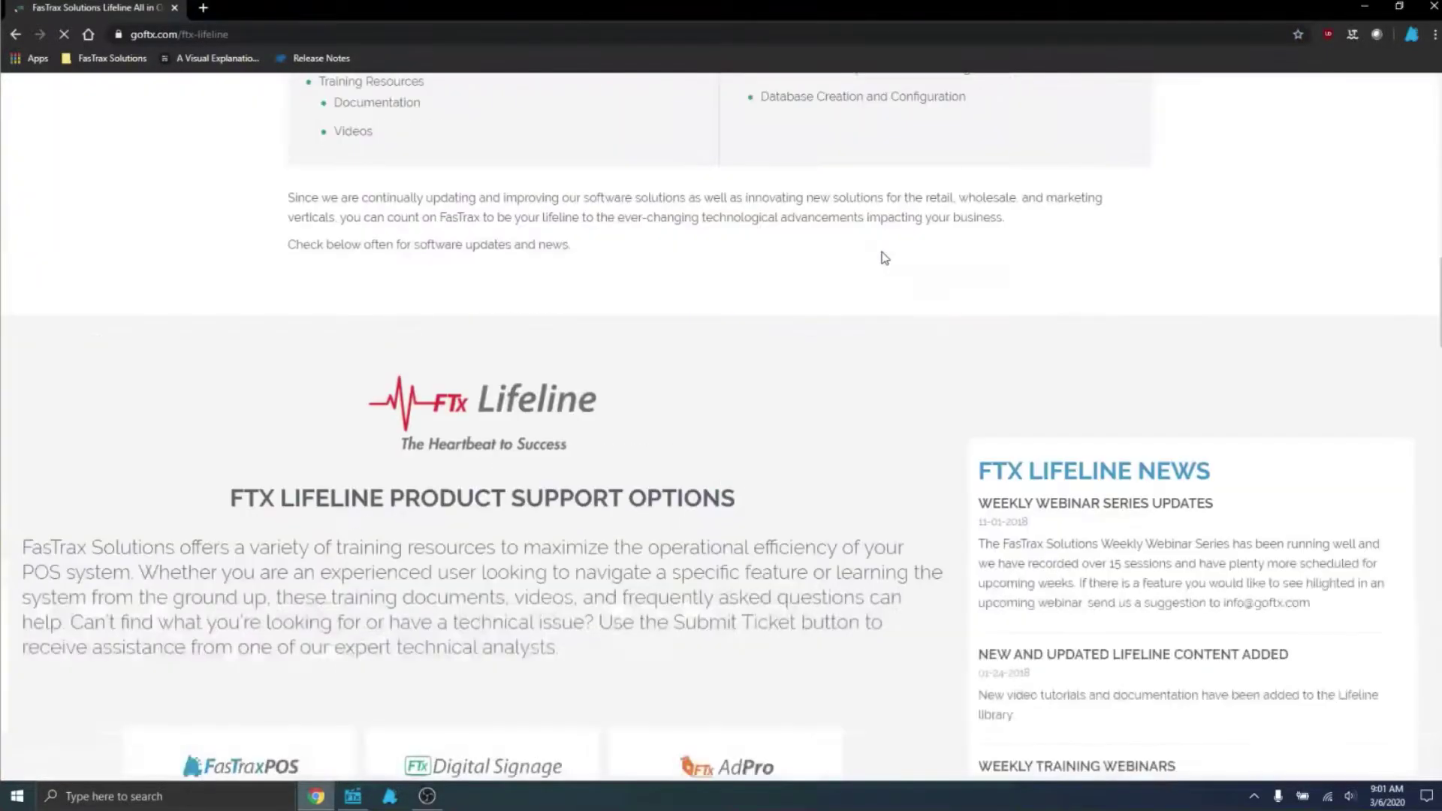
scroll(750, 557, "down", 5)
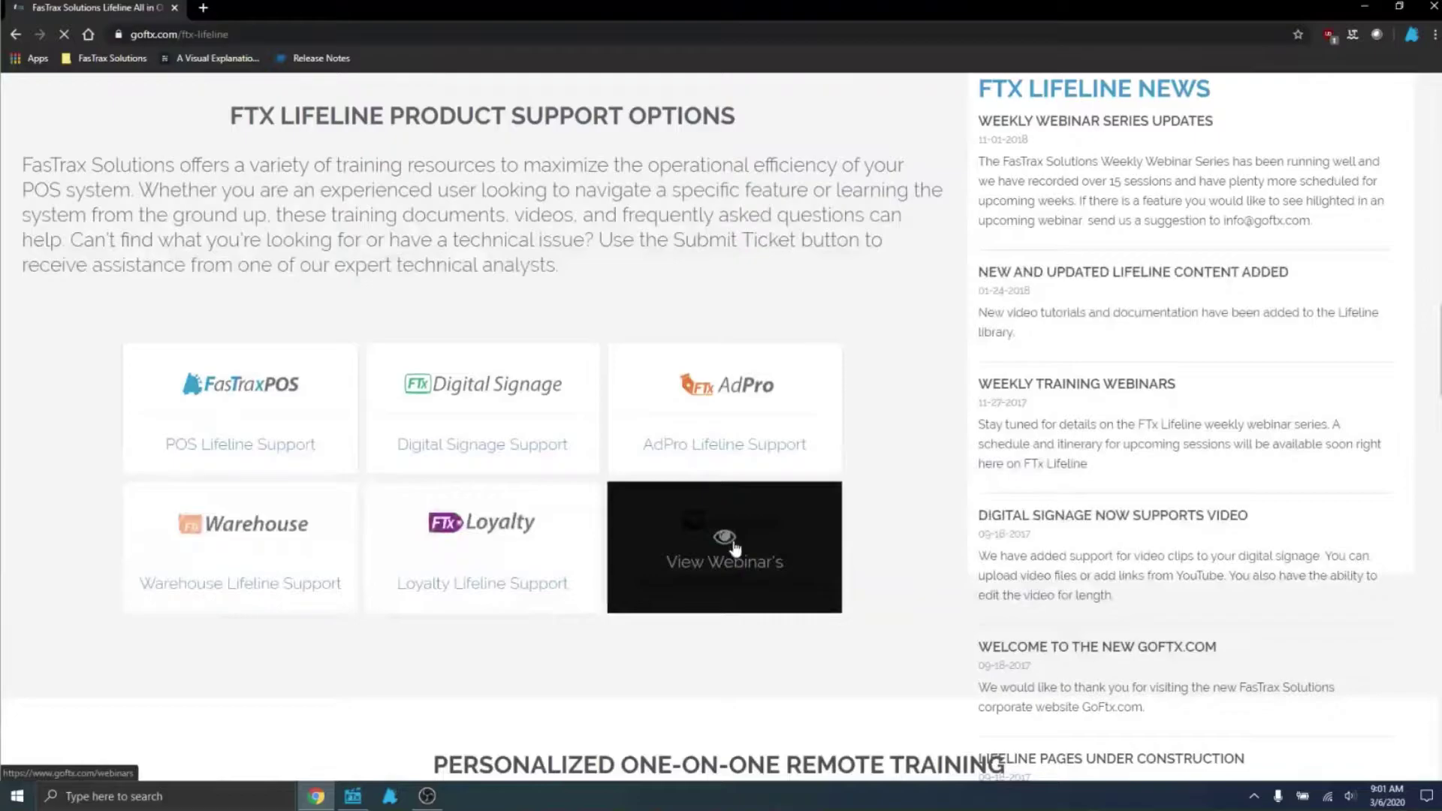
left_click(735, 546)
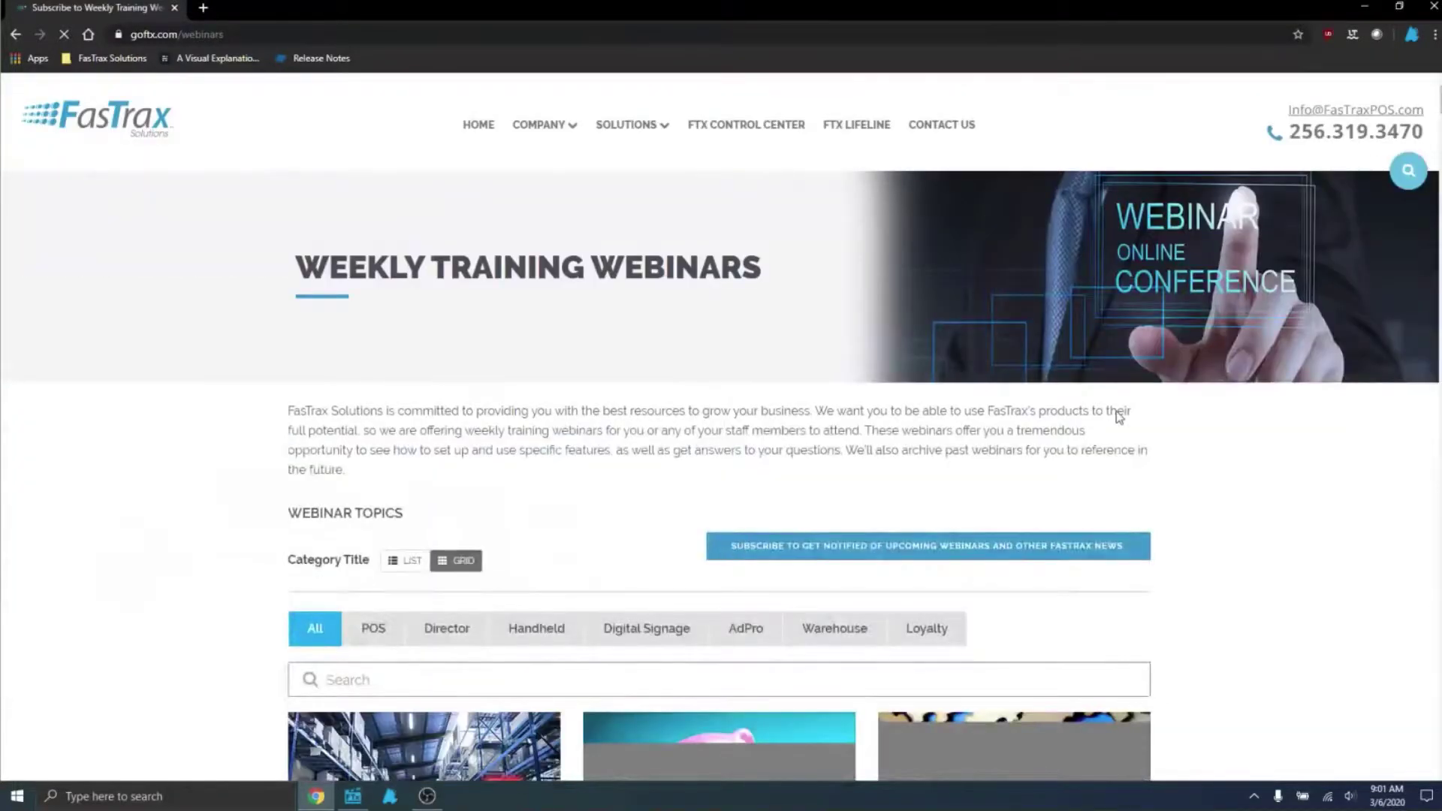
Look through the weekly training webinars list, including upcoming sessions and past recordings
scroll(1119, 417, "down", 3)
scroll(1117, 412, "up", 3)
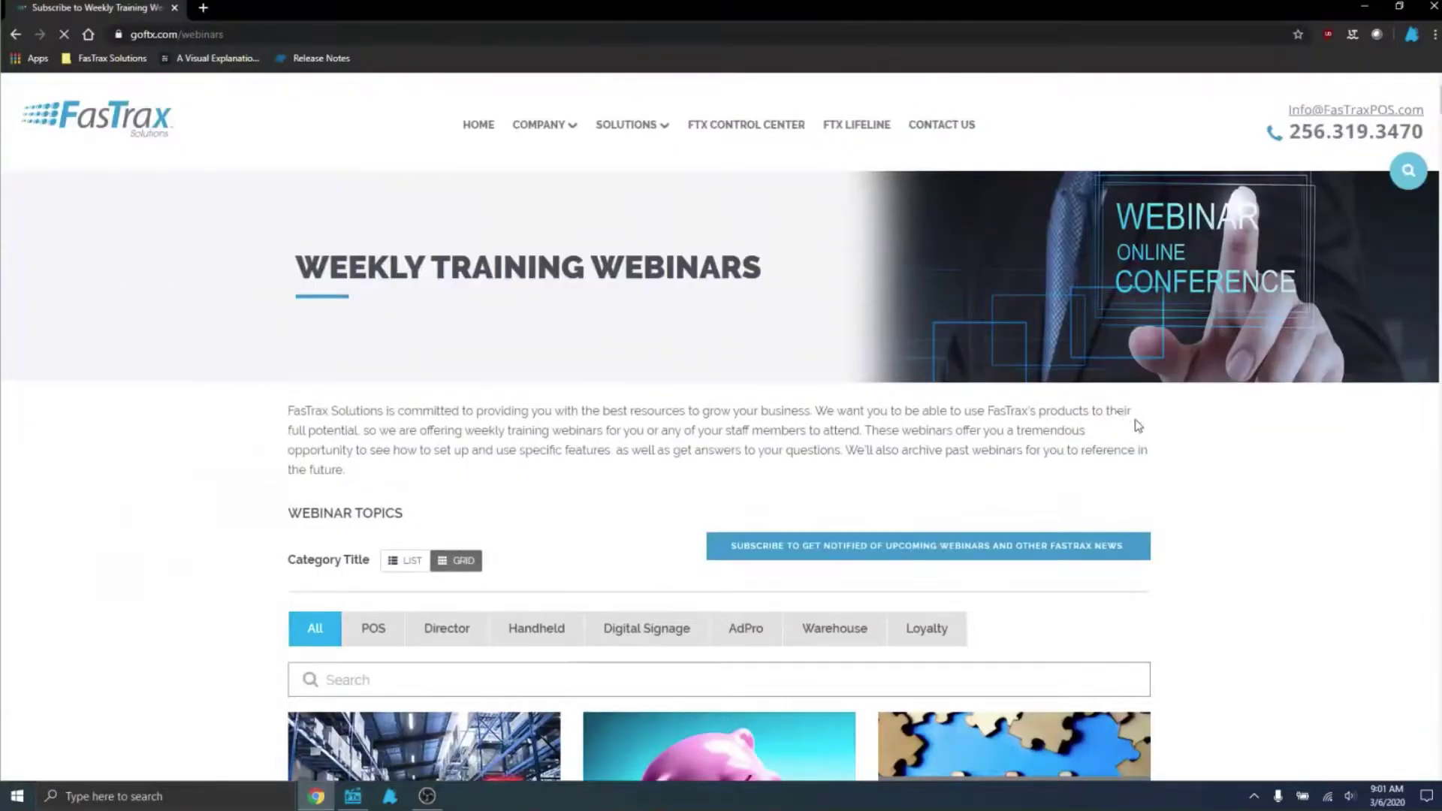
scroll(1138, 426, "down", 6)
scroll(1129, 422, "up", 1)
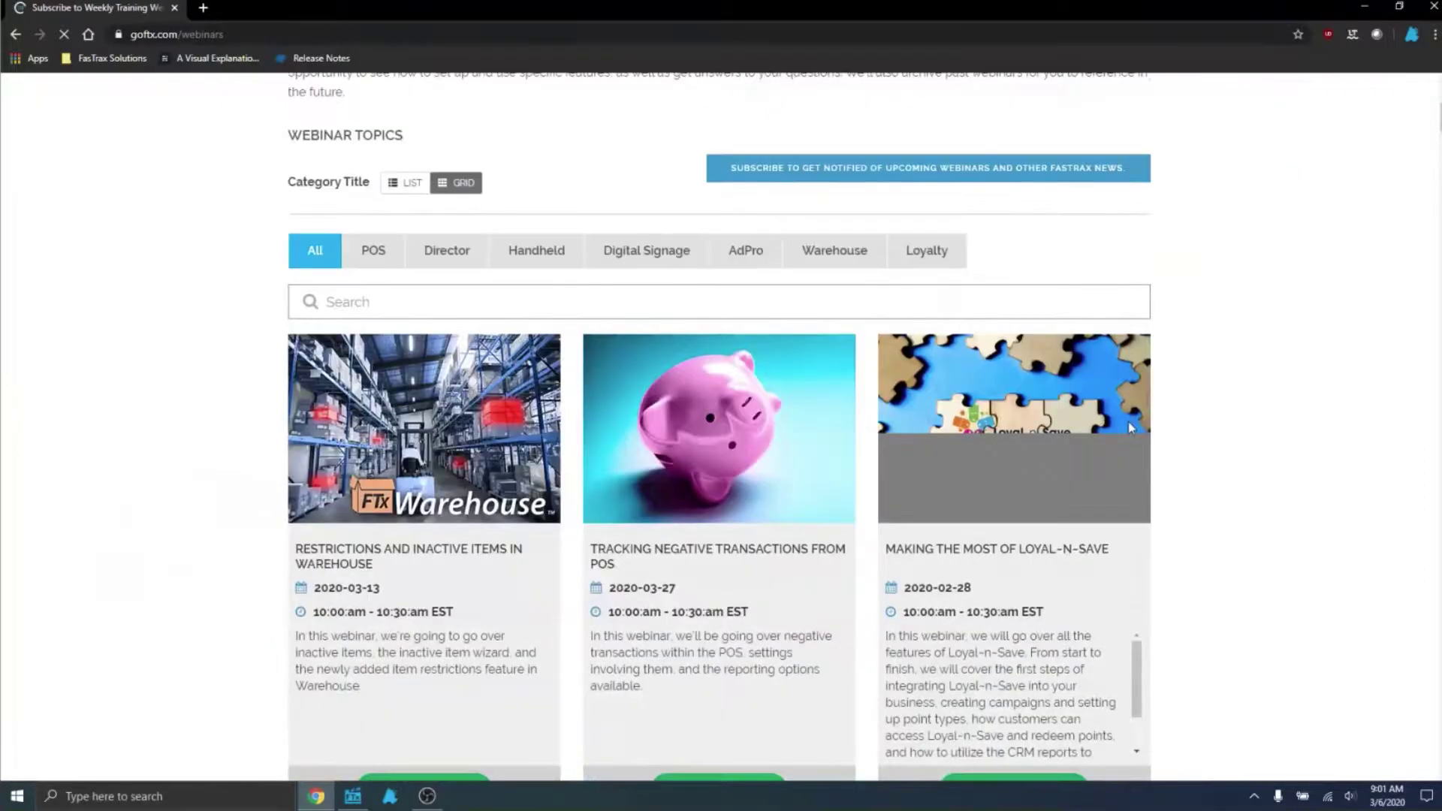
scroll(1172, 436, "down", 12)
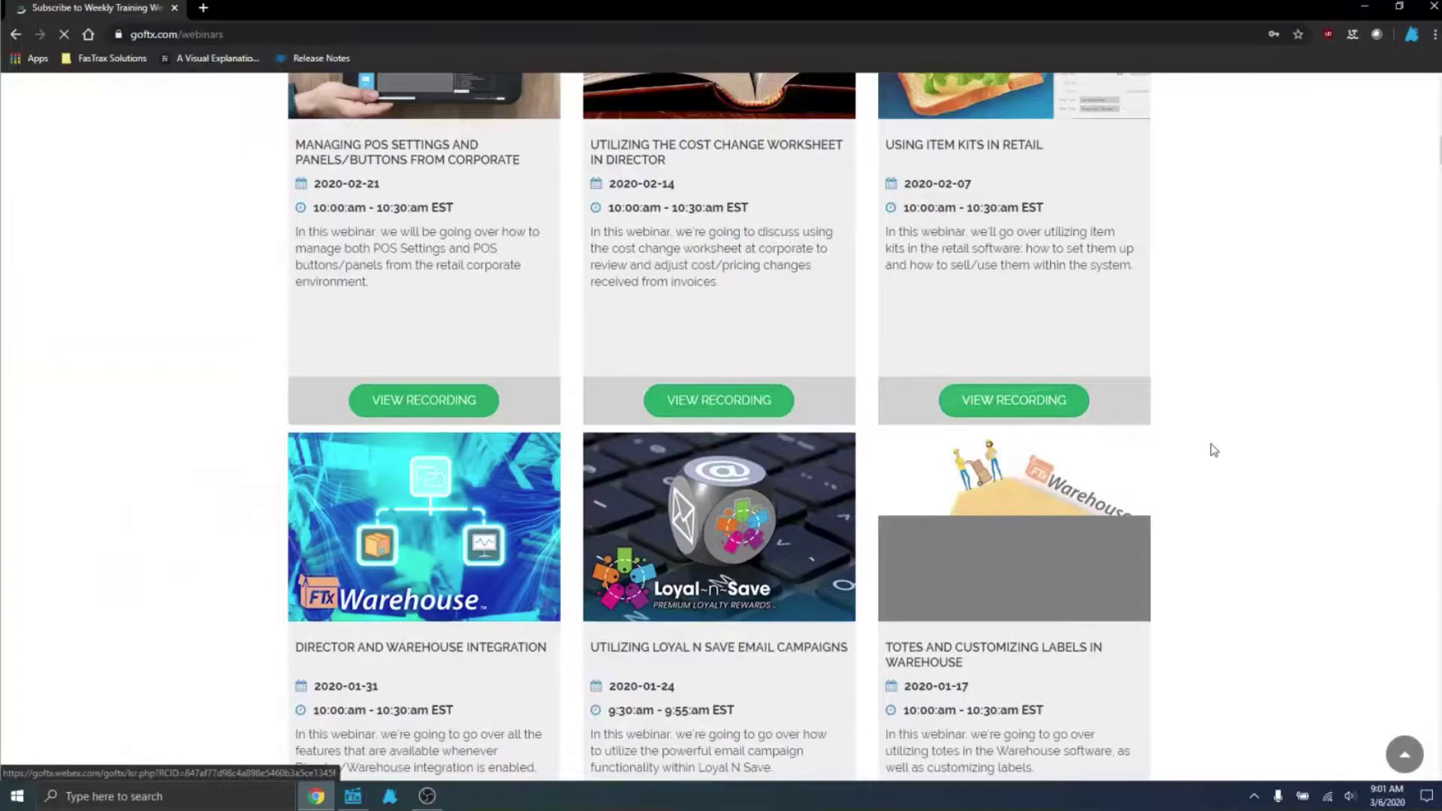
scroll(1213, 449, "up", 17)
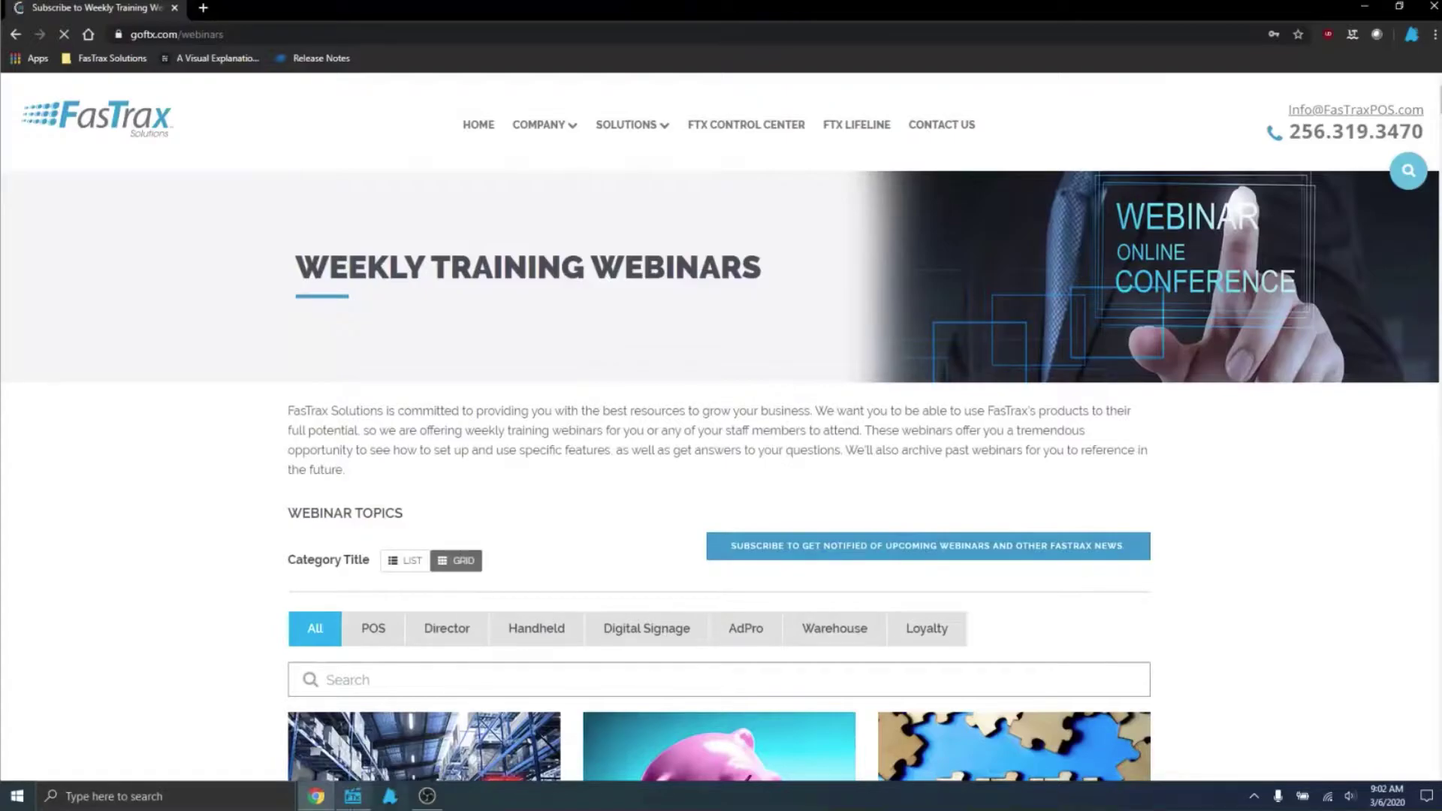
Switch to FasTrax Director and open the item CAMEL REGULAR SP N-F from the pricebook's mass updates list
key("alt+Tab")
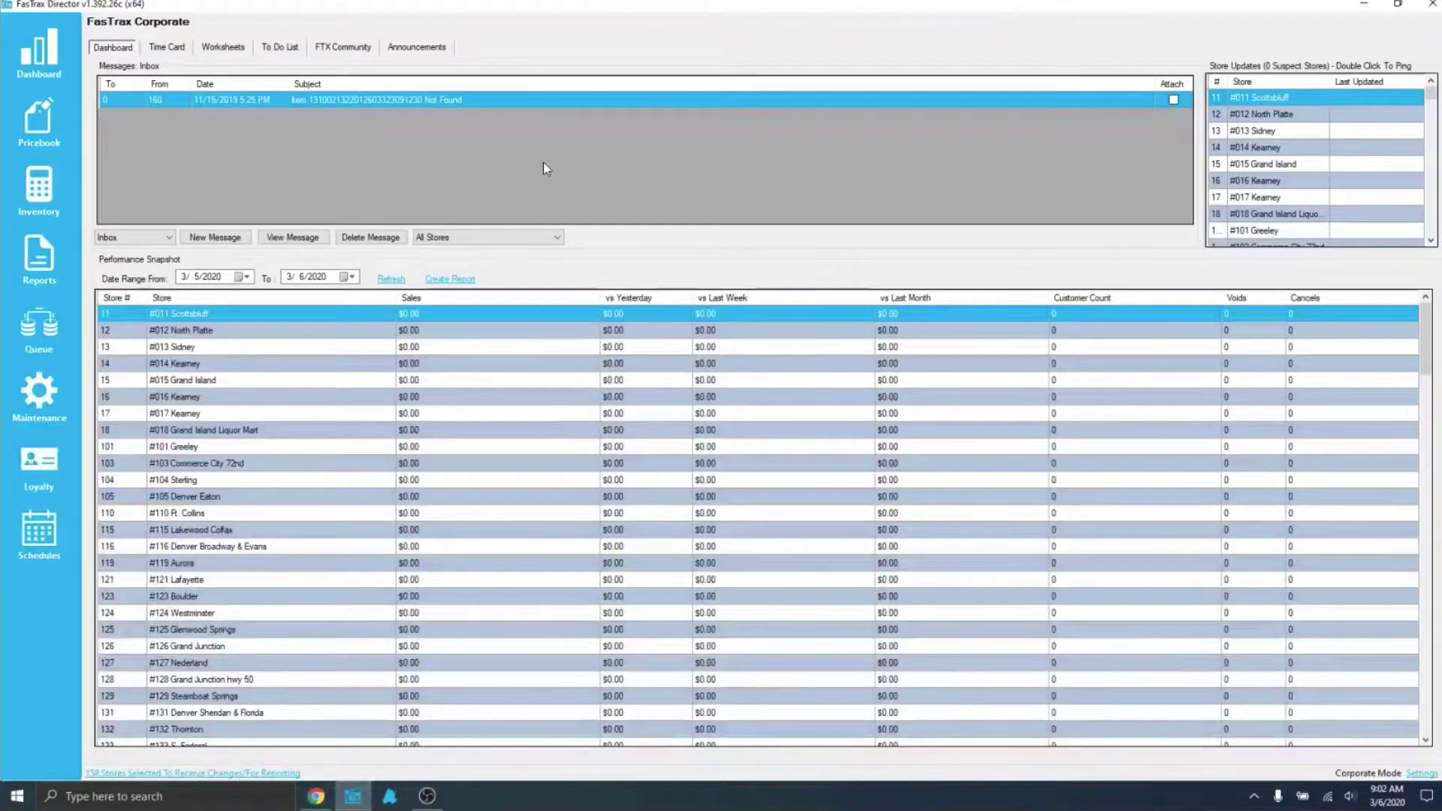
left_click(48, 114)
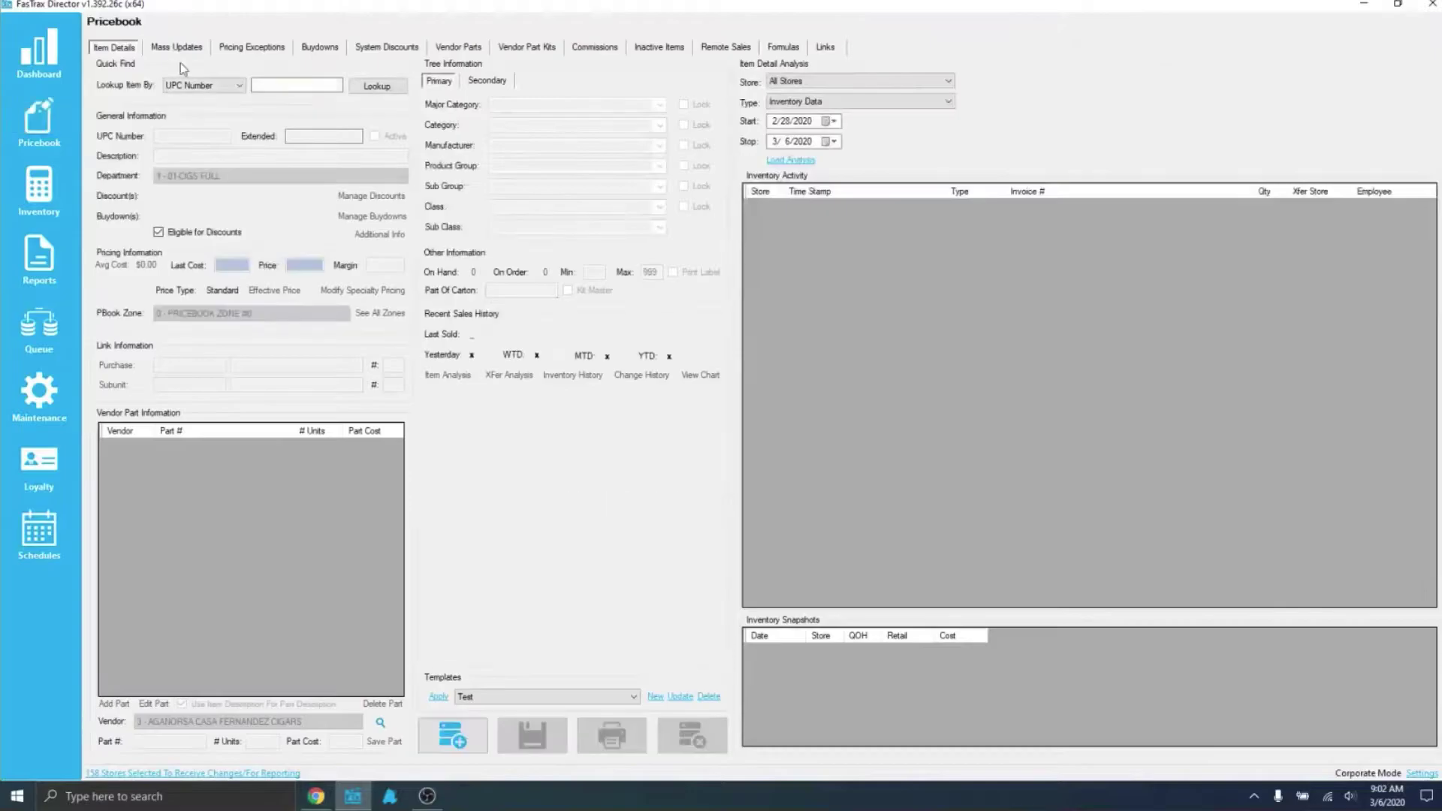
left_click(179, 51)
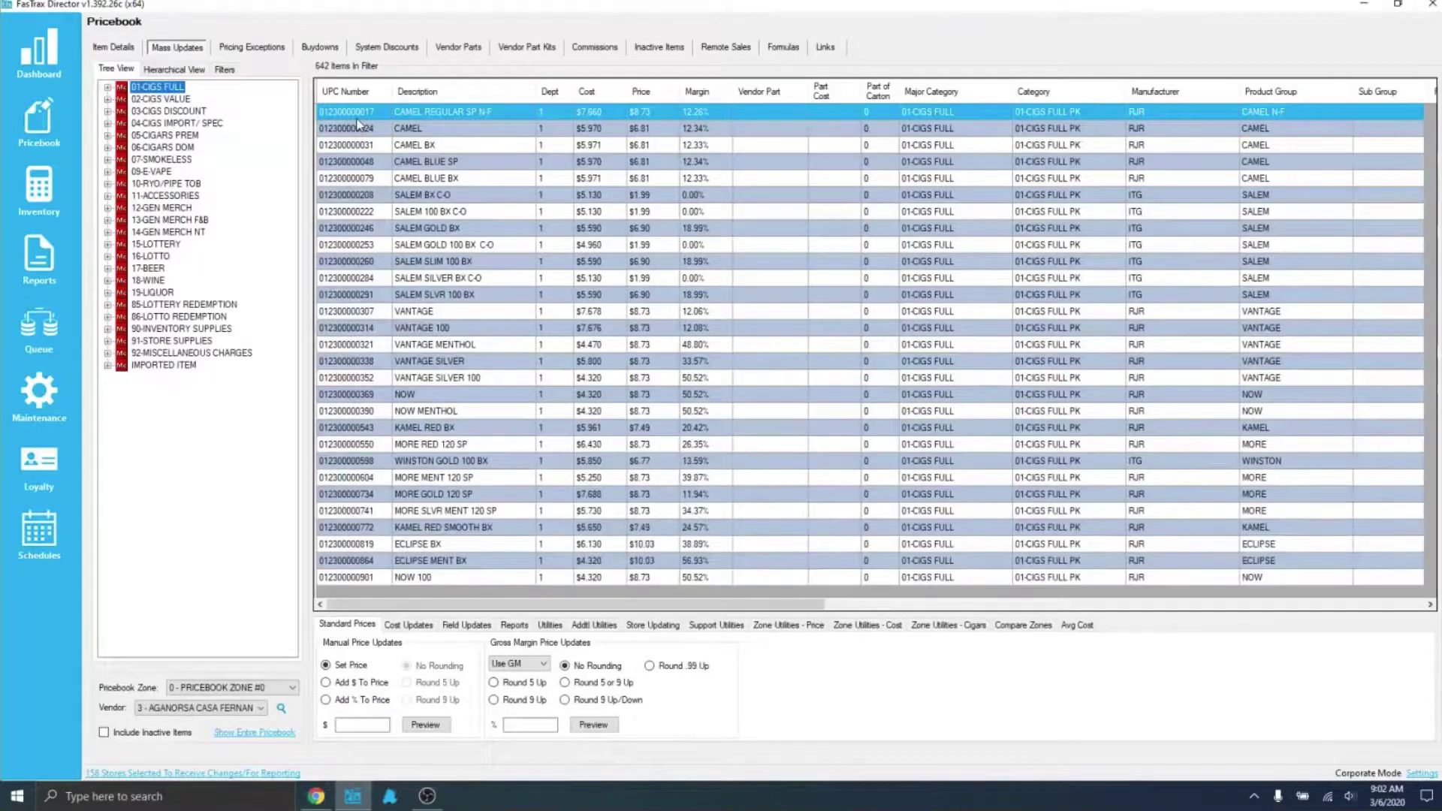
double_click(359, 120)
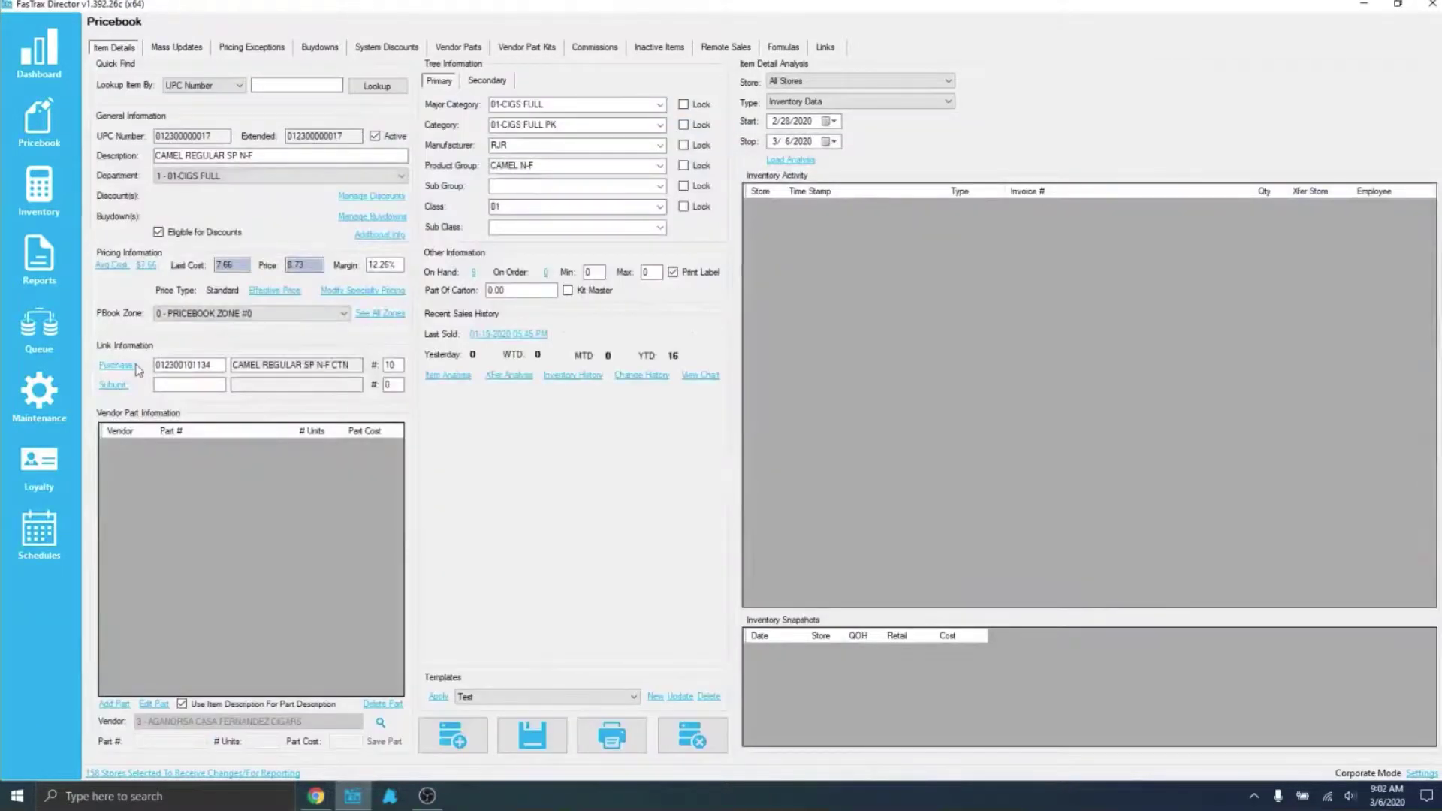
Follow the purchase and subunit links between the Camel pack and its carton to compare their vendor part information
left_click(132, 366)
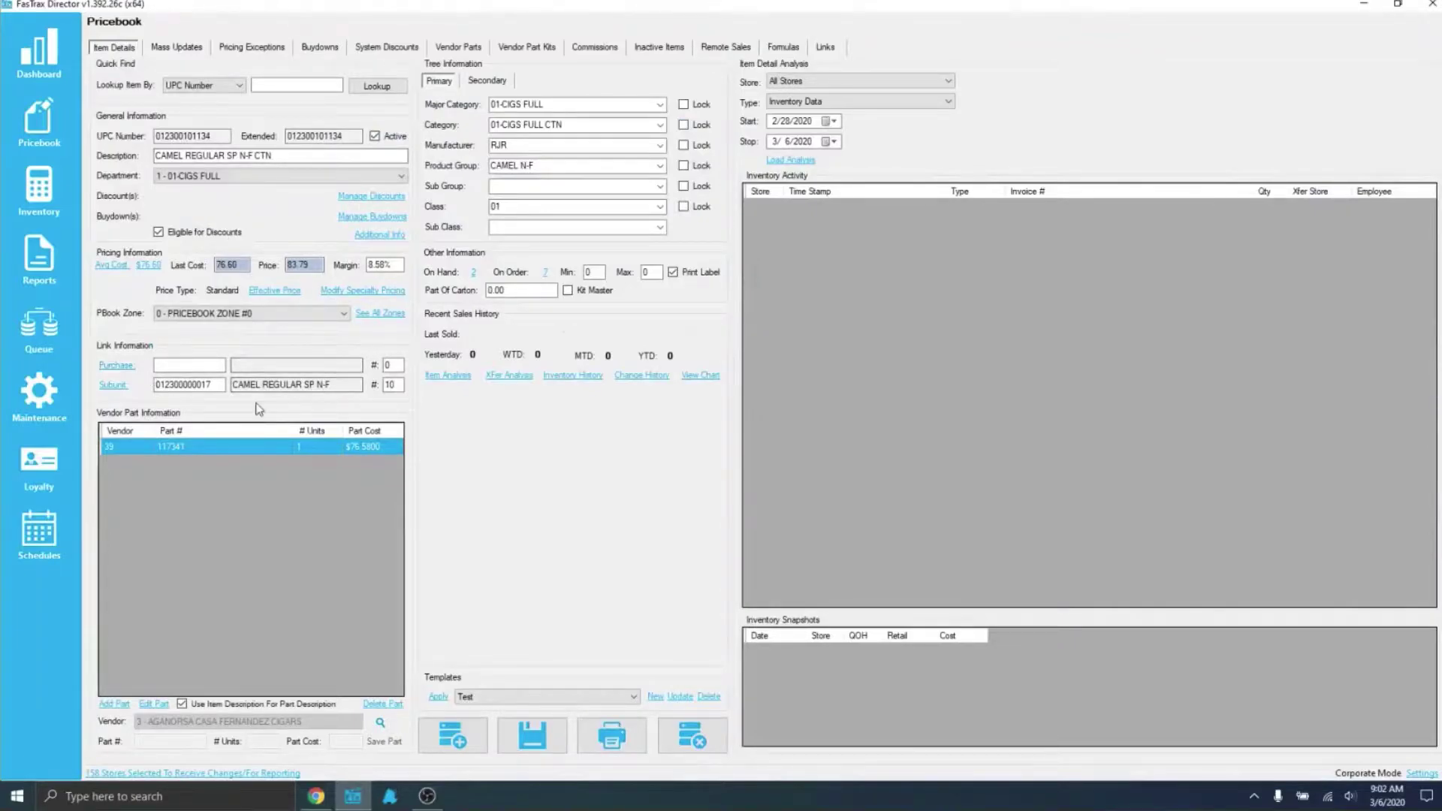
left_click(113, 385)
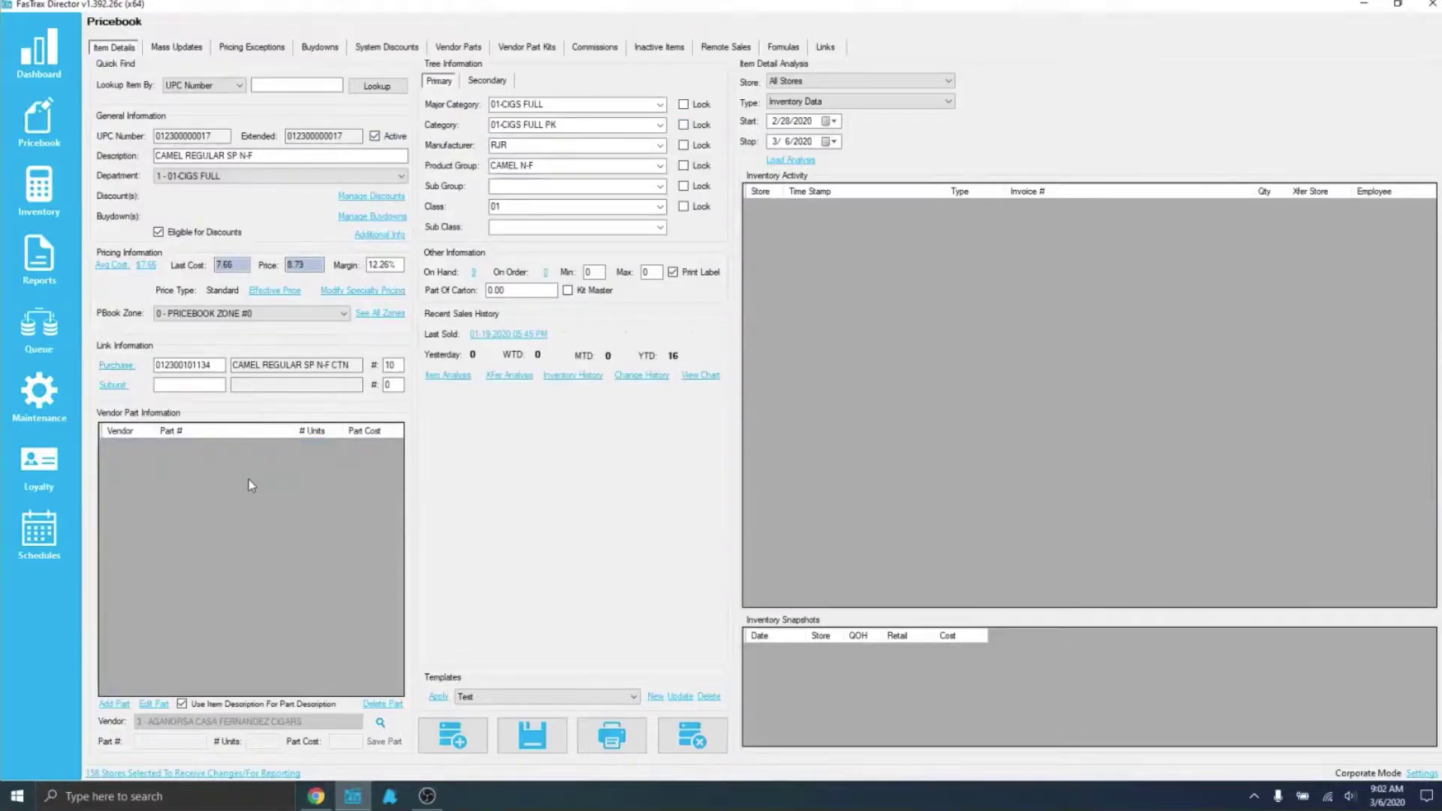
left_click(122, 368)
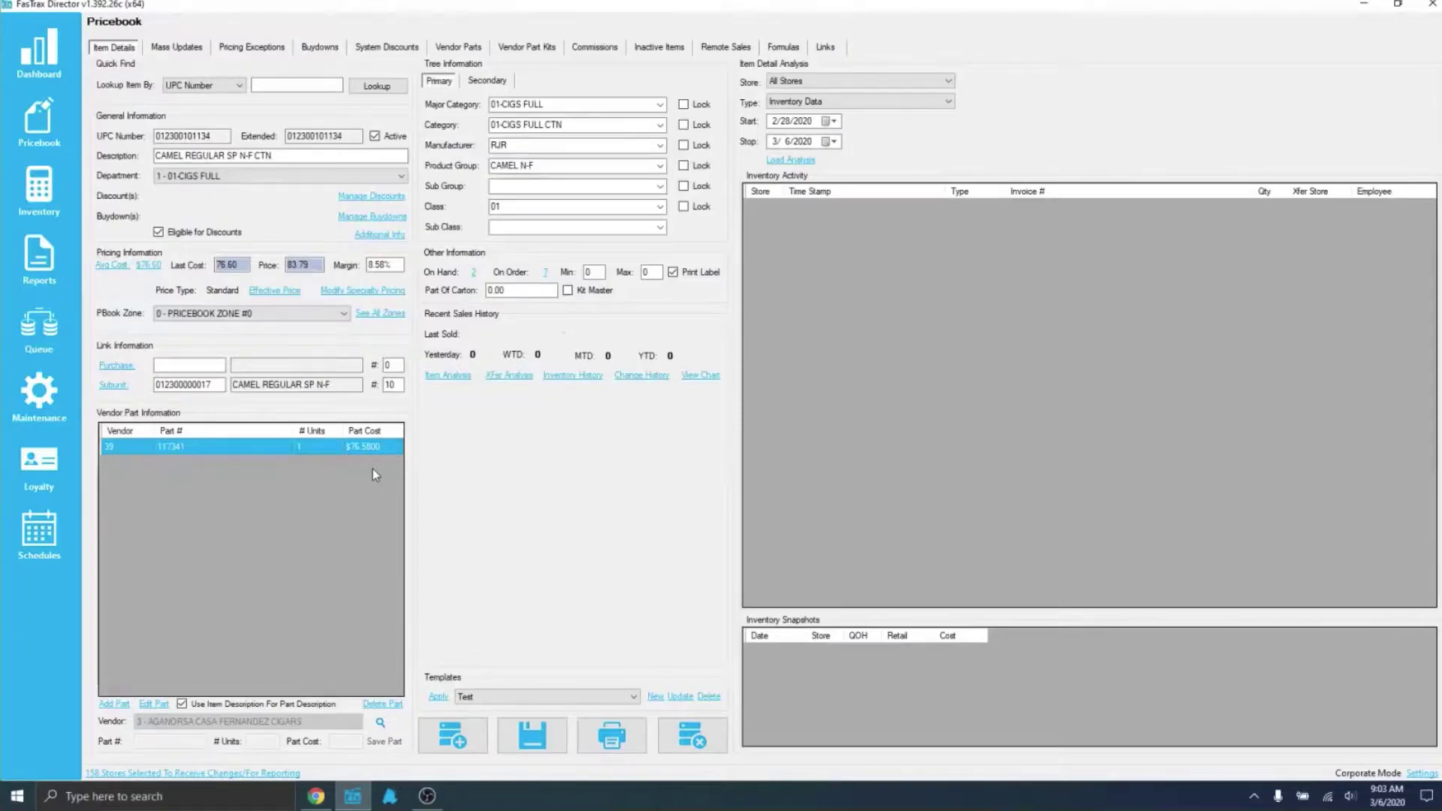
left_click(113, 385)
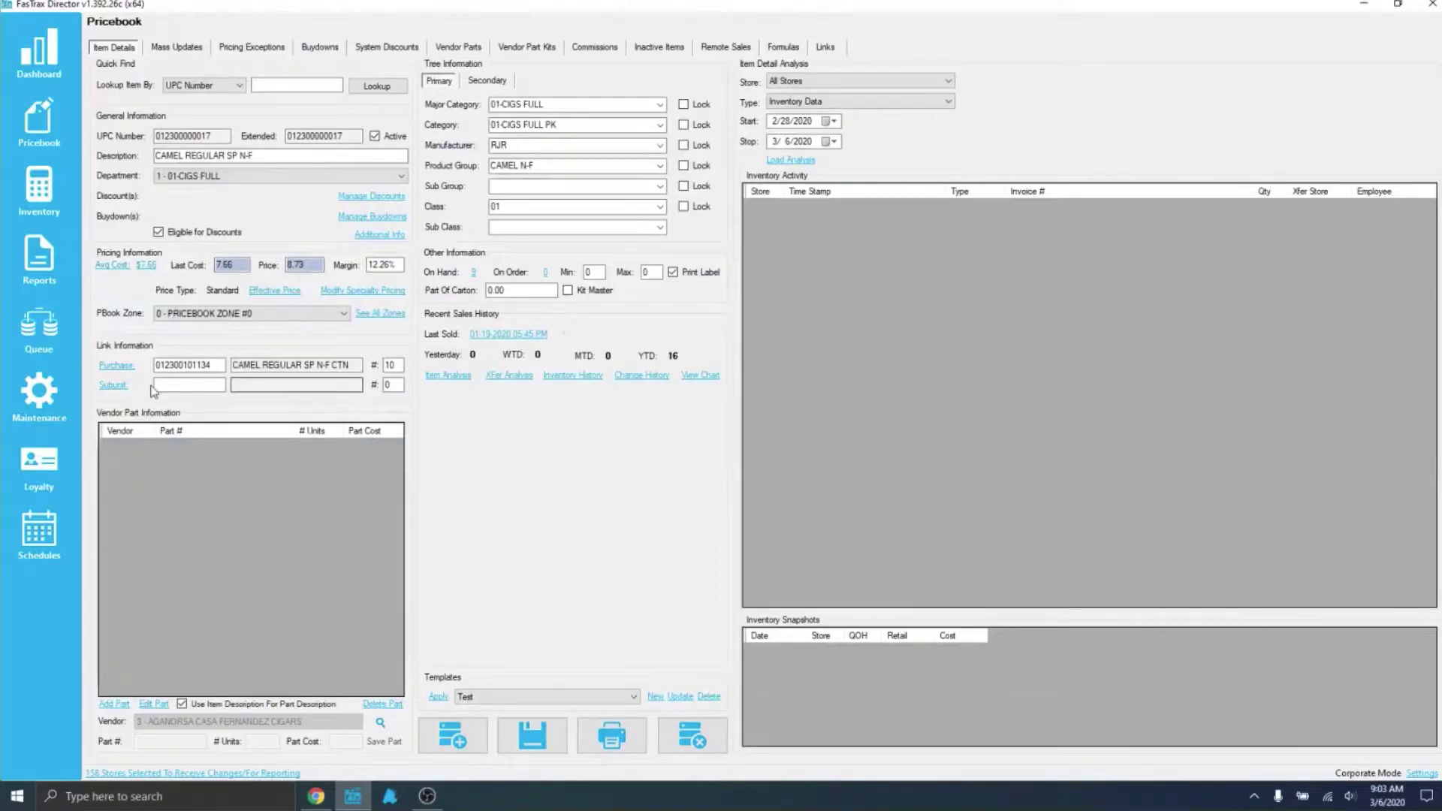
Open the linked carton CAMEL REGULAR SP N-F CTN and start a new vendor part for vendor 54 - ESPINOSA CIGARS LLC
left_click(124, 367)
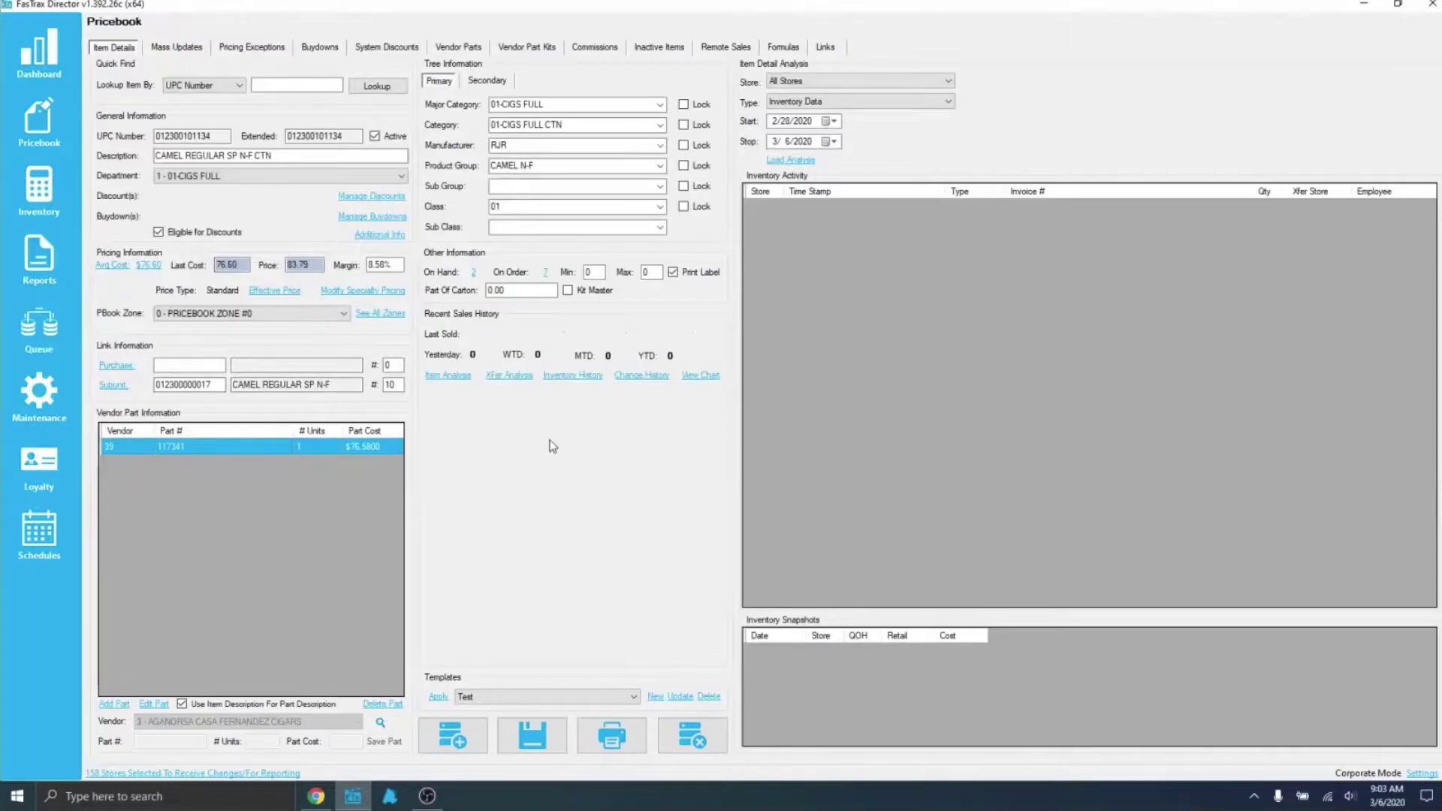
left_click(111, 706)
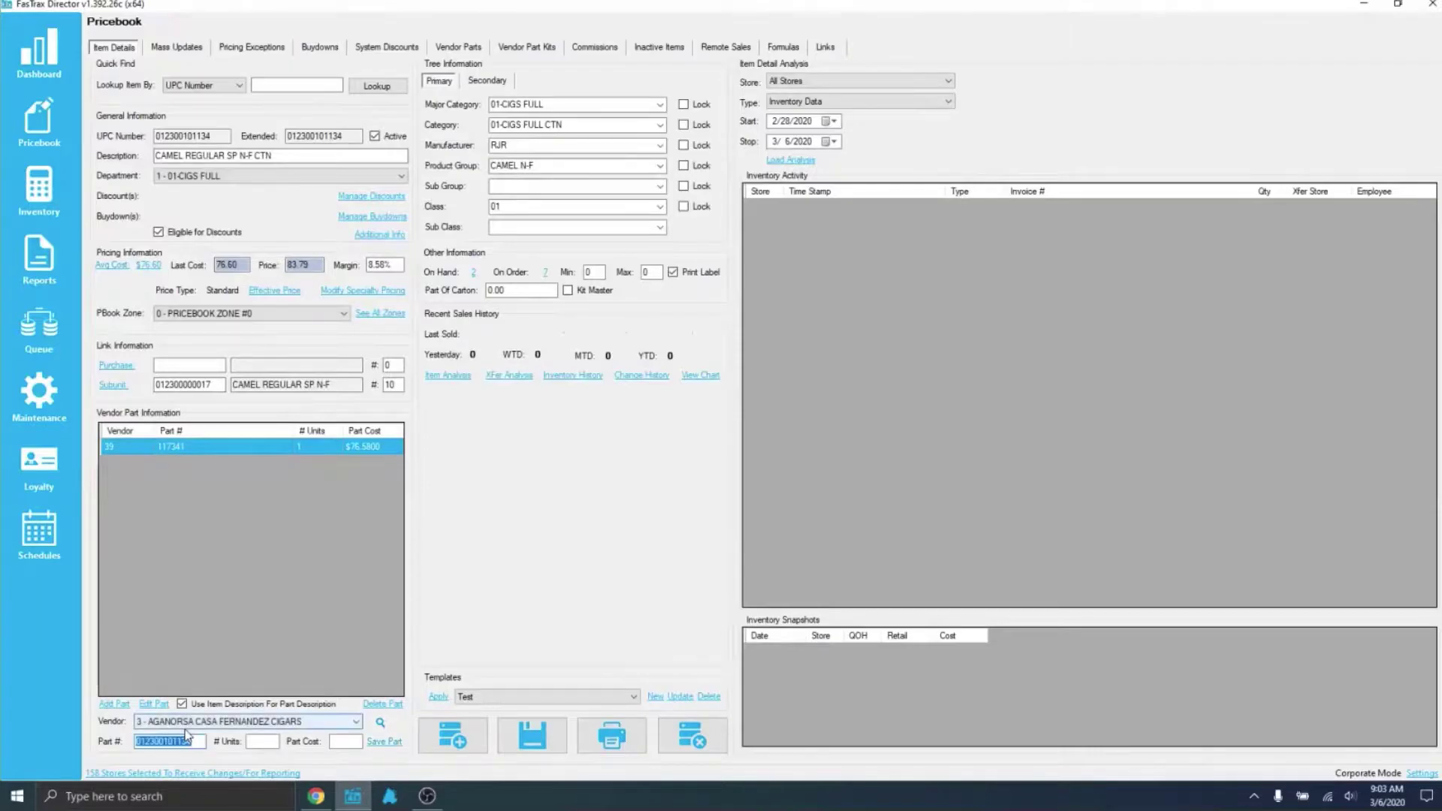
left_click(187, 723)
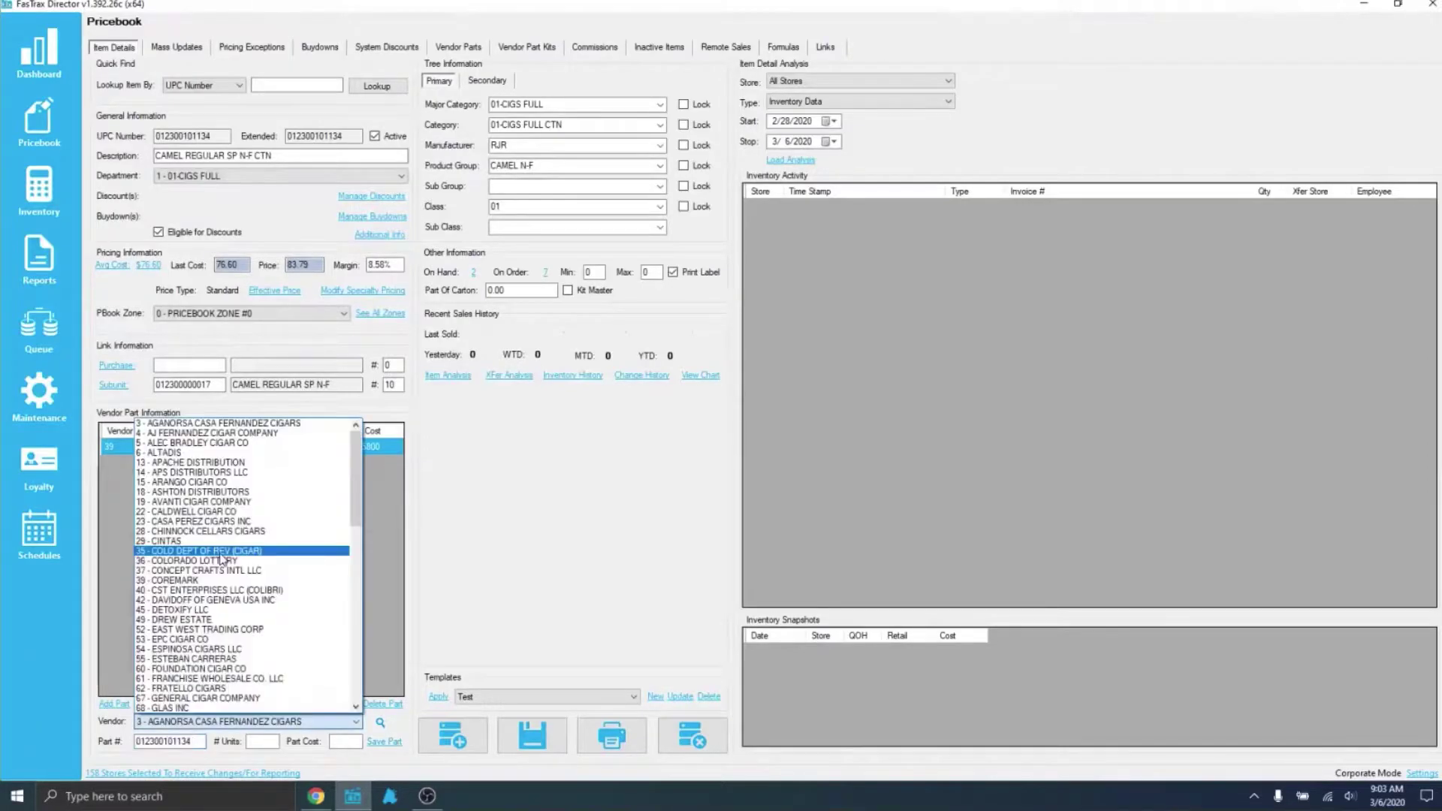
left_click(224, 720)
left_click(196, 742)
double_click(196, 742)
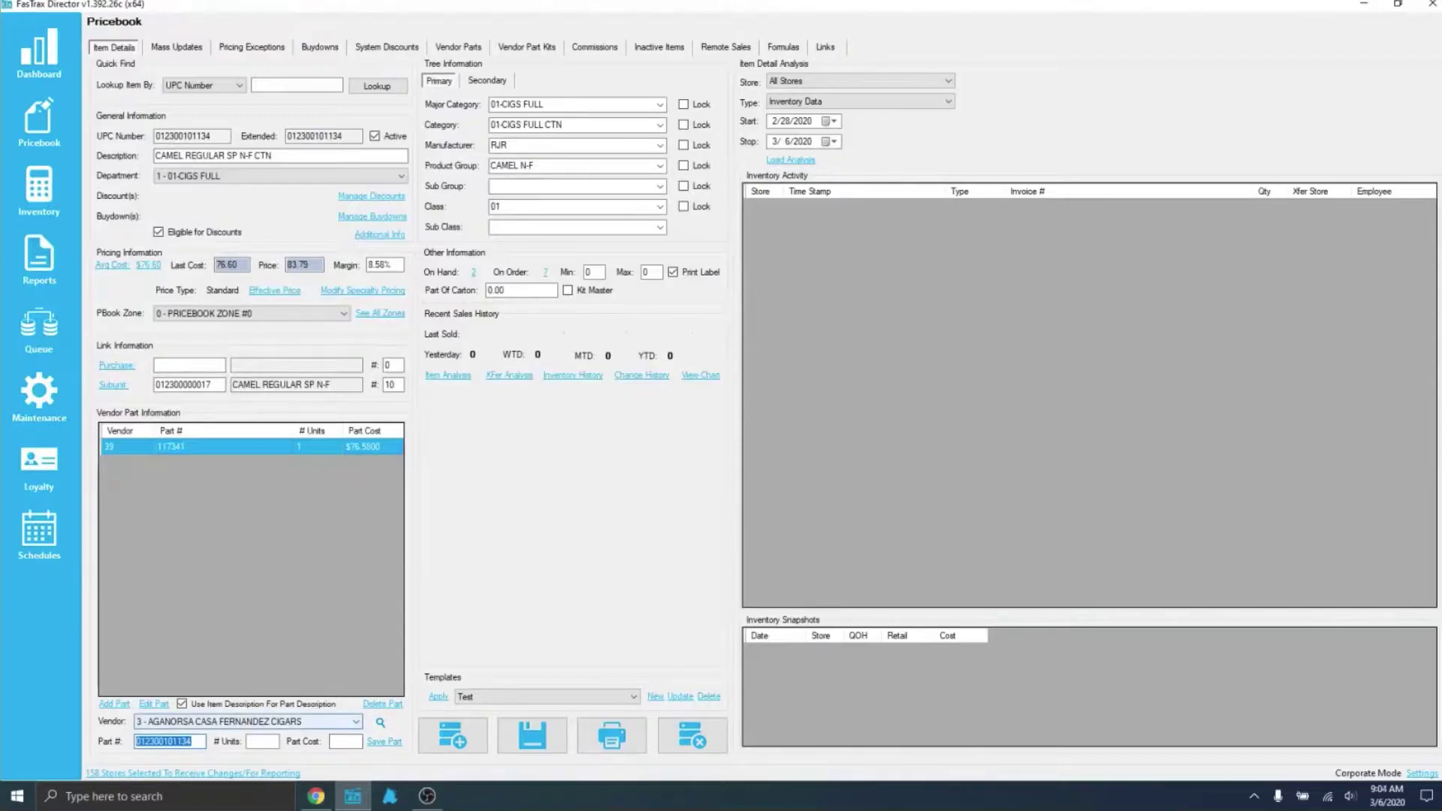
type("ABC123")
left_click(190, 723)
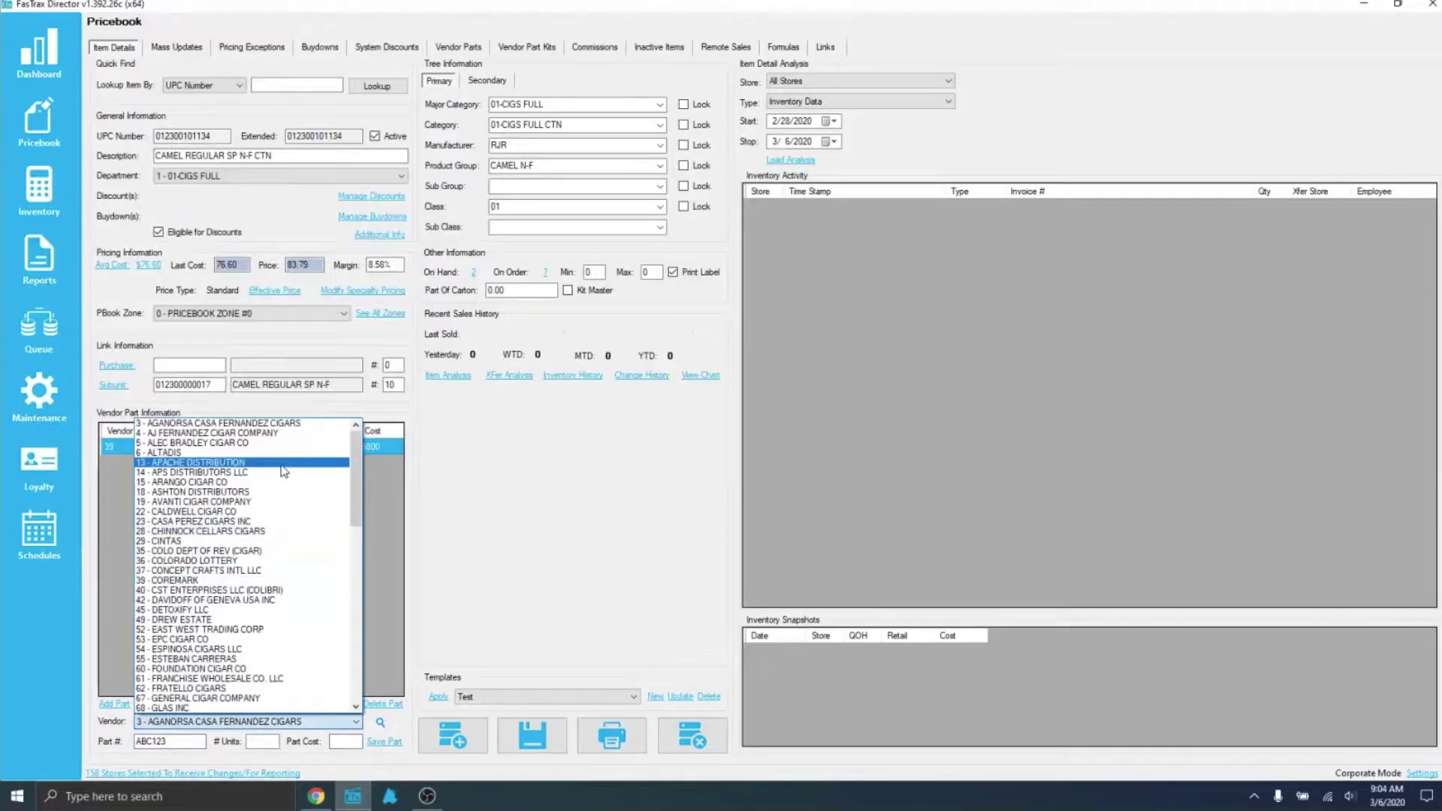
scroll(277, 508, "down", 1)
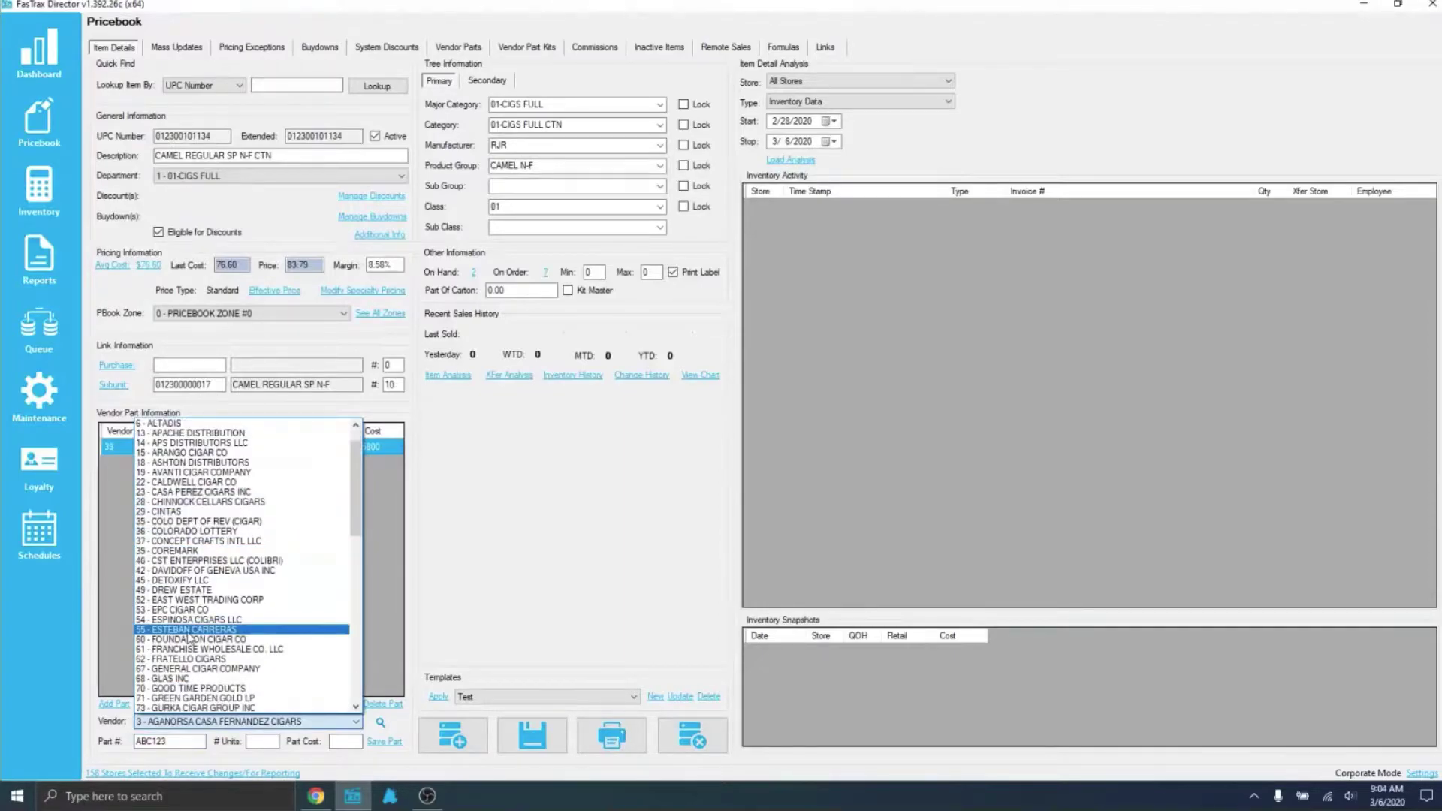
left_click(224, 621)
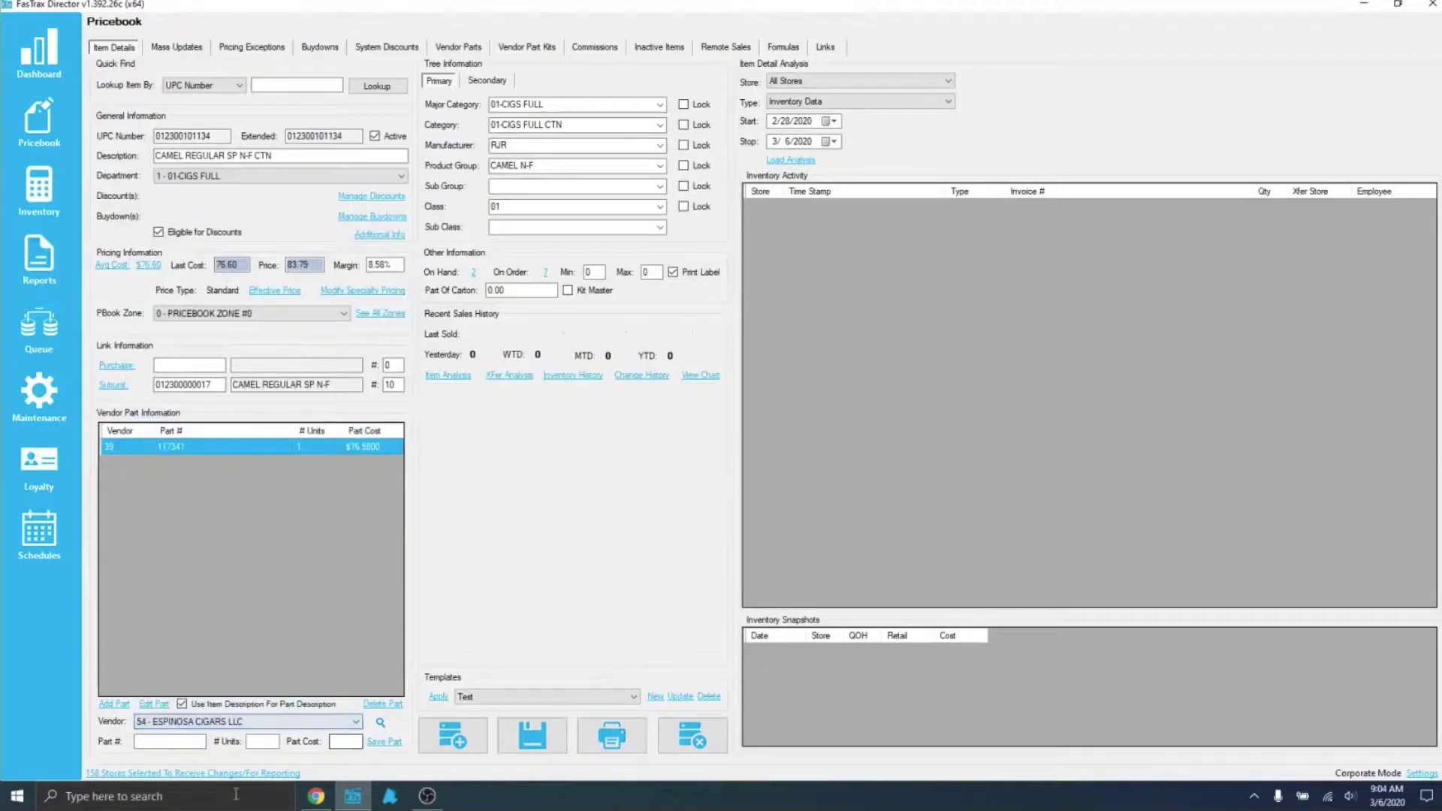
Give the new vendor part number ABC123, 1 unit and a part cost of 76.60, and save the part and the carton item
type("AB")
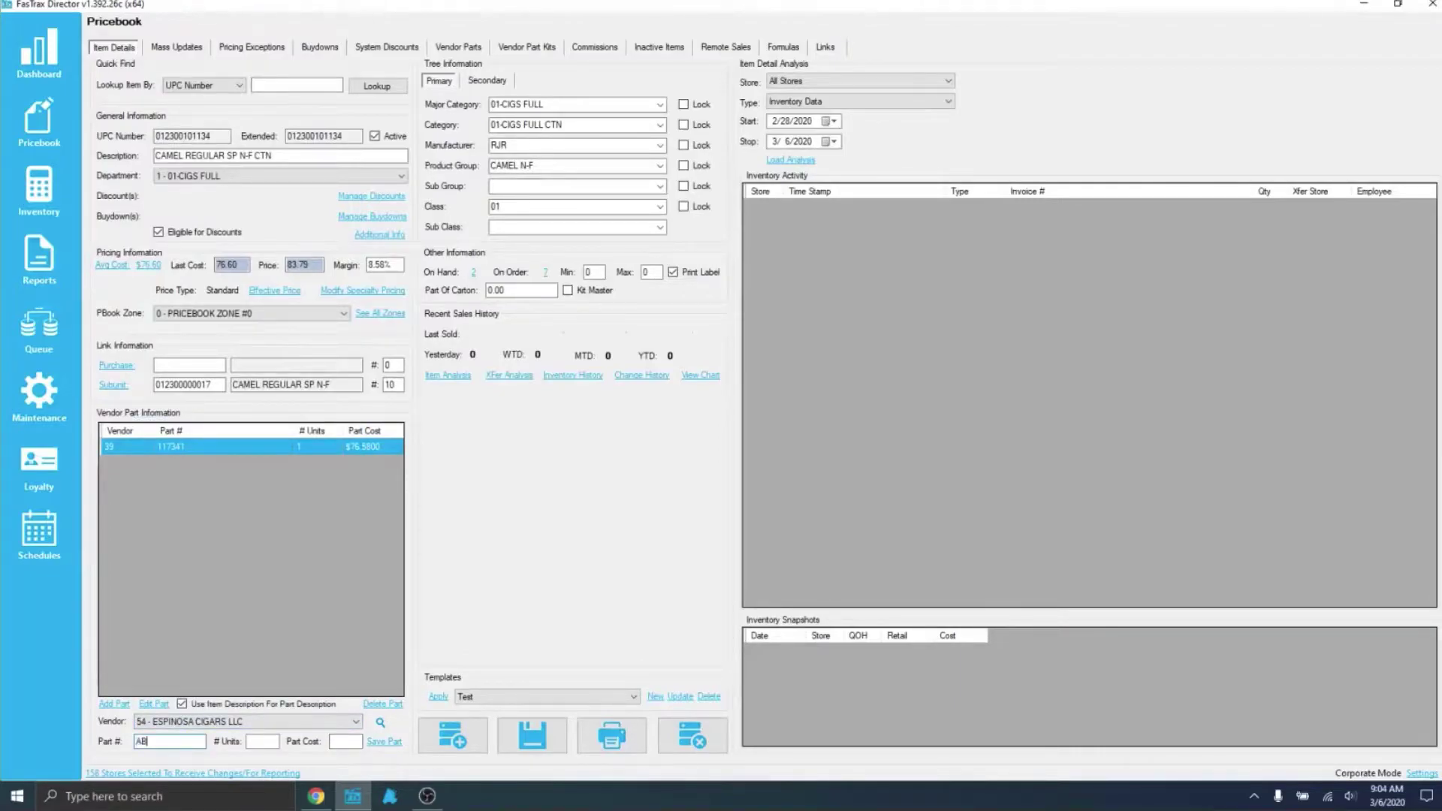
type("C123")
left_click(263, 739)
left_click(125, 138)
left_click(185, 740)
left_click(257, 740)
type("1")
type("76.60")
left_click(383, 742)
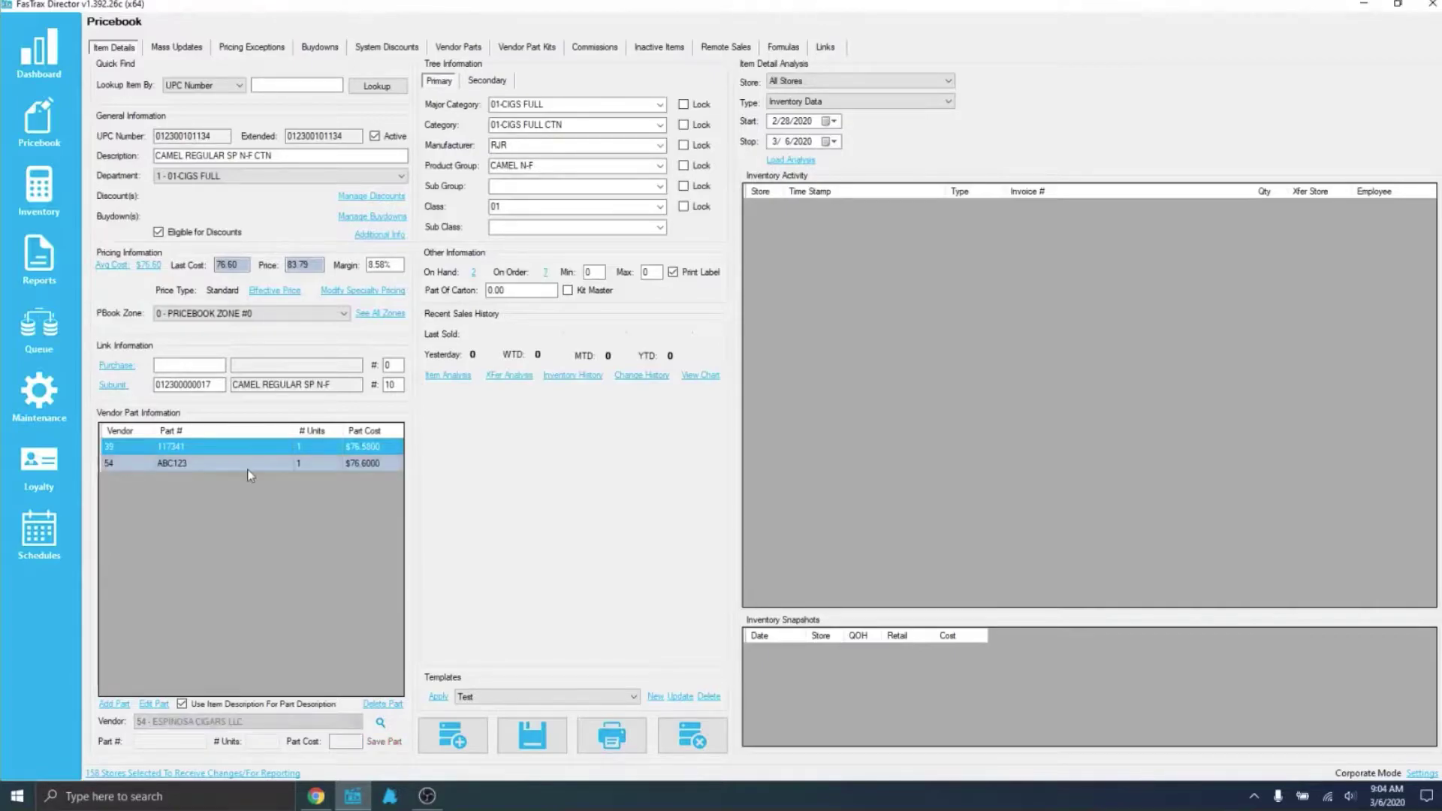
left_click(192, 461)
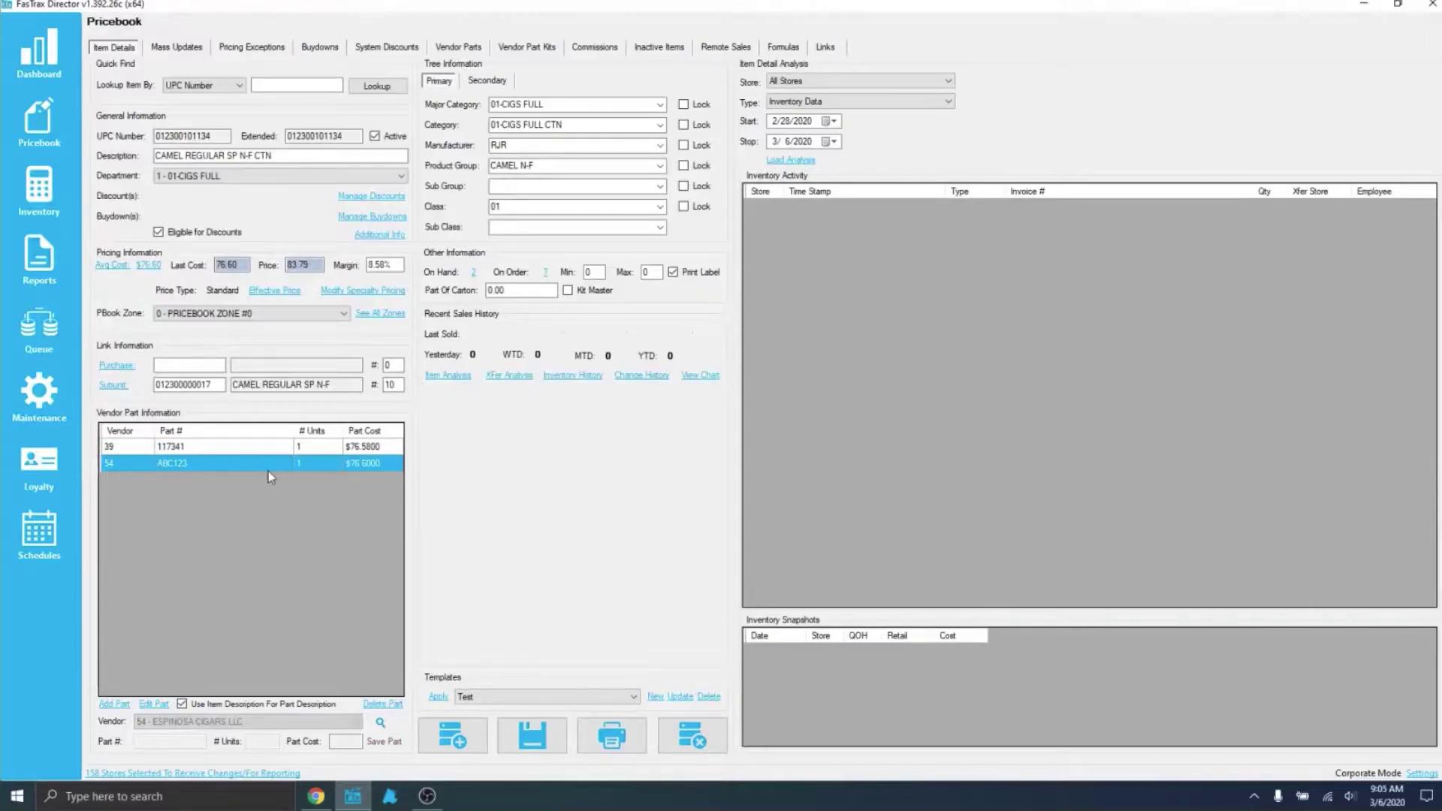
left_click(529, 736)
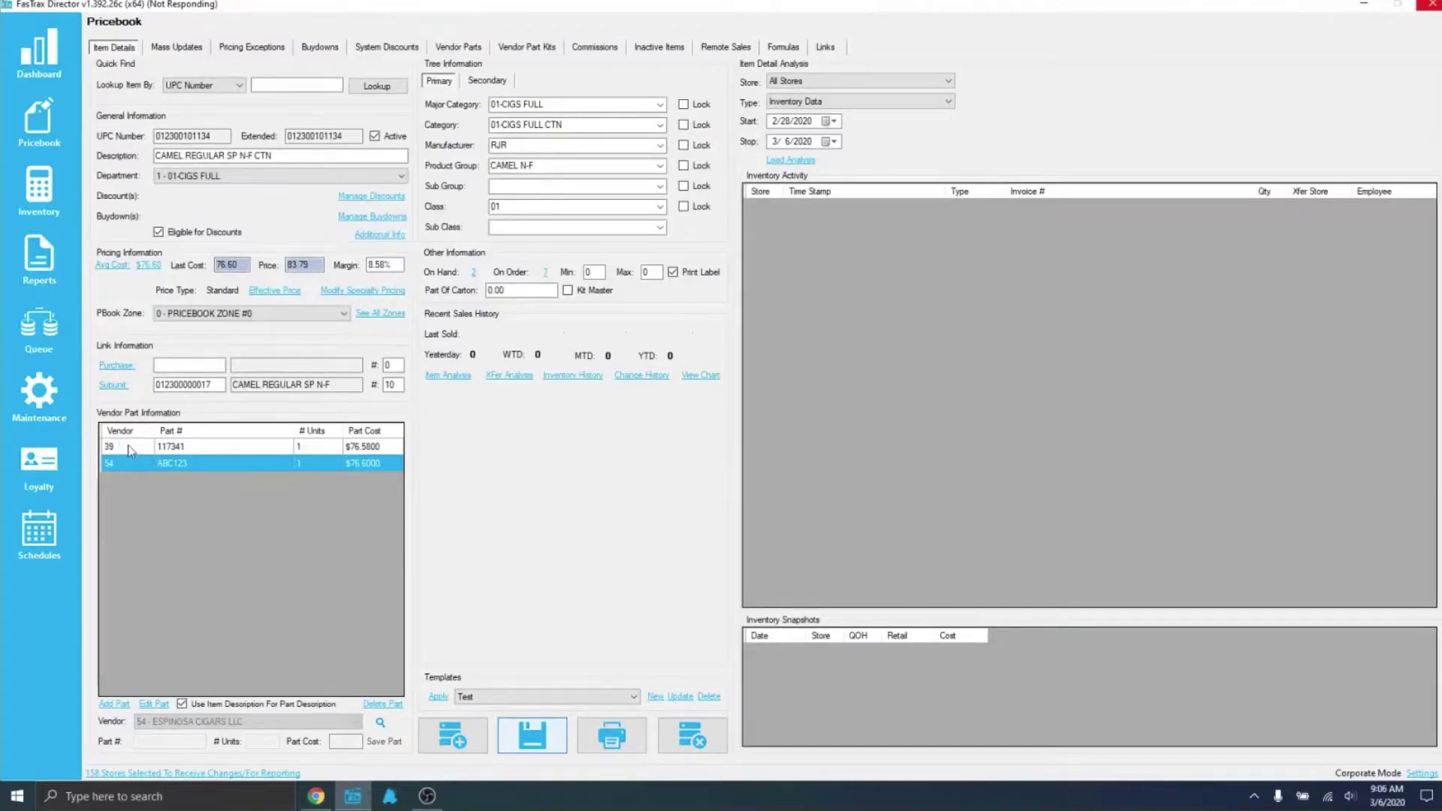
Compare the carton's vendor 39 and vendor 54 part entries and check its UPC number
left_click(199, 450)
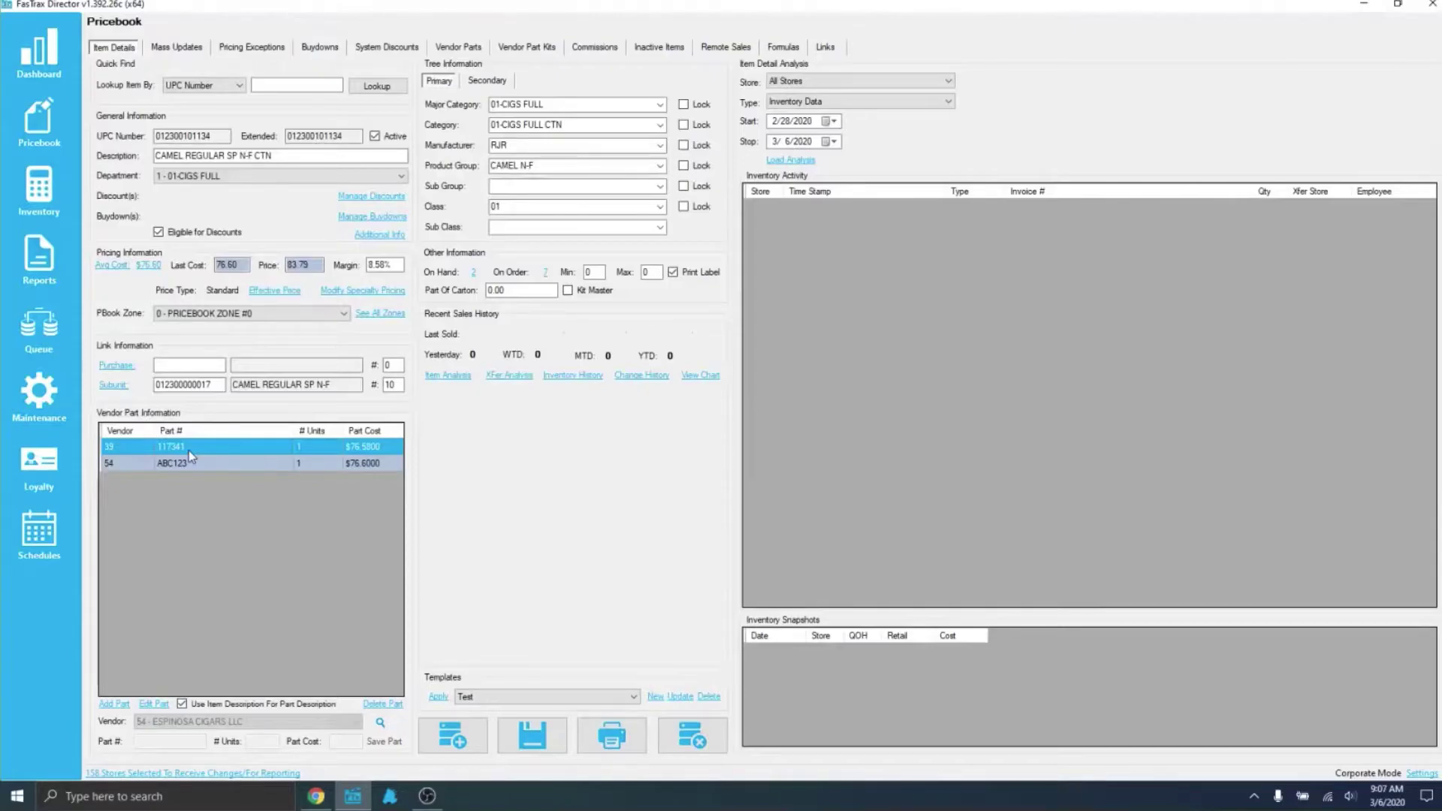
left_click(246, 466)
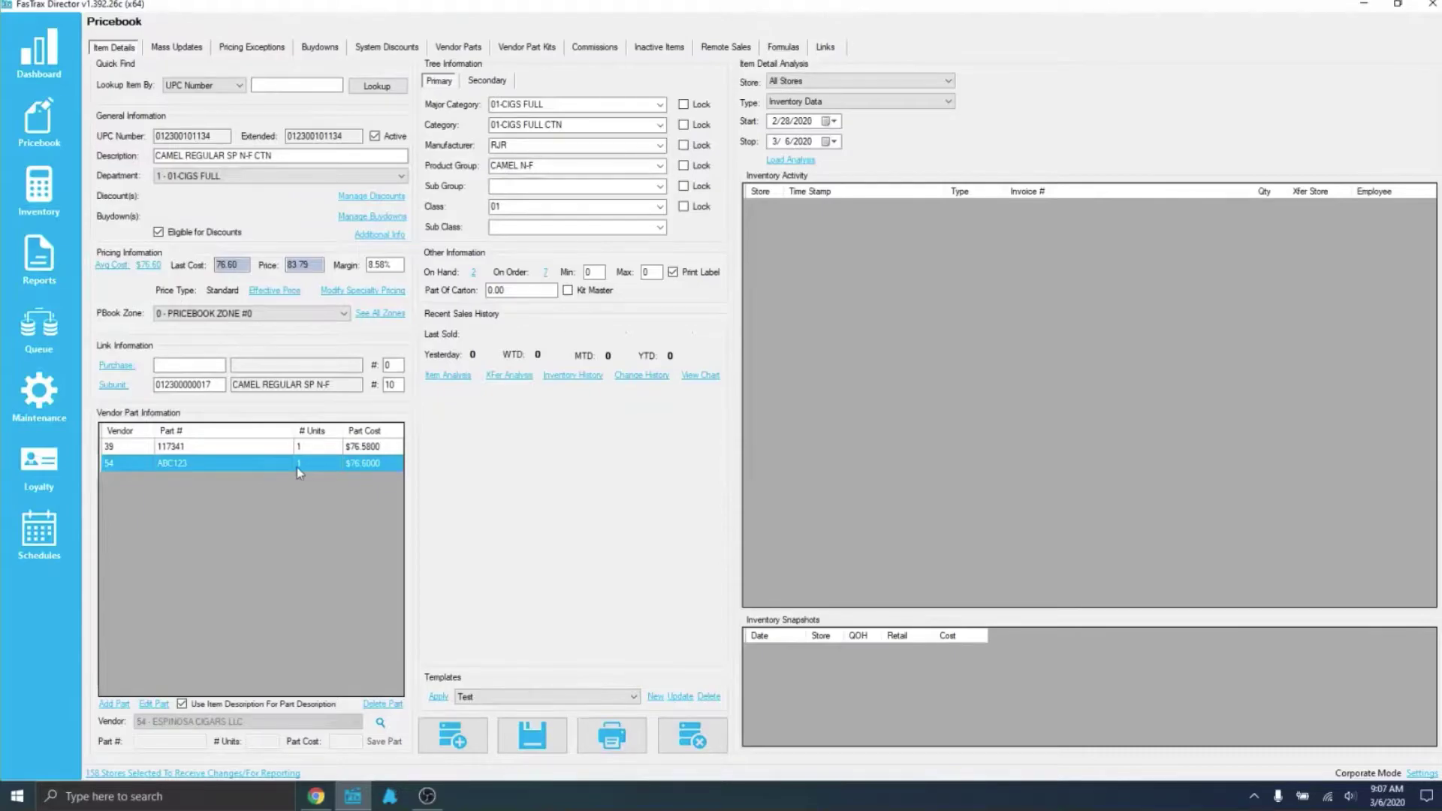
key("Up")
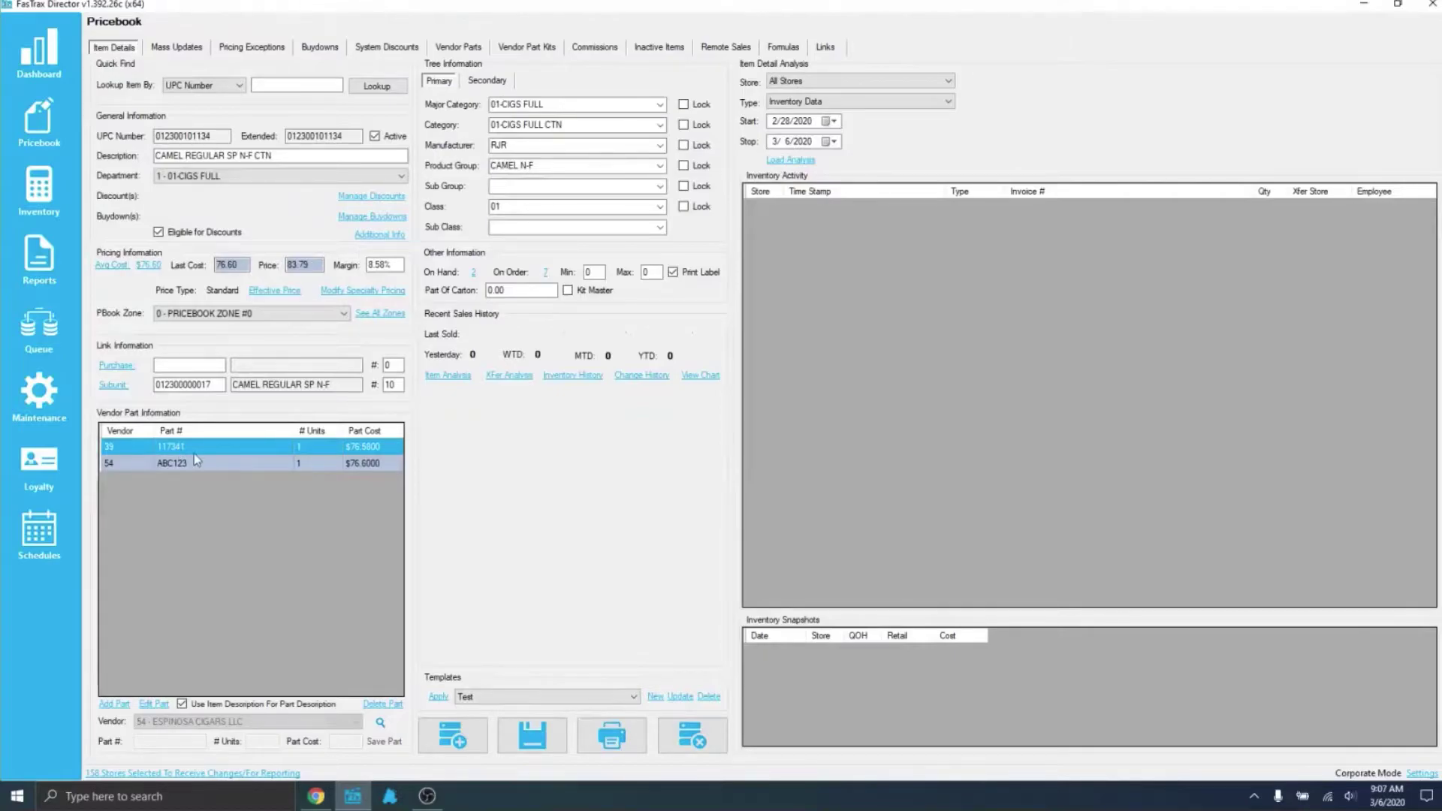
left_click_drag(212, 136, 167, 137)
left_click(229, 135)
left_click(450, 736)
type("7894561235")
key("Return")
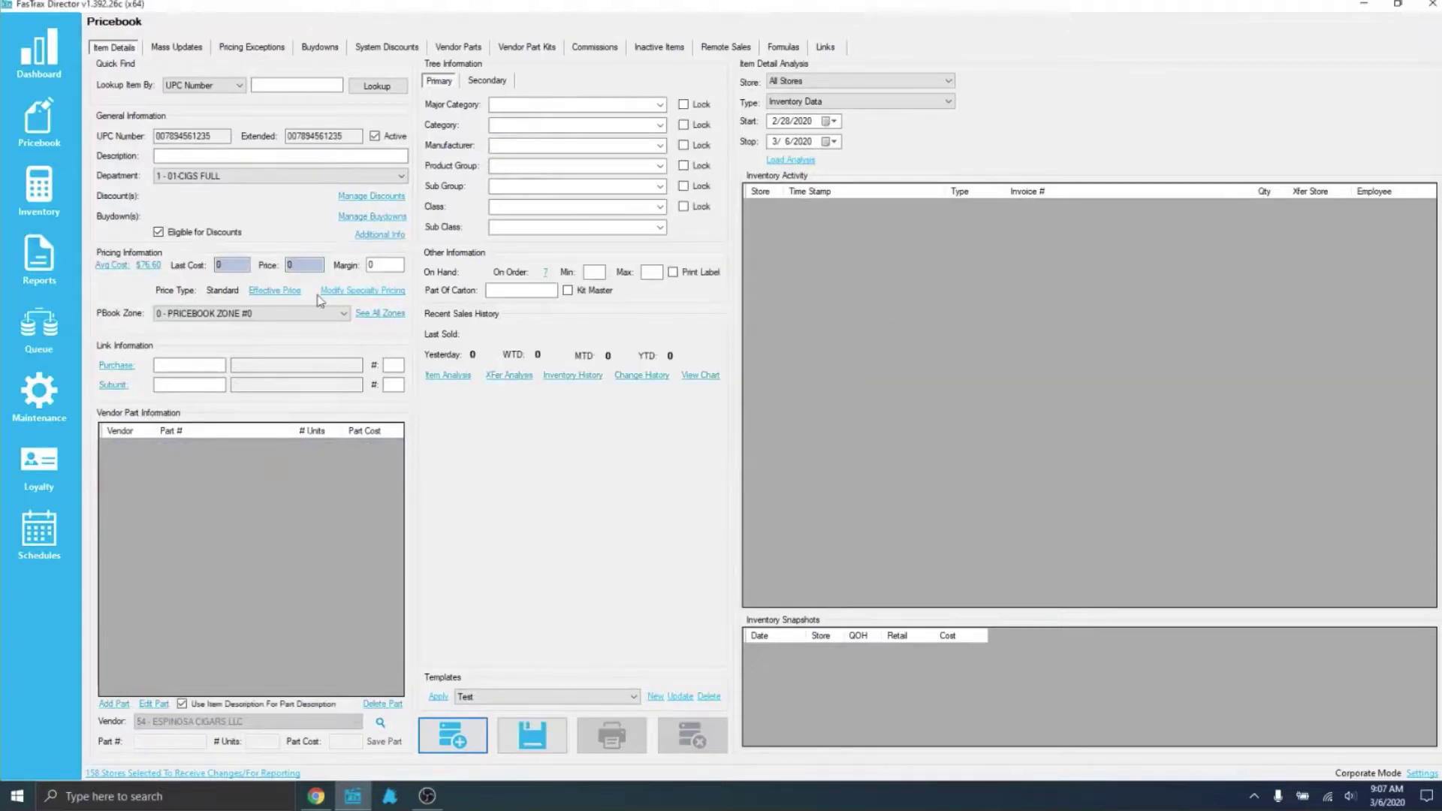
type("SNICKERS")
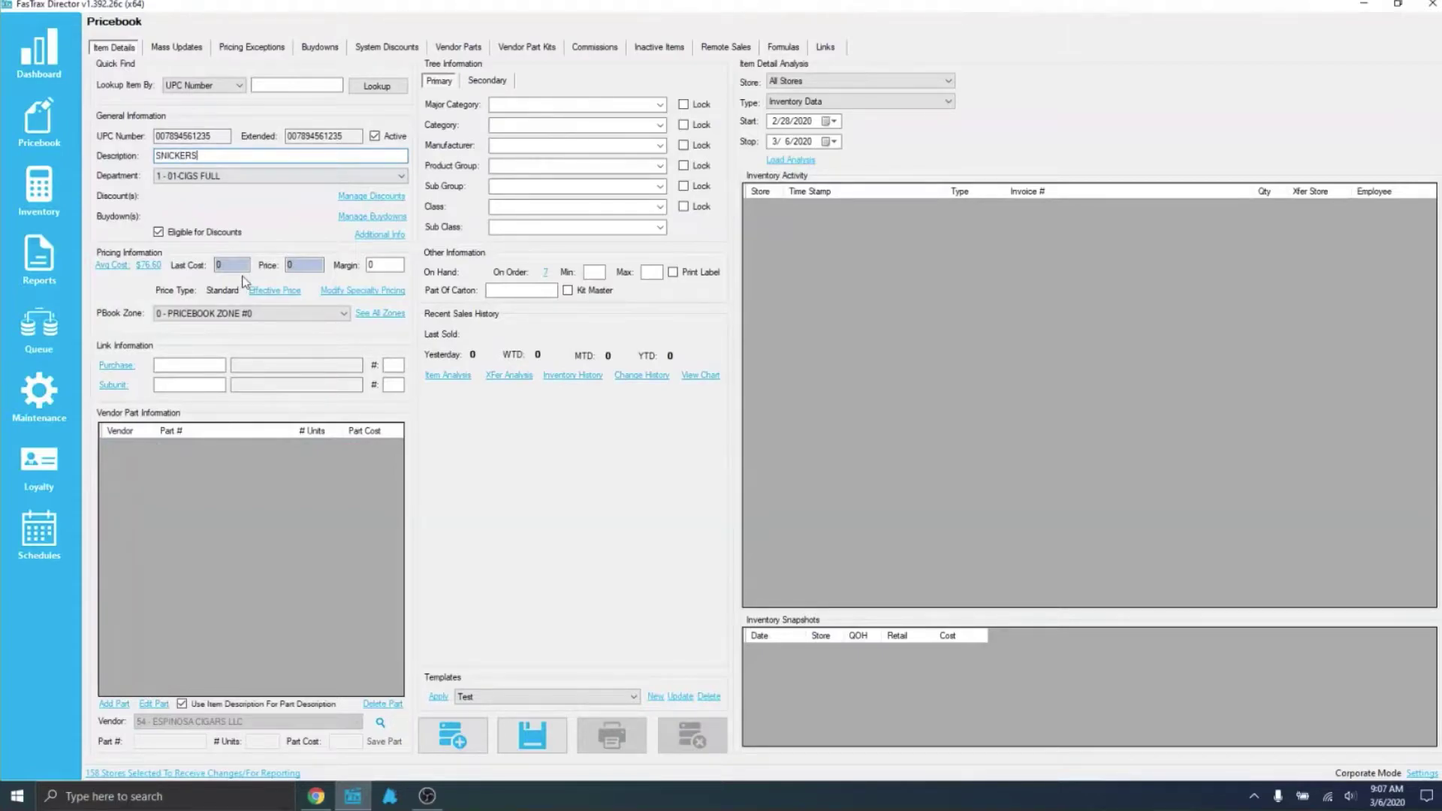
Set the SNICKERS item's major category to CANDY, last cost to 1.00 and price to 1.50, and save the item
left_click(508, 104)
type("CANDY")
left_click(229, 264)
type("1.00")
left_click(289, 265)
type("1.50")
left_click(545, 735)
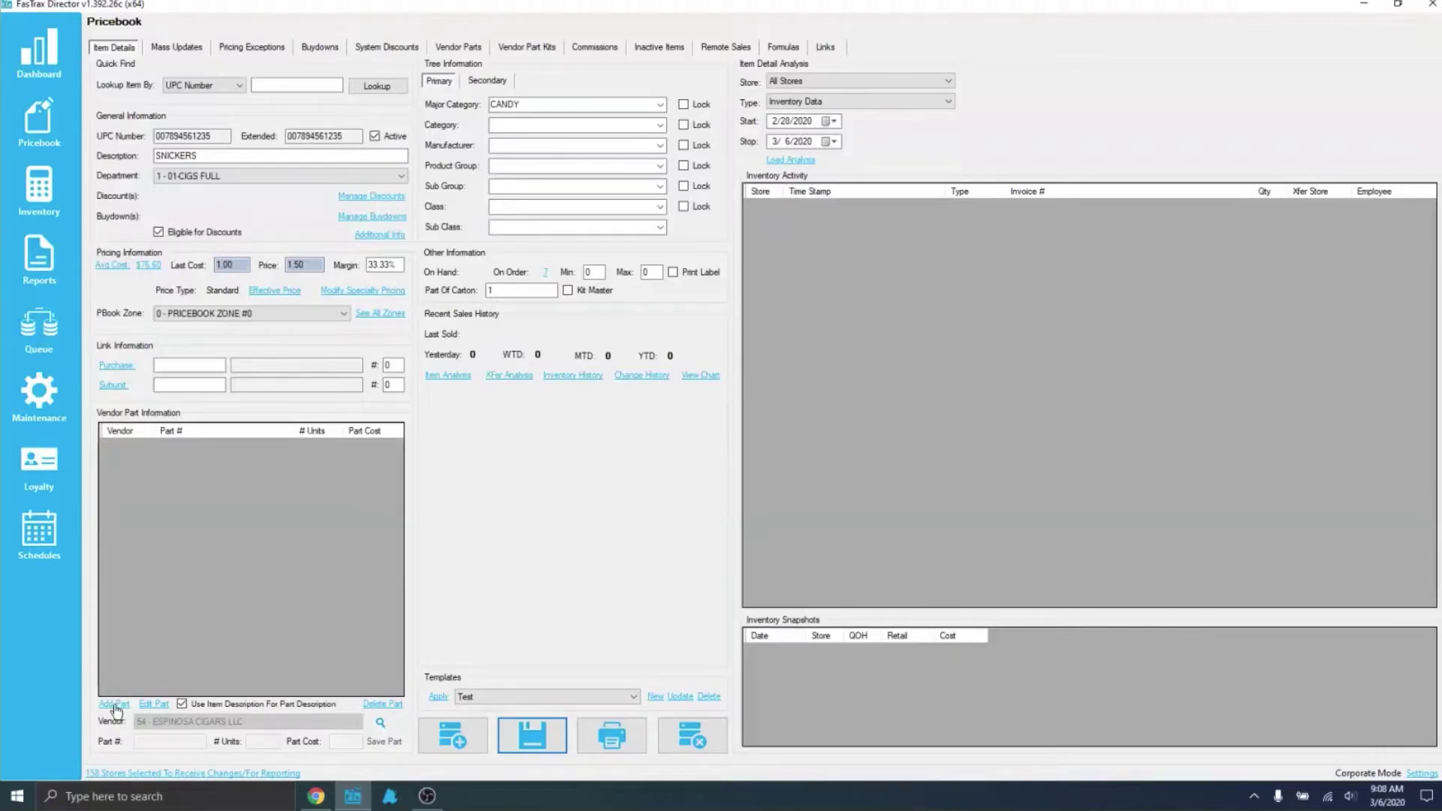
left_click(538, 742)
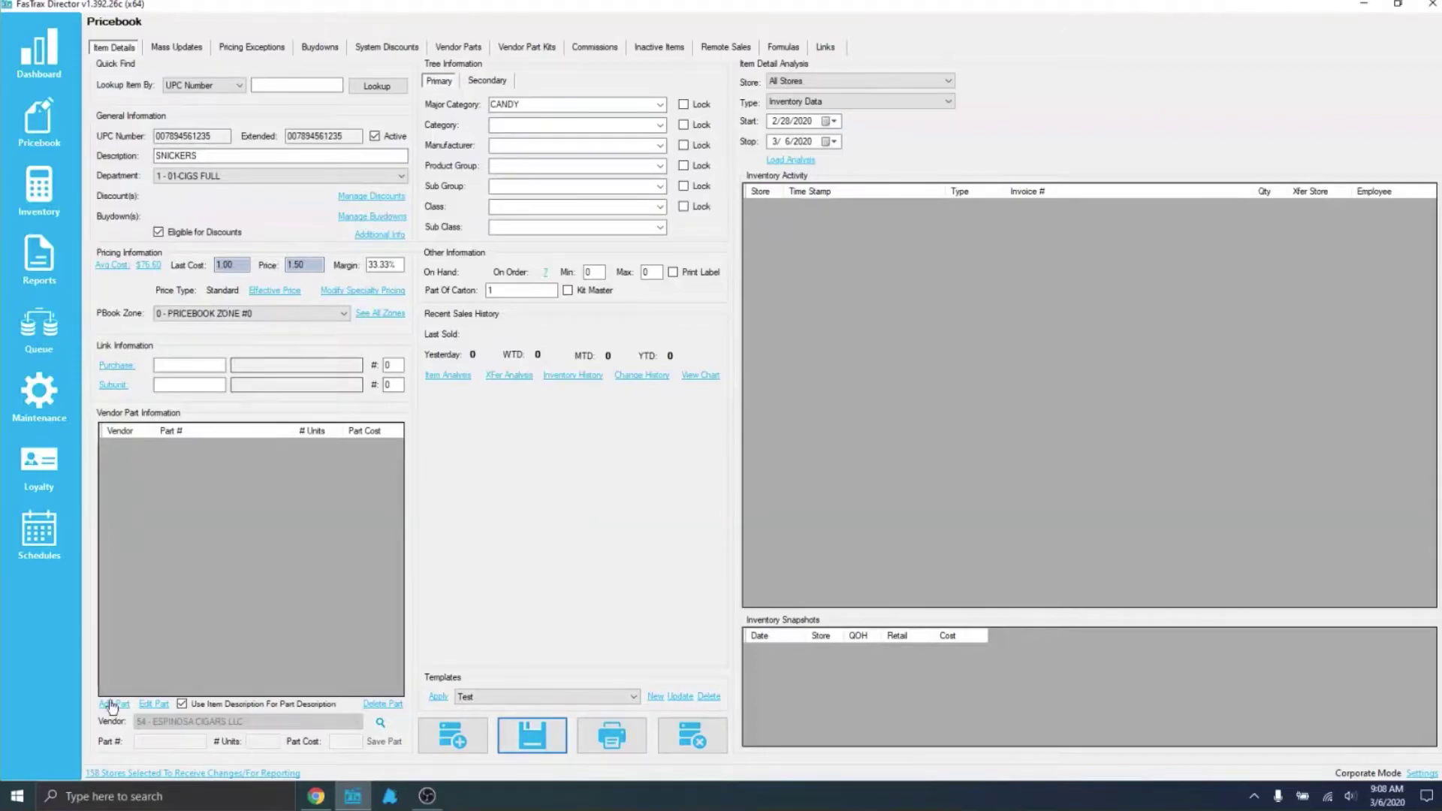
left_click(555, 735)
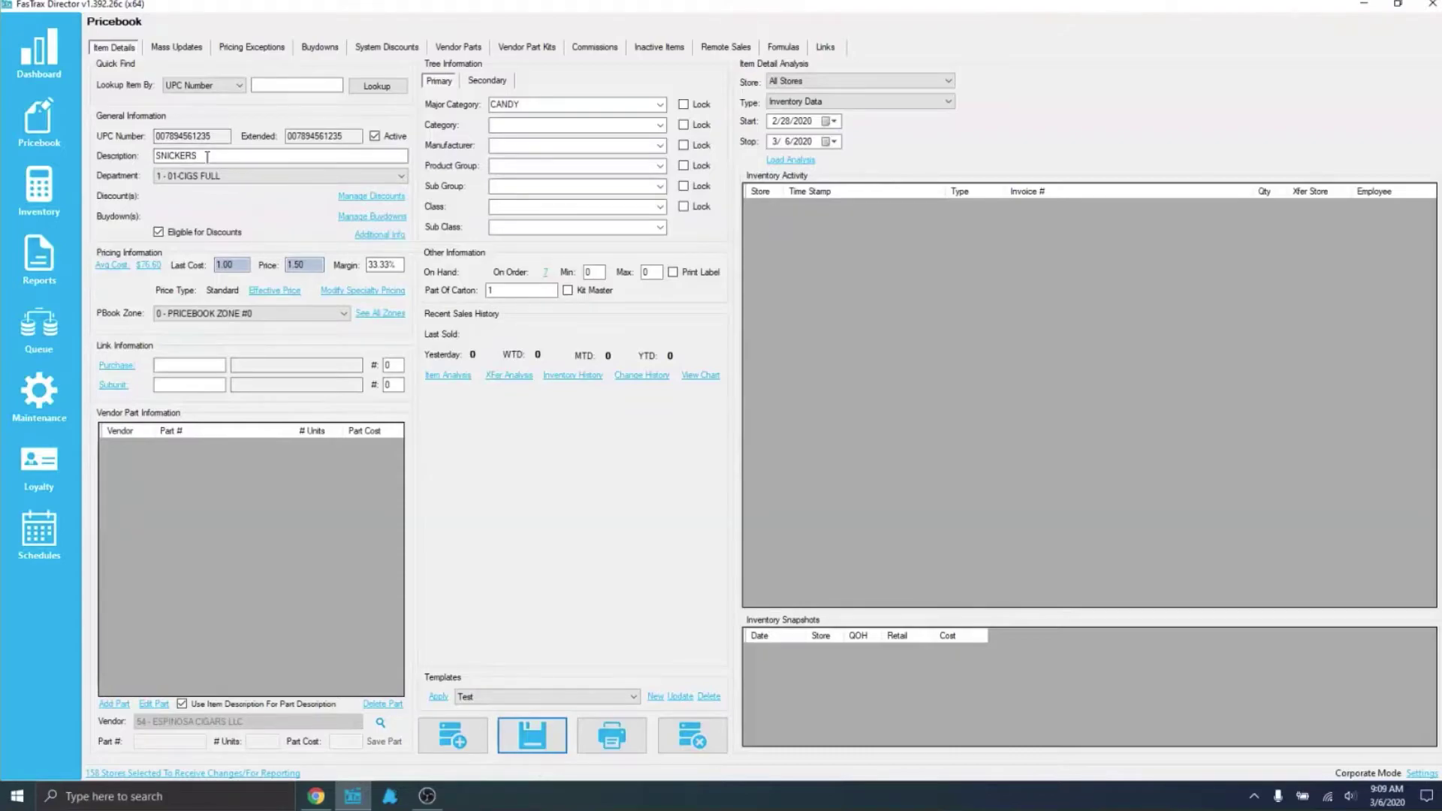
Save the SNICKERS item and start a new vendor part for it with vendor 39 - COREMARK
left_click(546, 751)
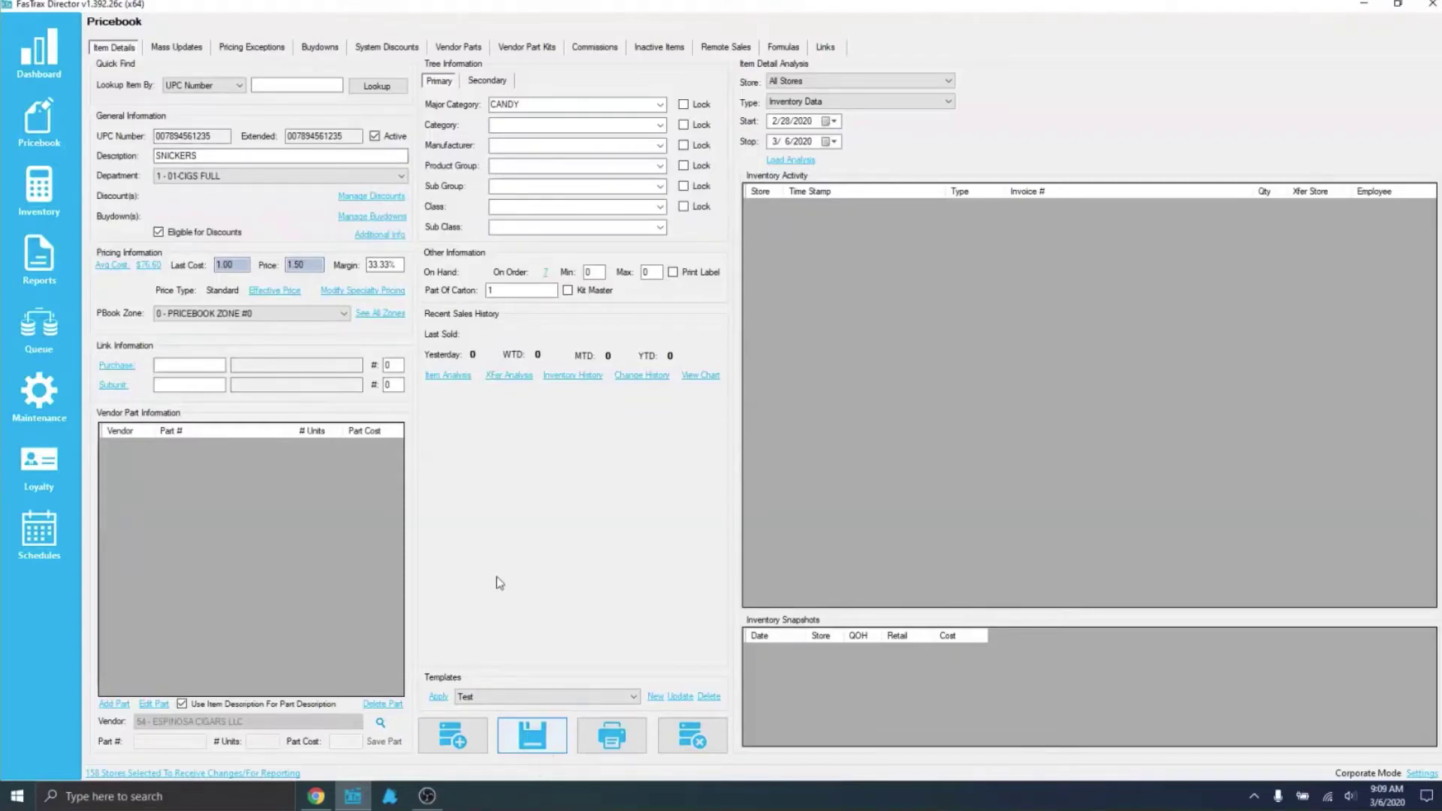
left_click(116, 706)
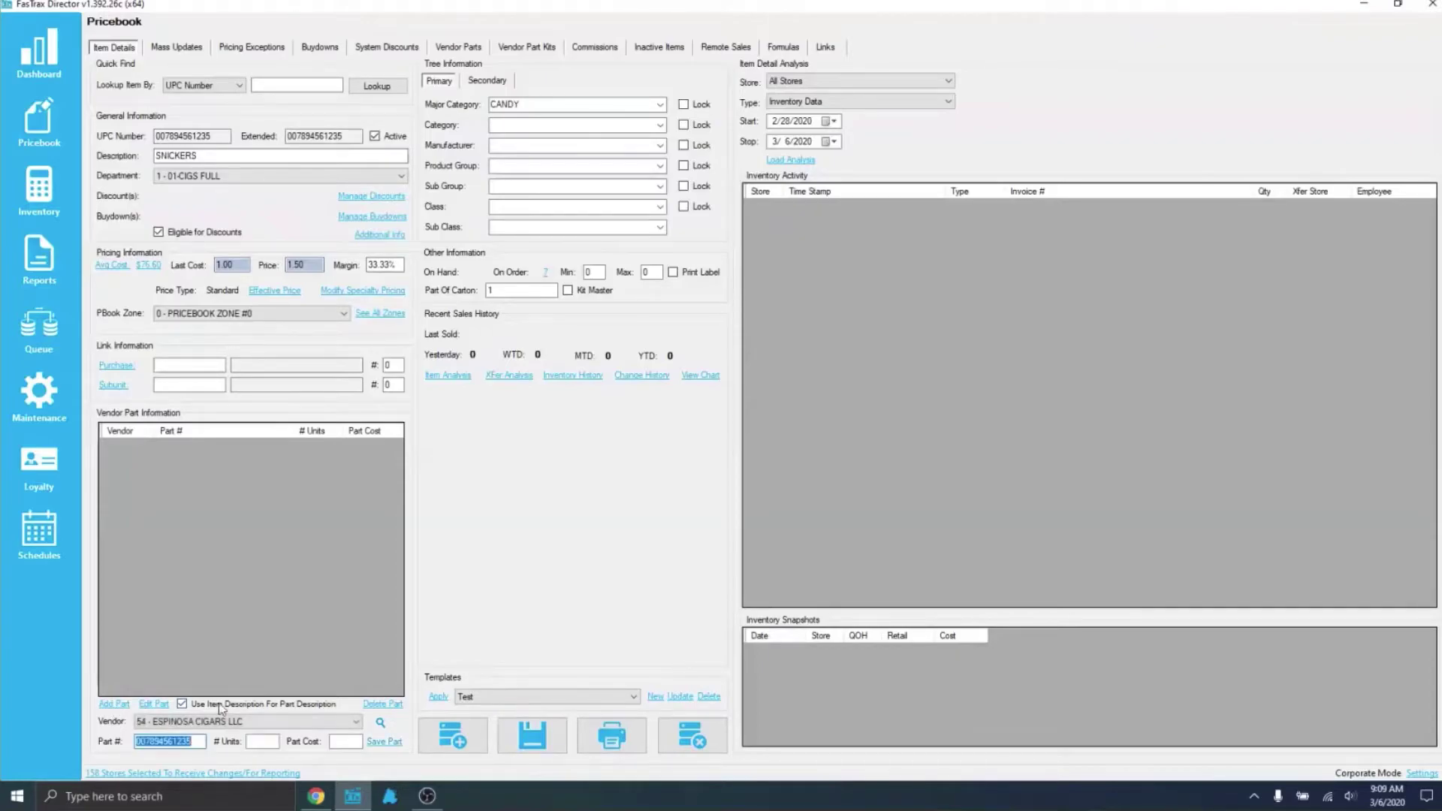
left_click(211, 727)
scroll(179, 604, "down", 2)
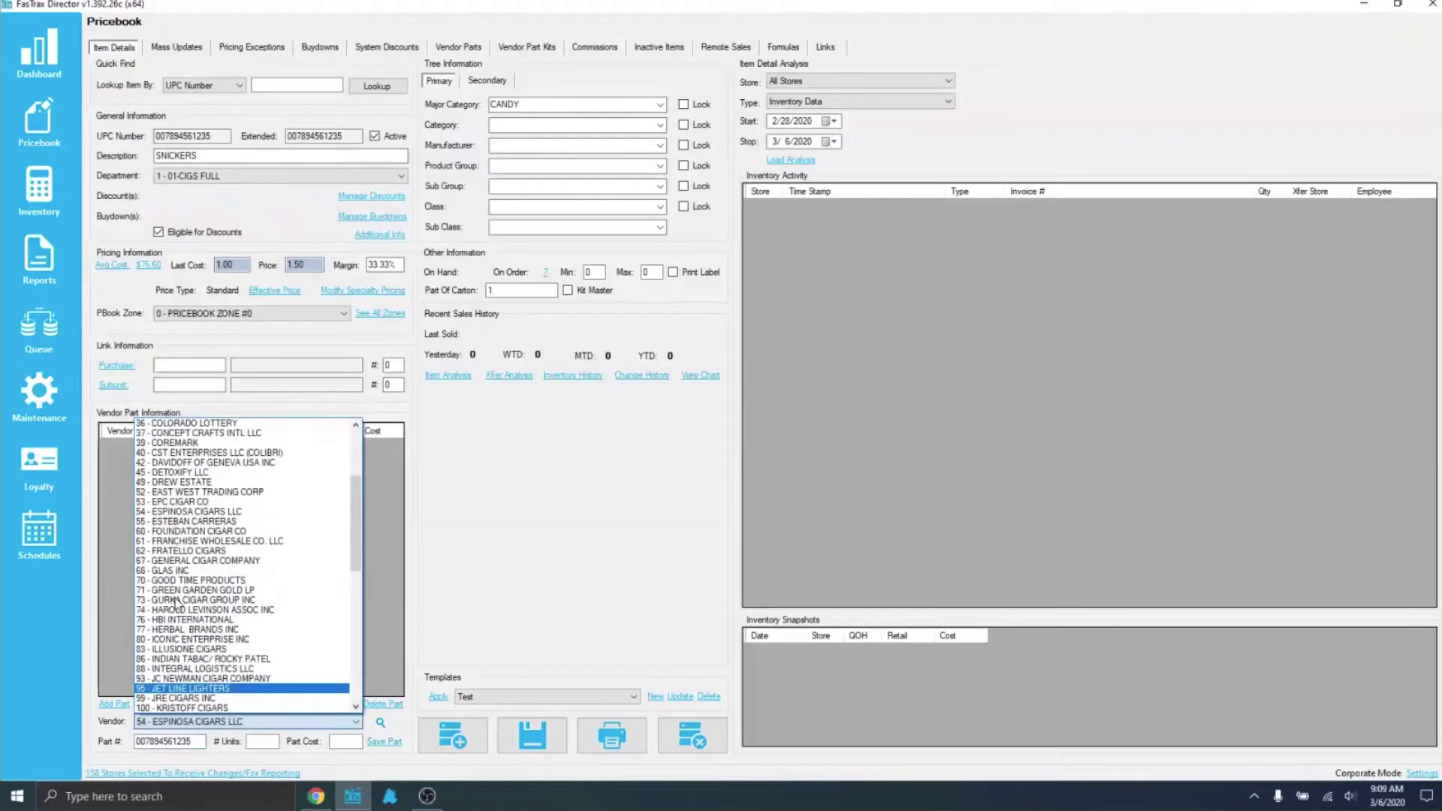
left_click(155, 445)
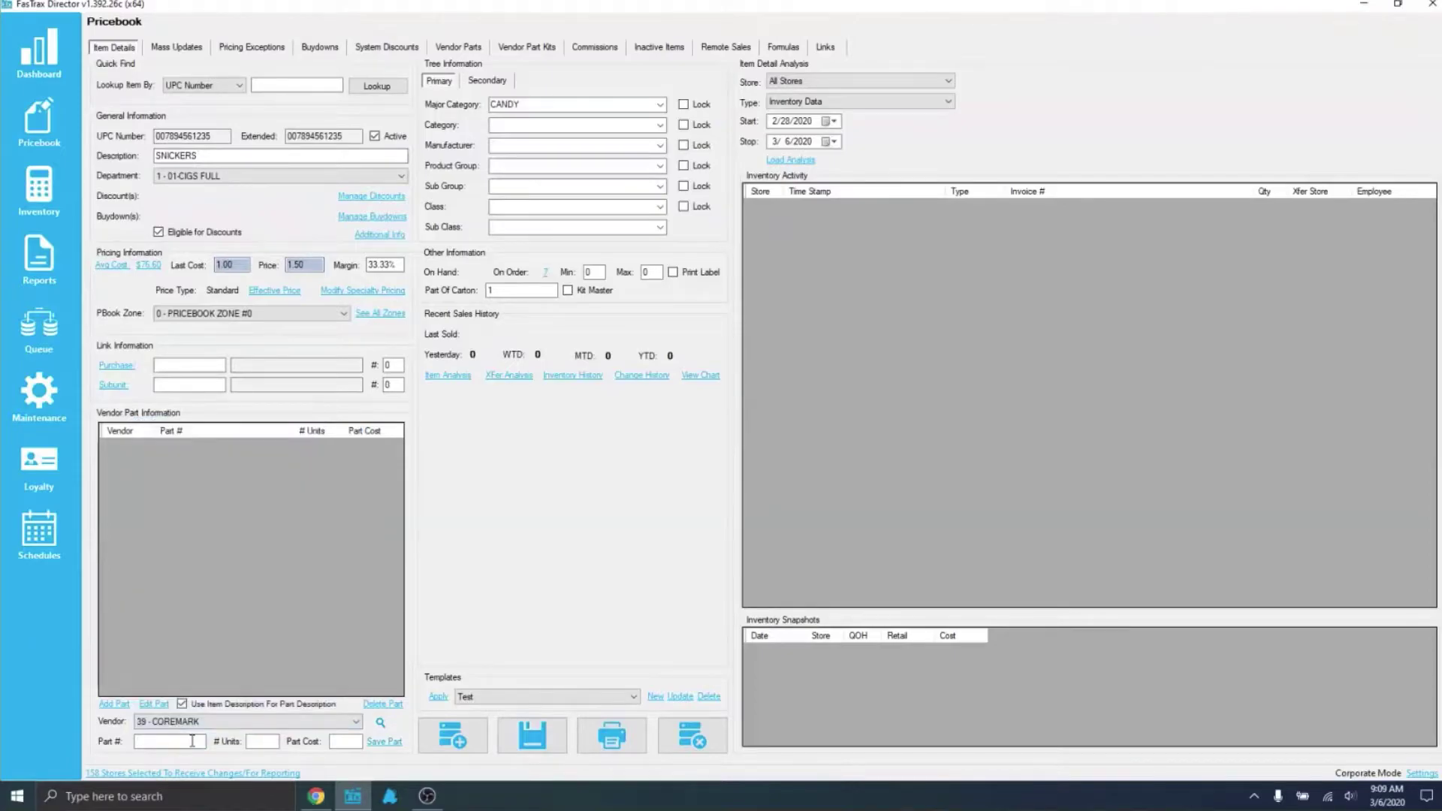
Give the COREMARK part the part number 123456789, 24 units and a part cost of 24, and save the part and the SNICKERS item
type("123456789")
left_click(272, 740)
type("24")
left_click(339, 743)
type("24")
left_click(391, 742)
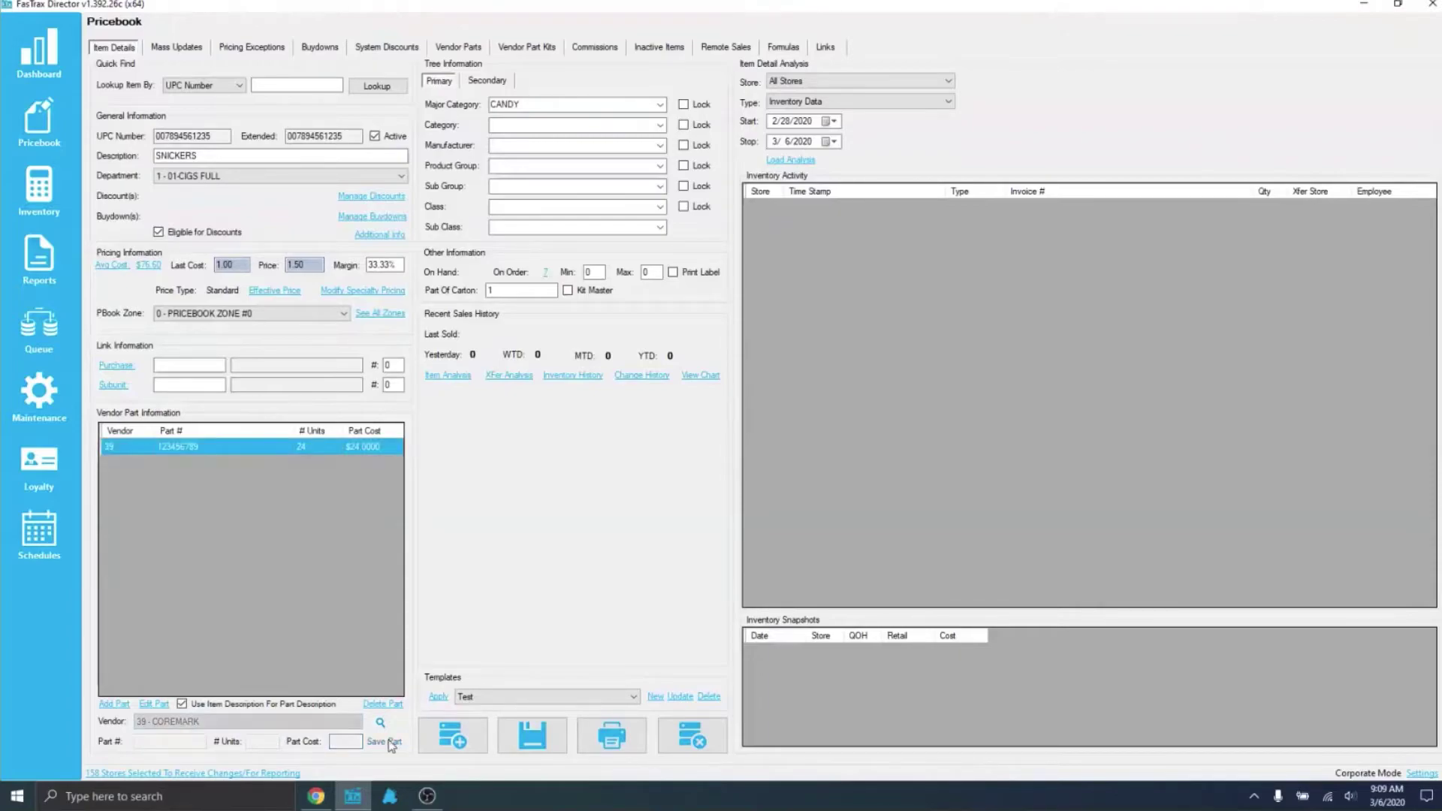
left_click(531, 734)
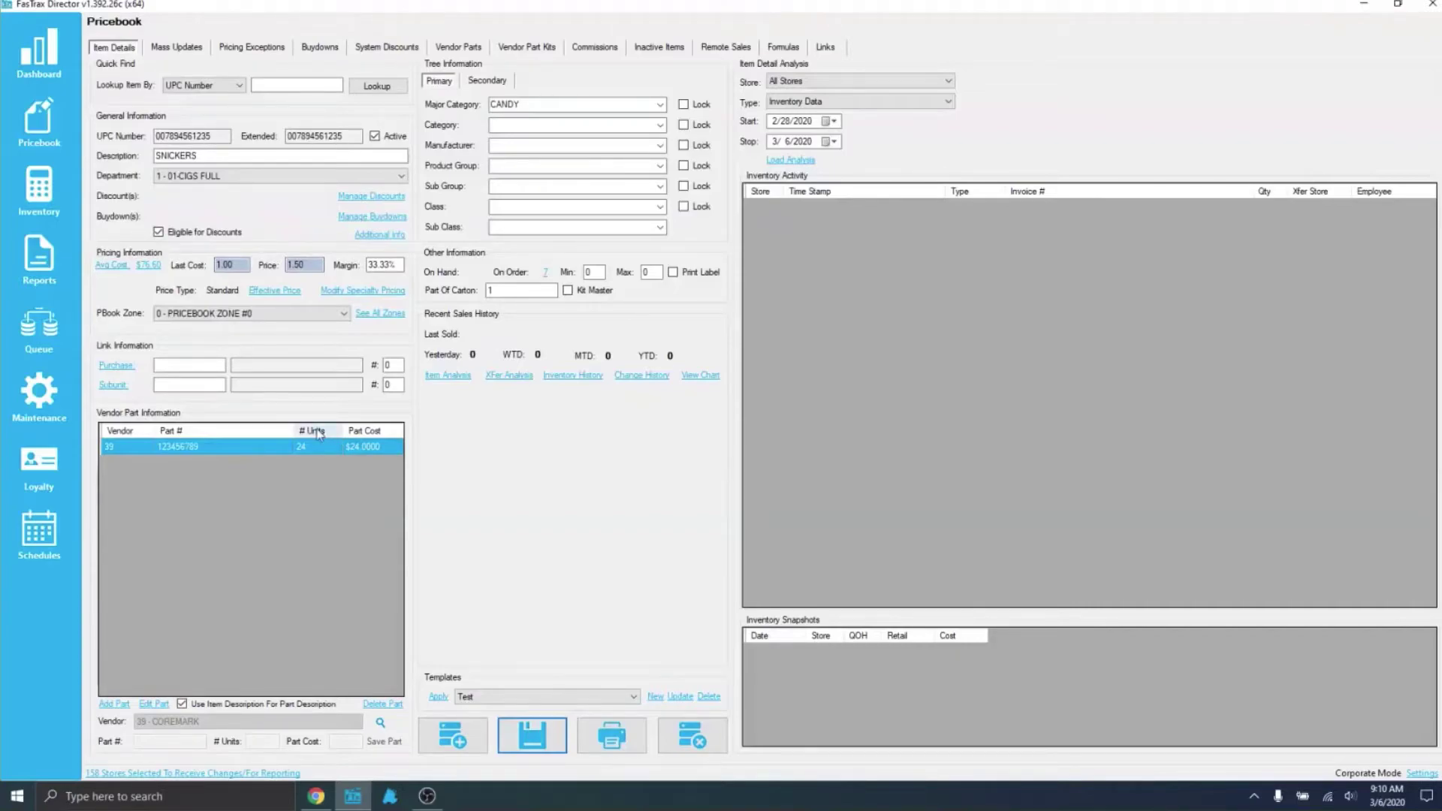
Open the pricebook's vendor parts list and limit it to vendor 39 - COREMARK
left_click(459, 48)
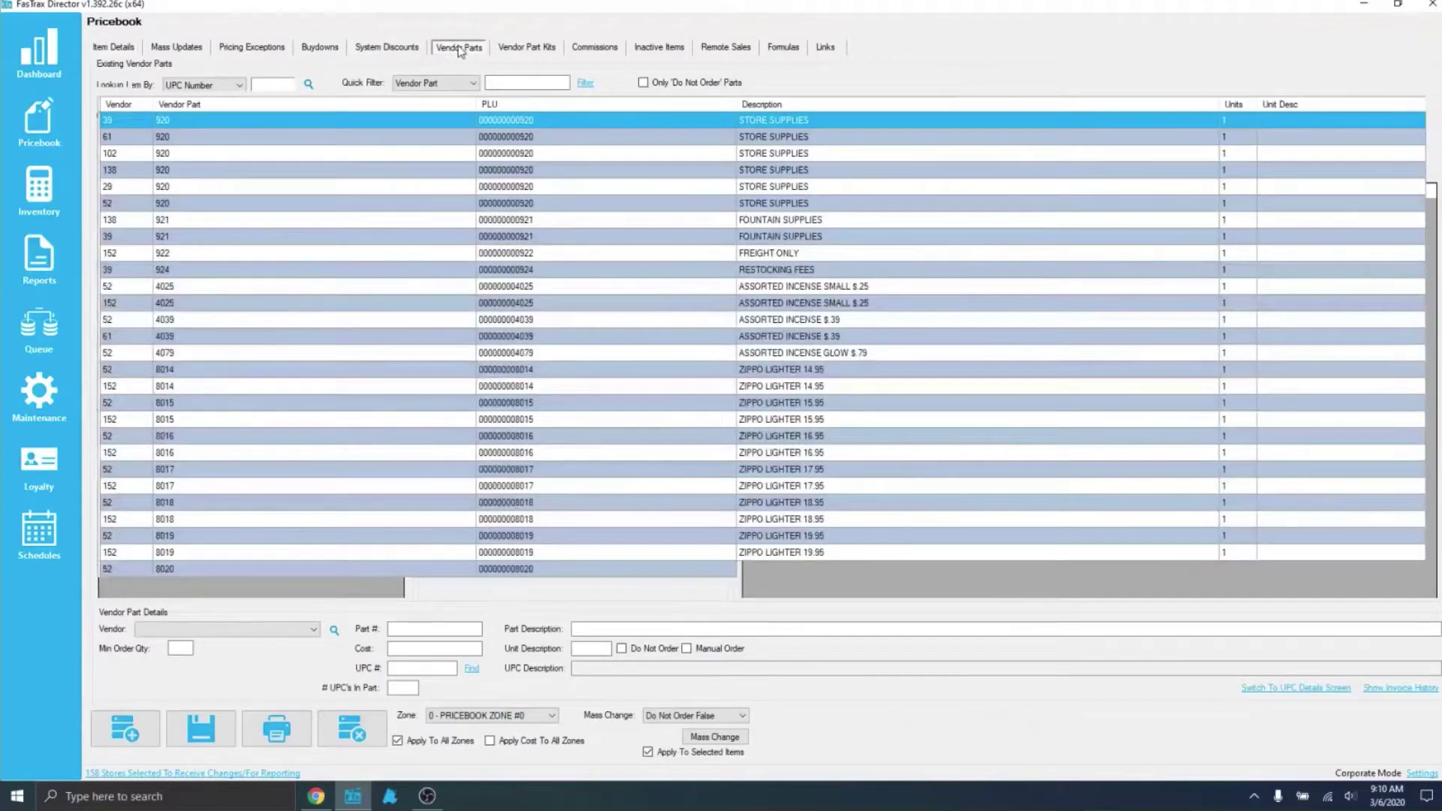
left_click(248, 82)
scroll(214, 160, "down", 5)
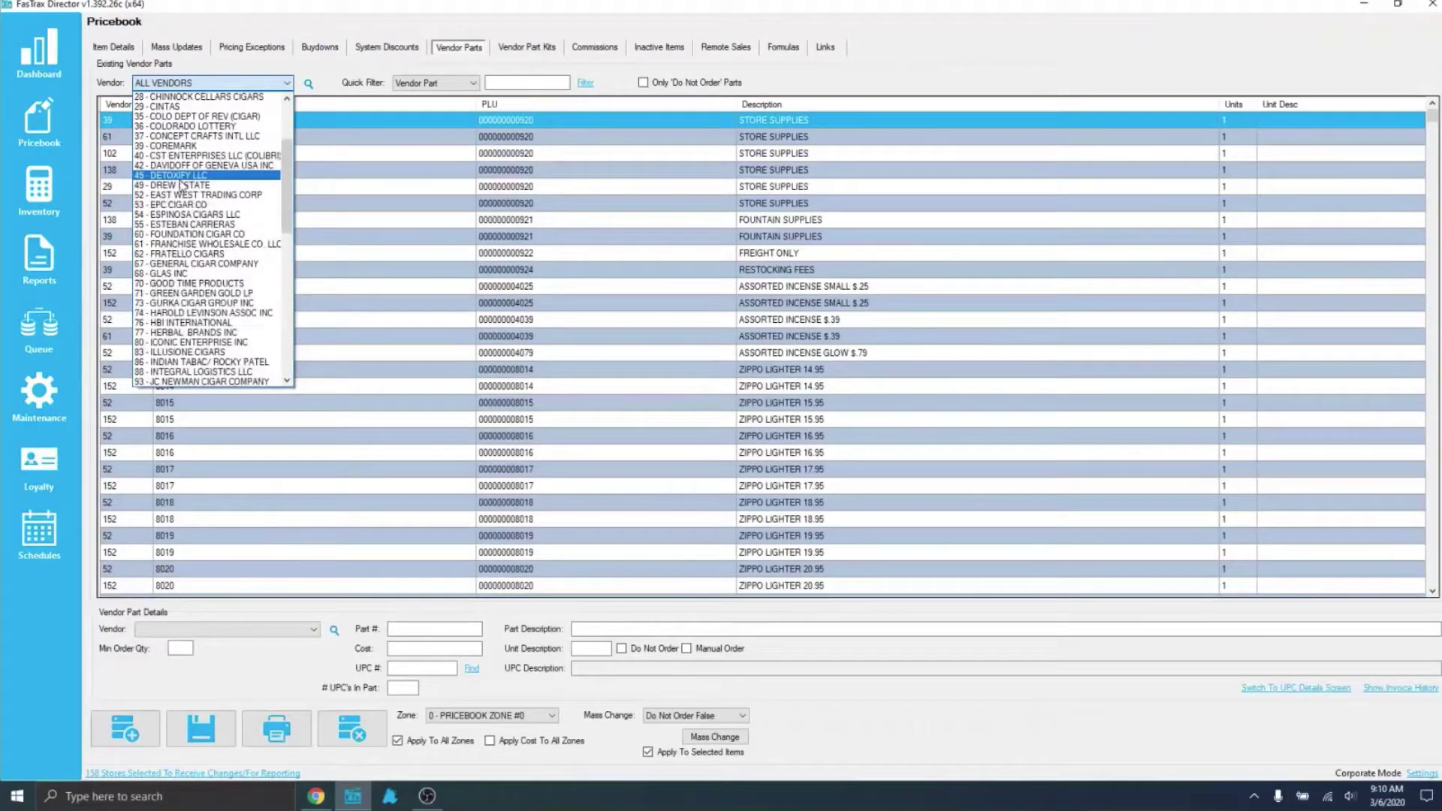
scroll(166, 211, "up", 1)
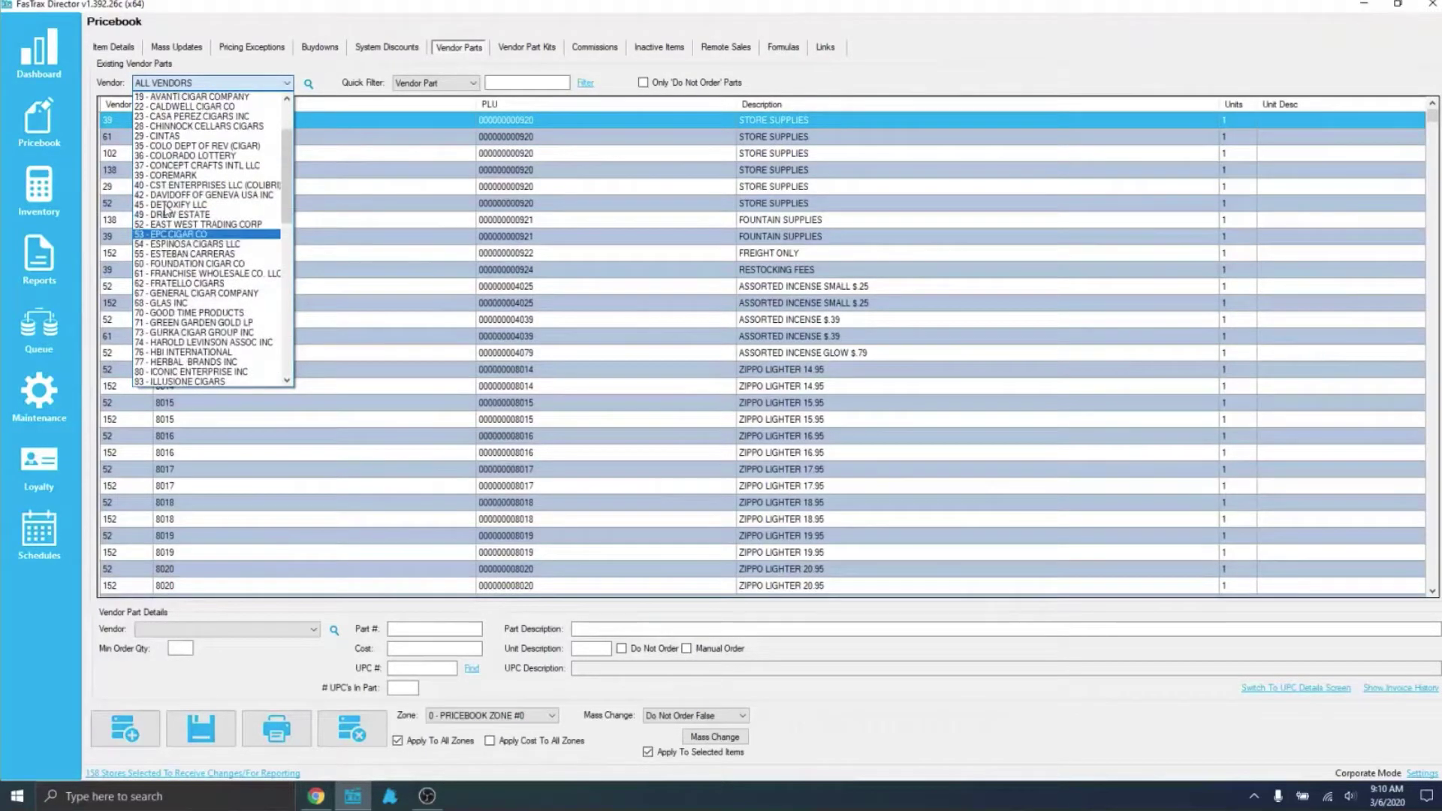
left_click(202, 175)
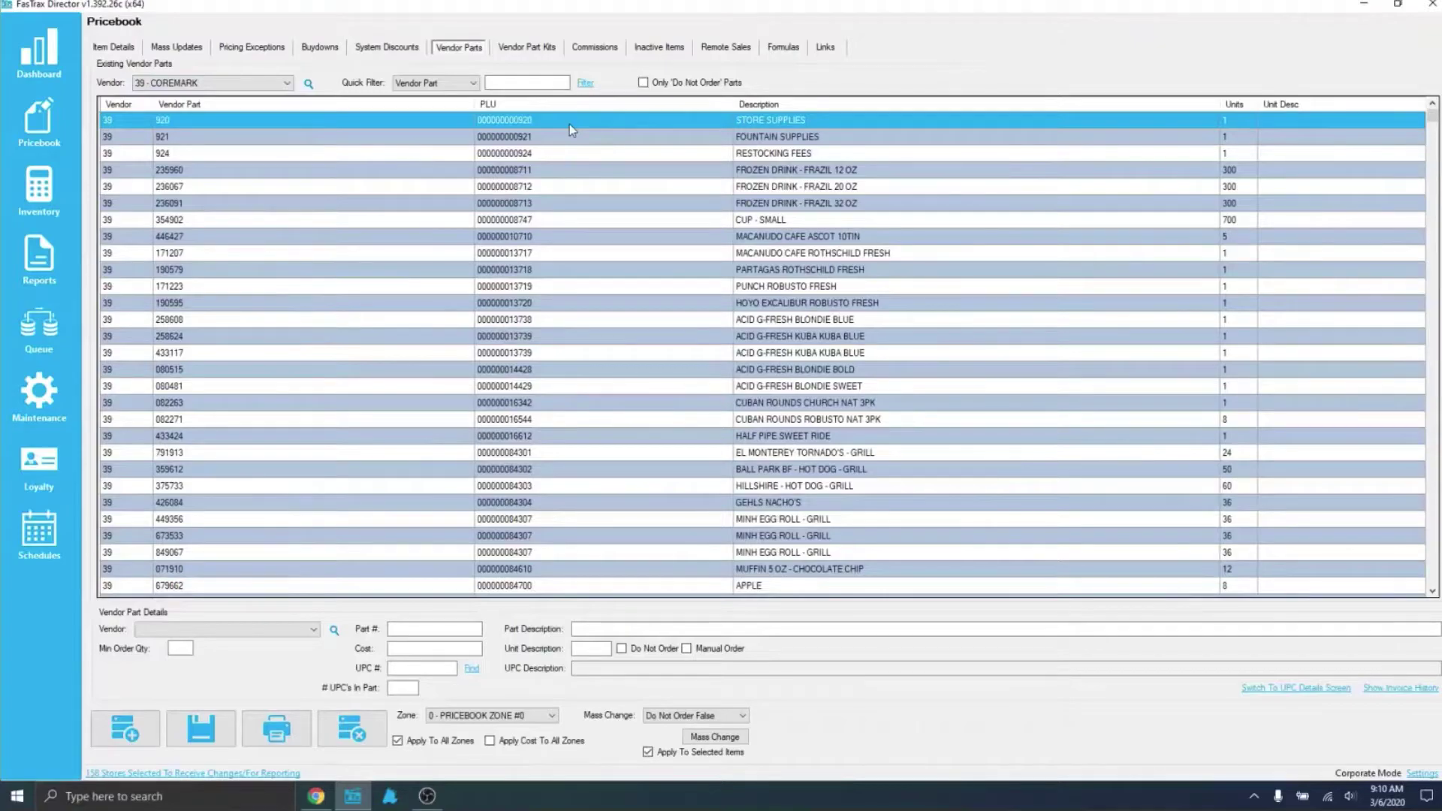
Select the RESTOCKING FEES part and review its part number, part description and UPC description
left_click(567, 153)
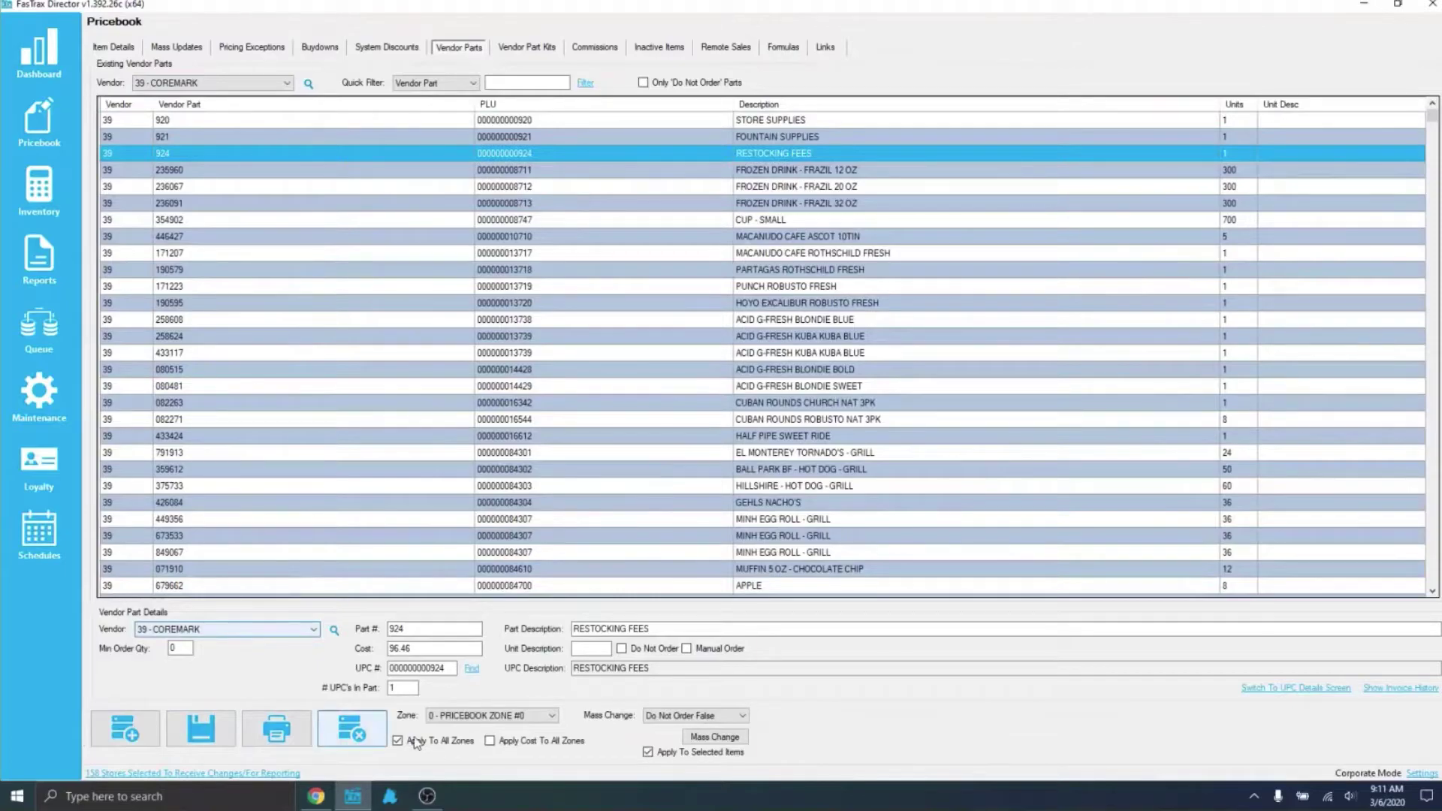
double_click(422, 631)
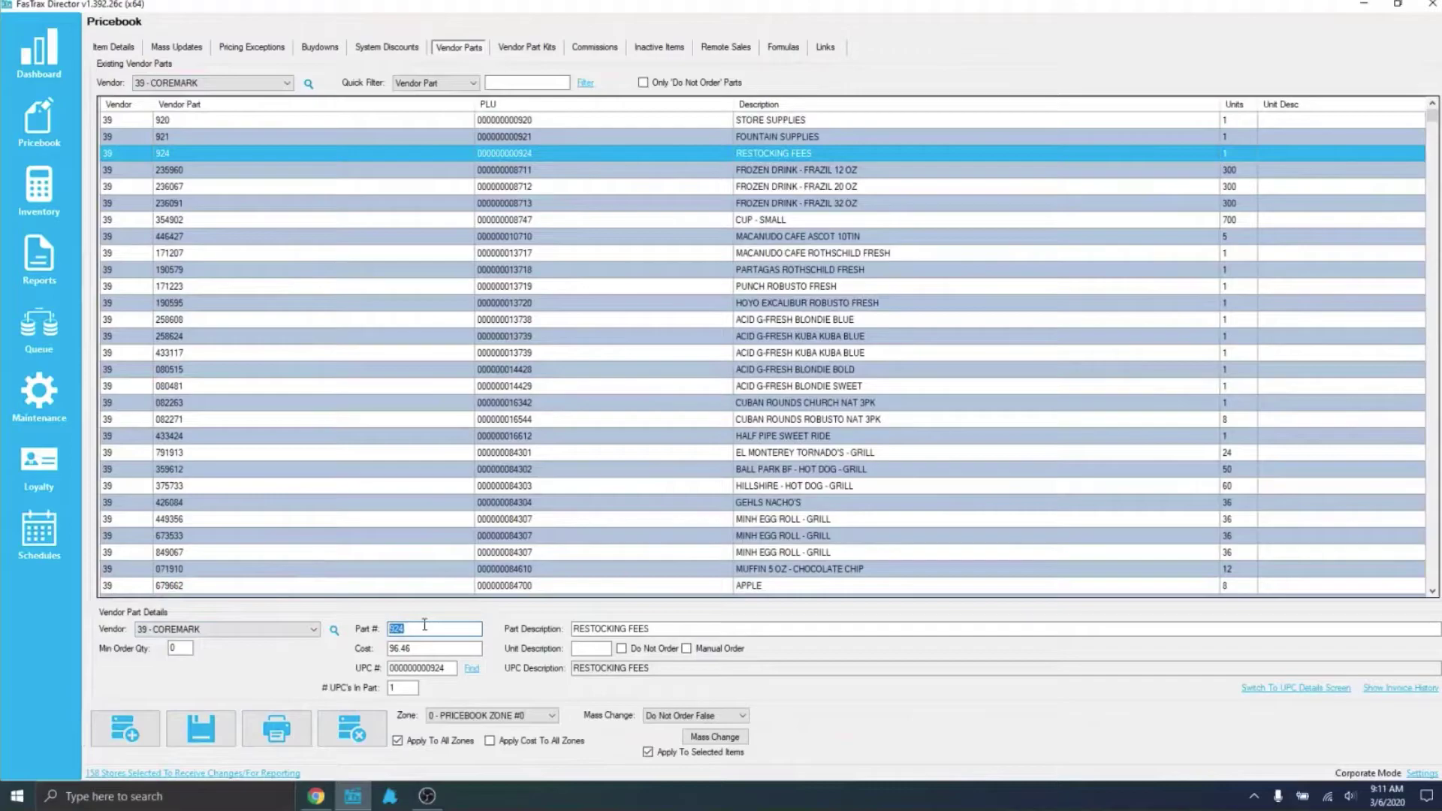
left_click(111, 47)
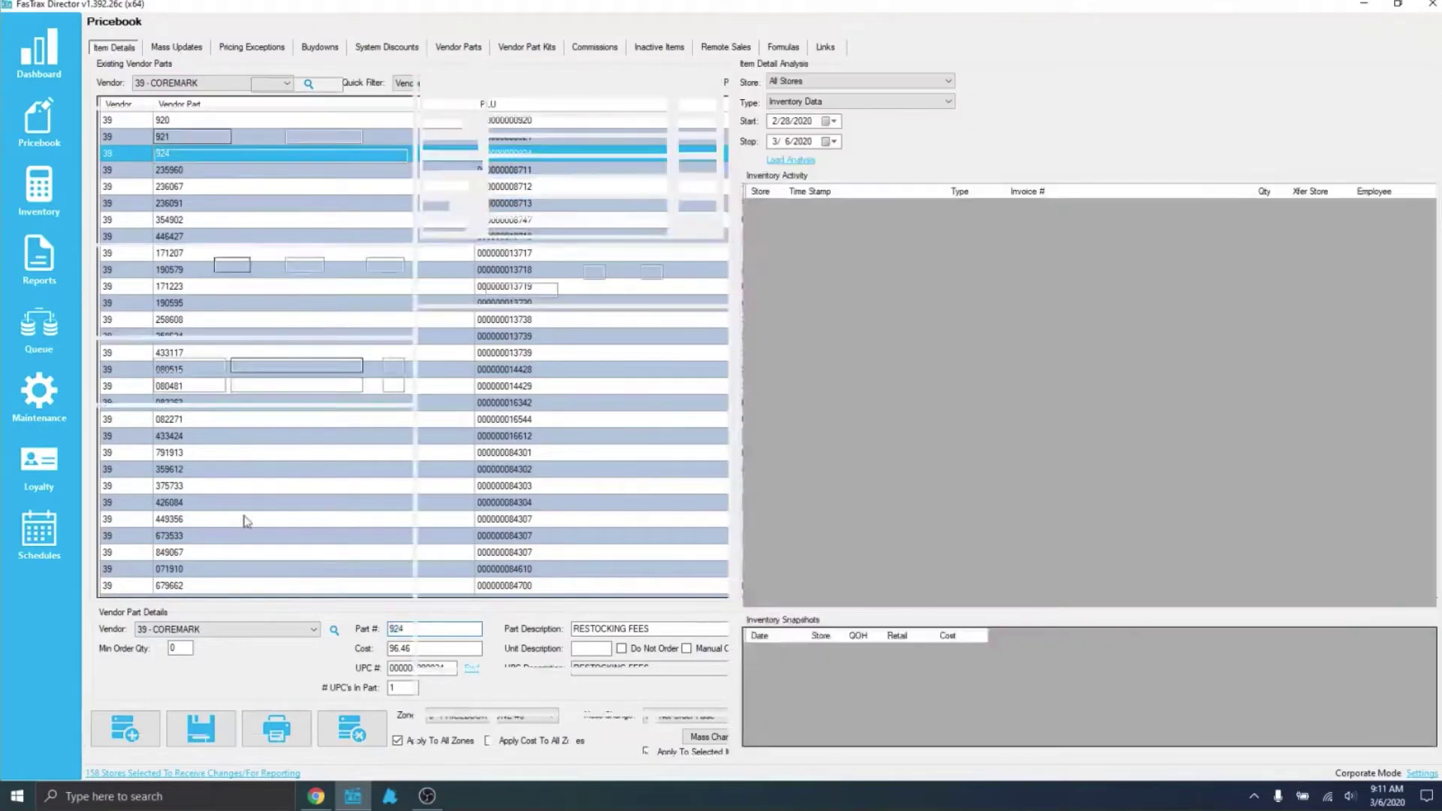
left_click(459, 47)
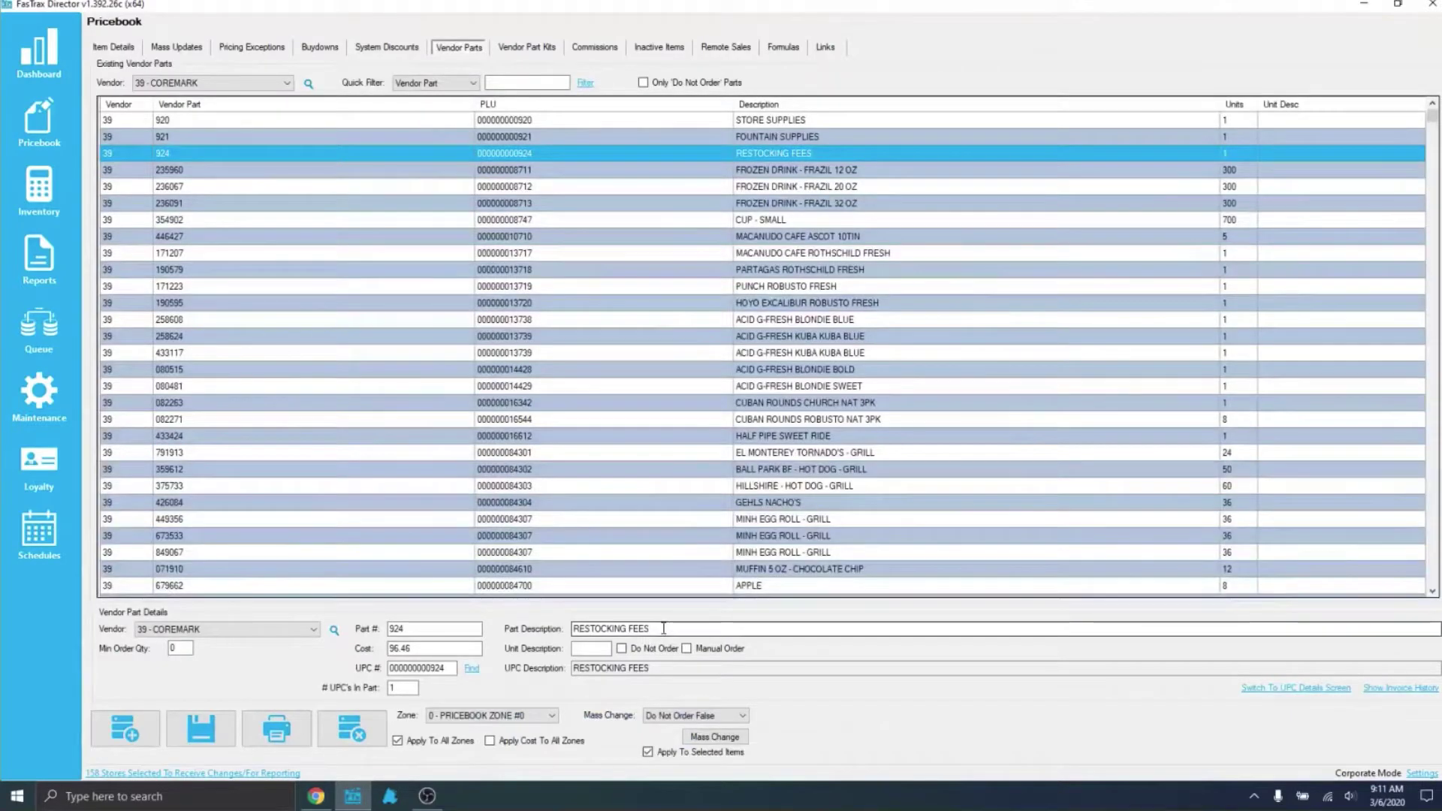
left_click_drag(650, 630, 571, 629)
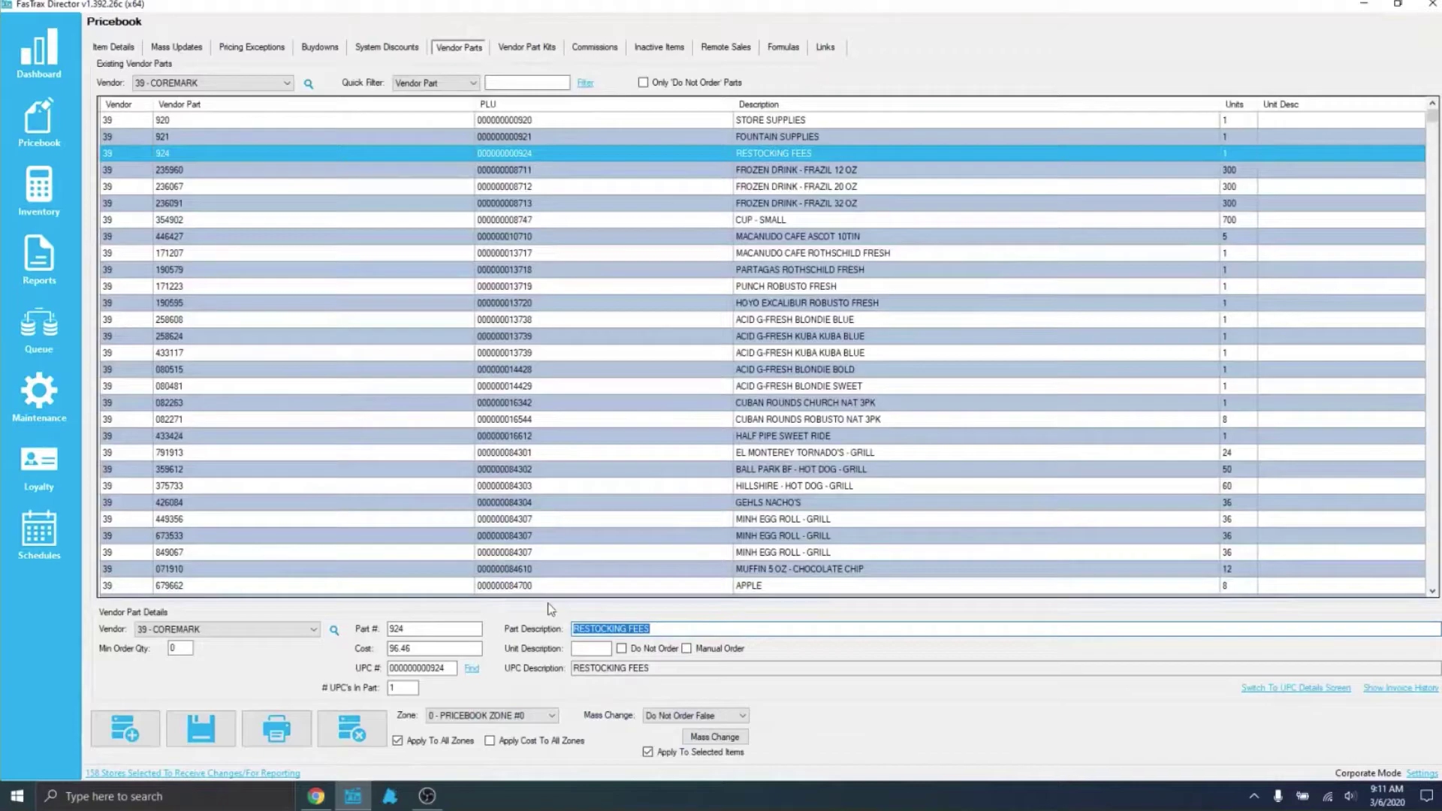
left_click(666, 665)
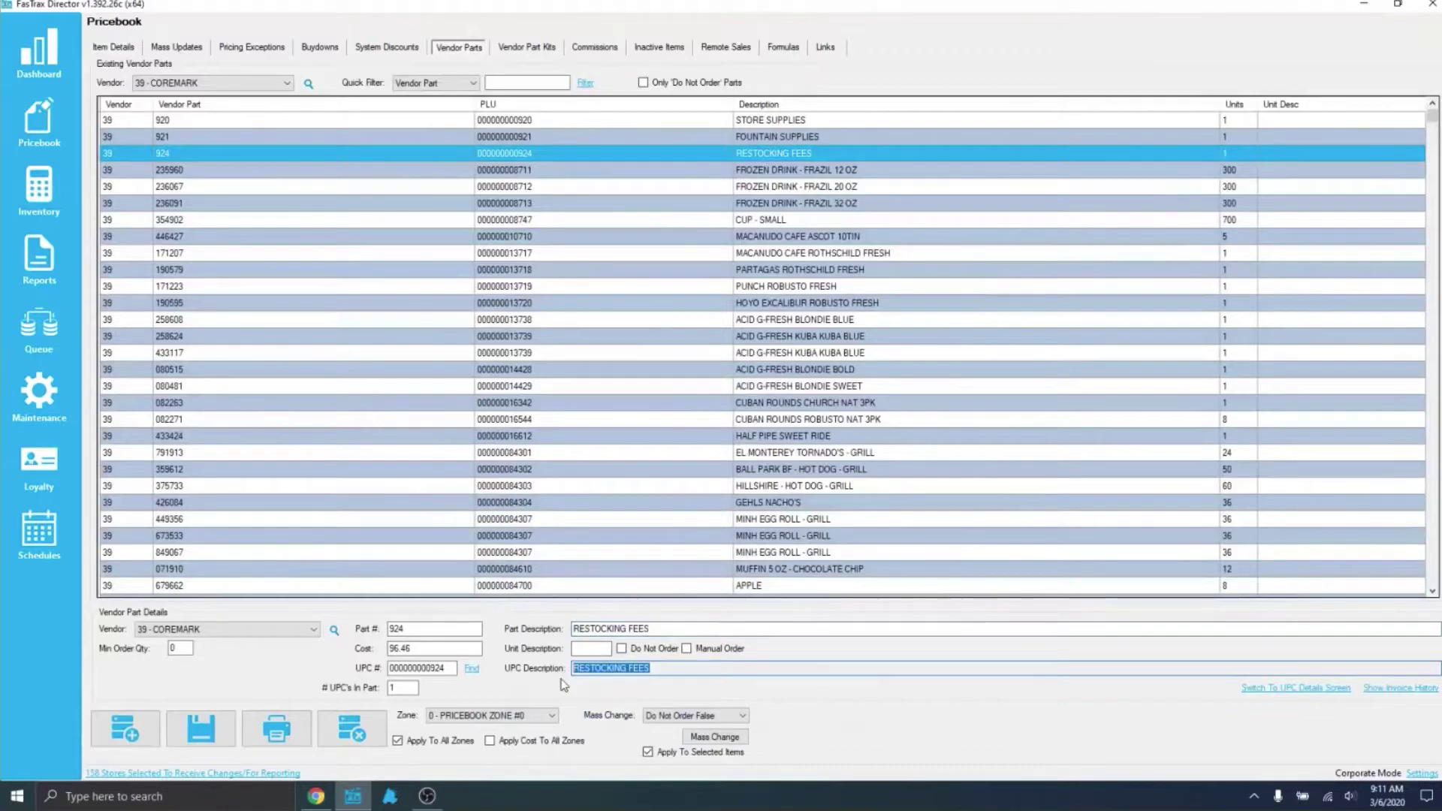
Compare the SNICKERS item description with the RESTOCKING FEES part's descriptions, and check that part's cost
left_click(113, 47)
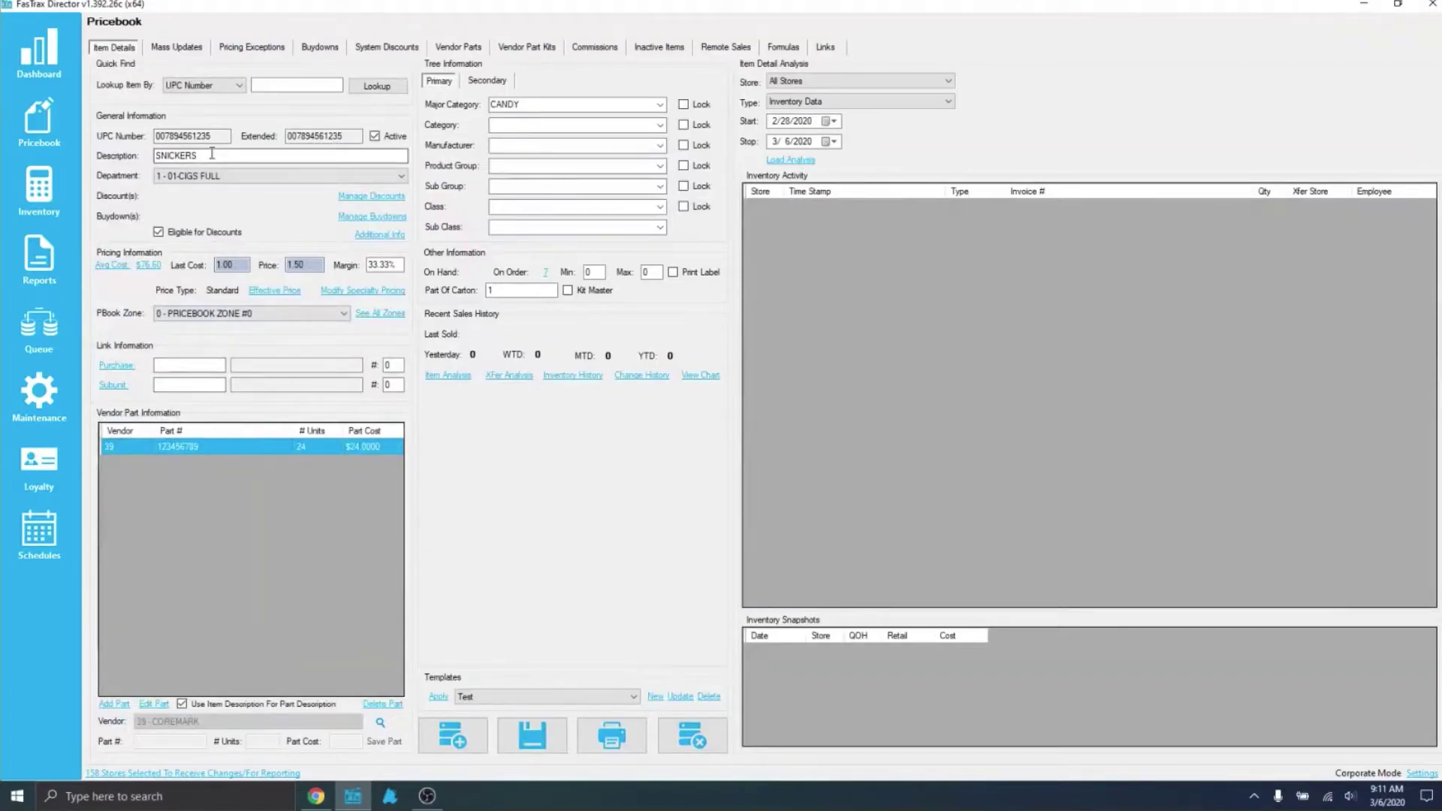
left_click(447, 50)
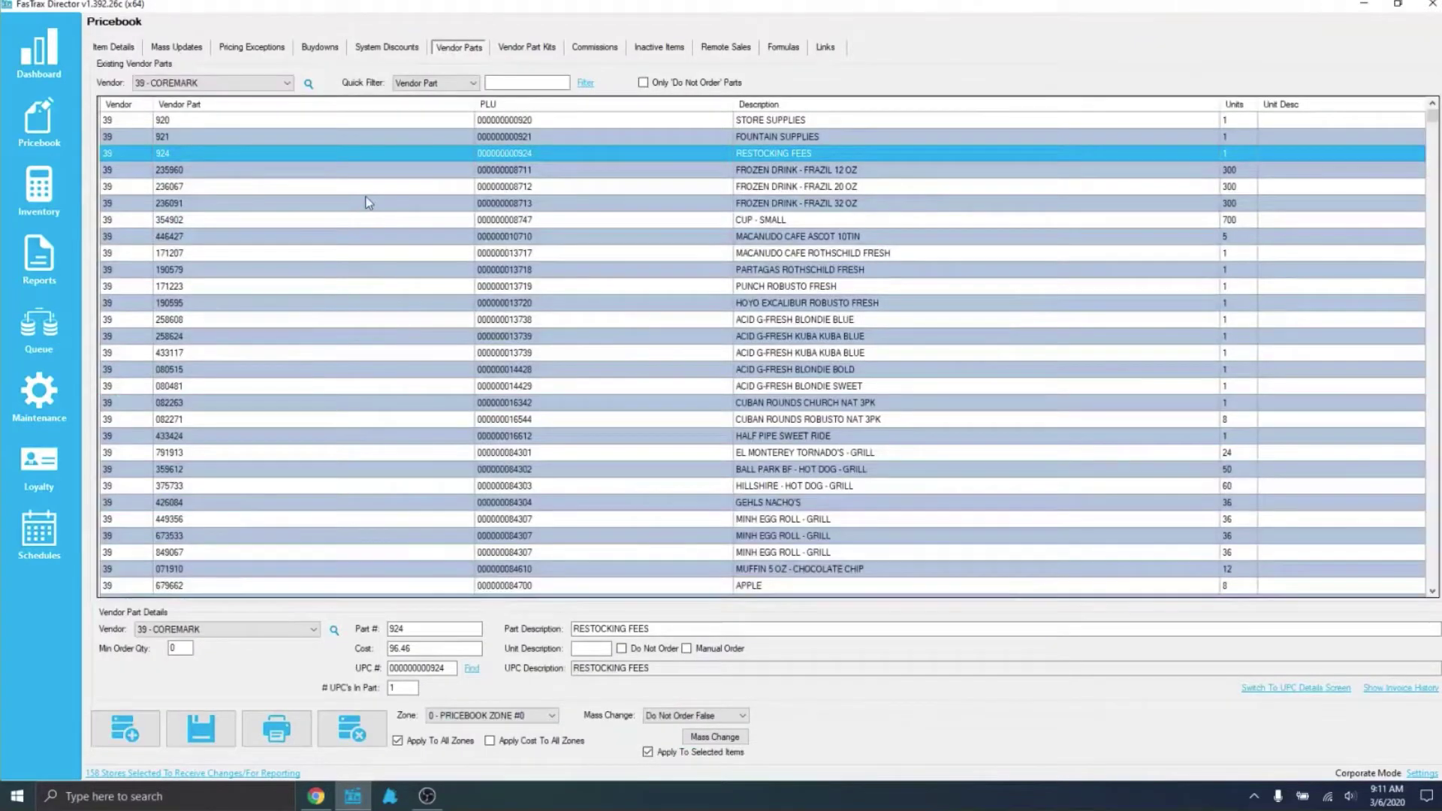
left_click(669, 631)
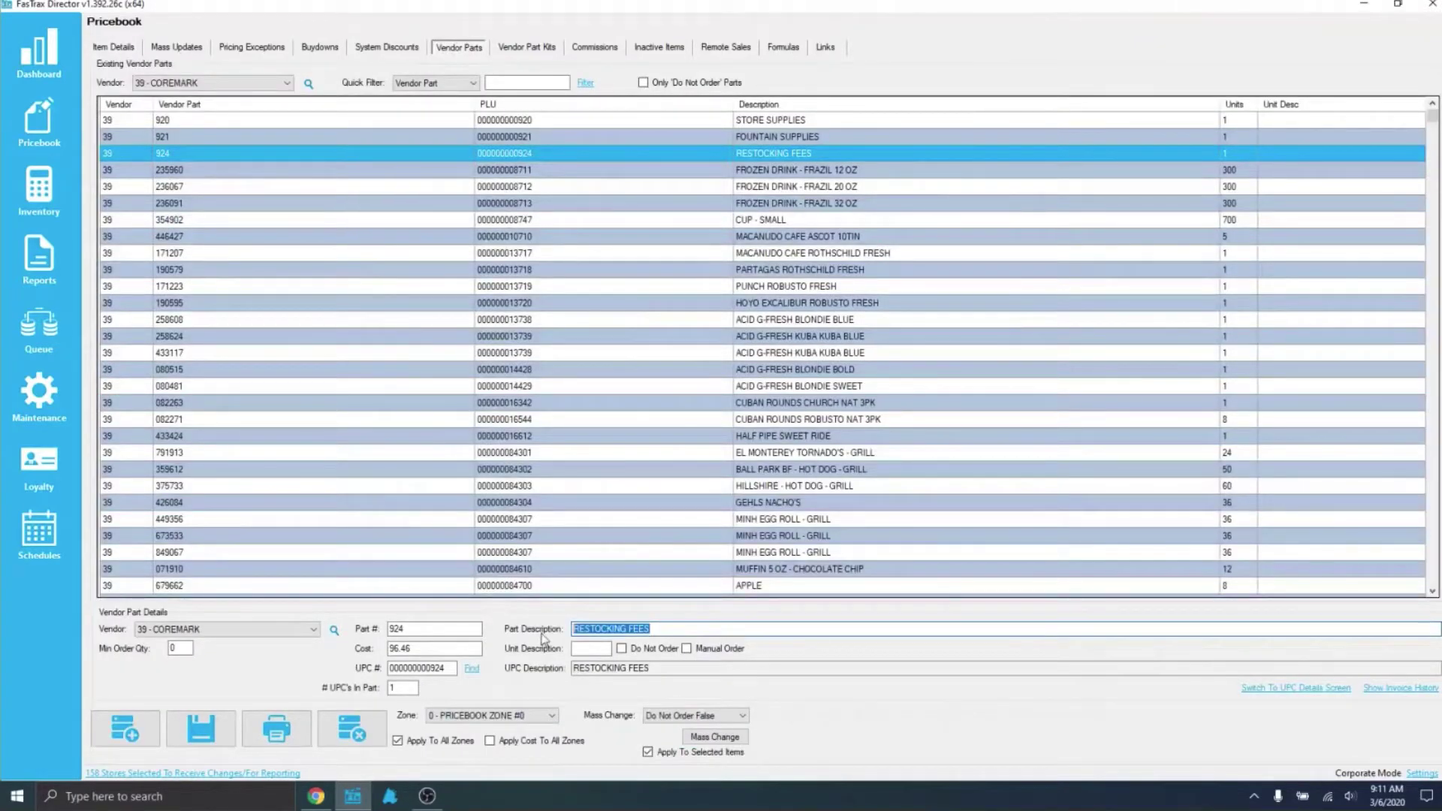
left_click(661, 669)
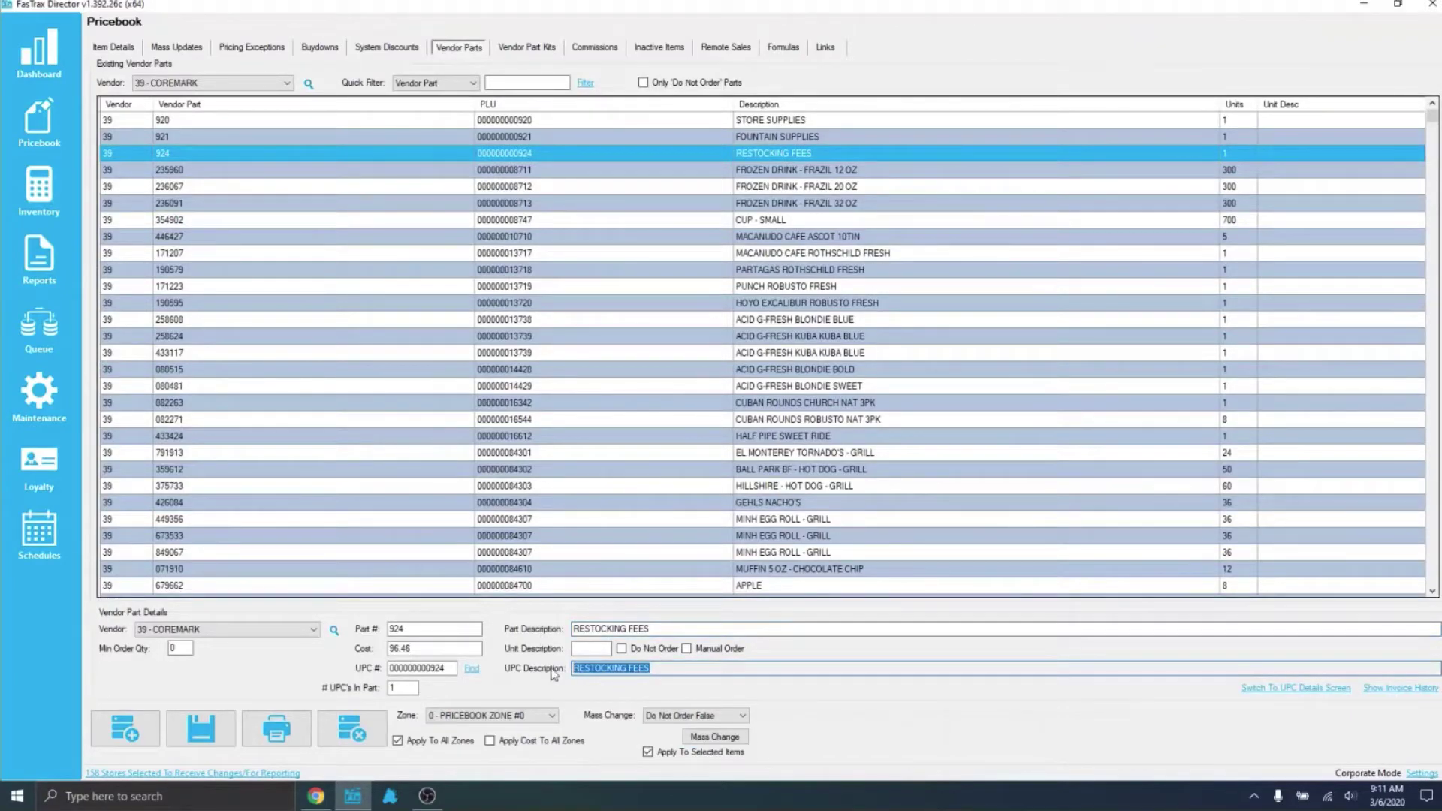
left_click(392, 648)
left_click(422, 649)
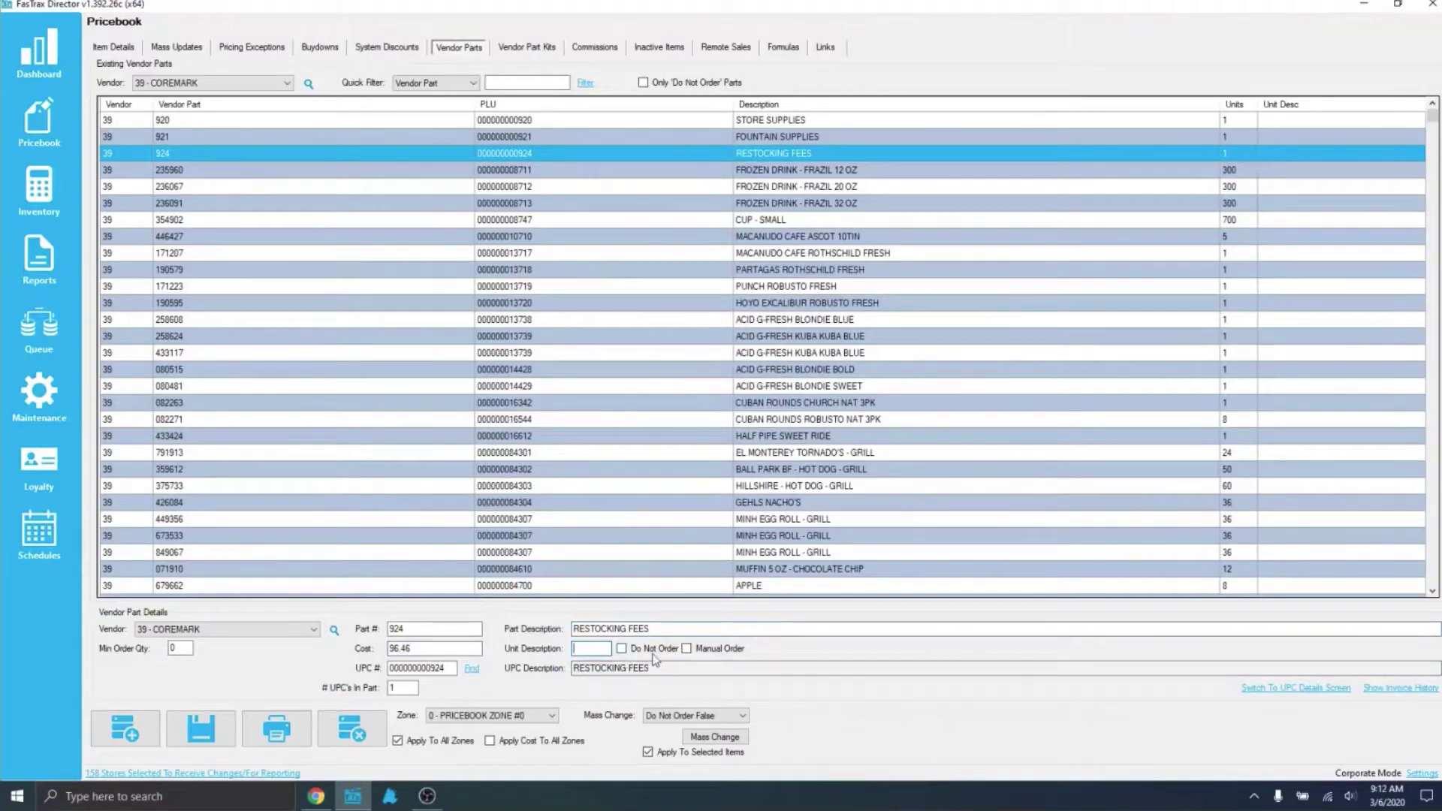
View the item finder's search options for the RESTOCKING FEES UPC, close the finder, and check the UPC description and number of UPCs in the part
double_click(449, 669)
left_click(471, 671)
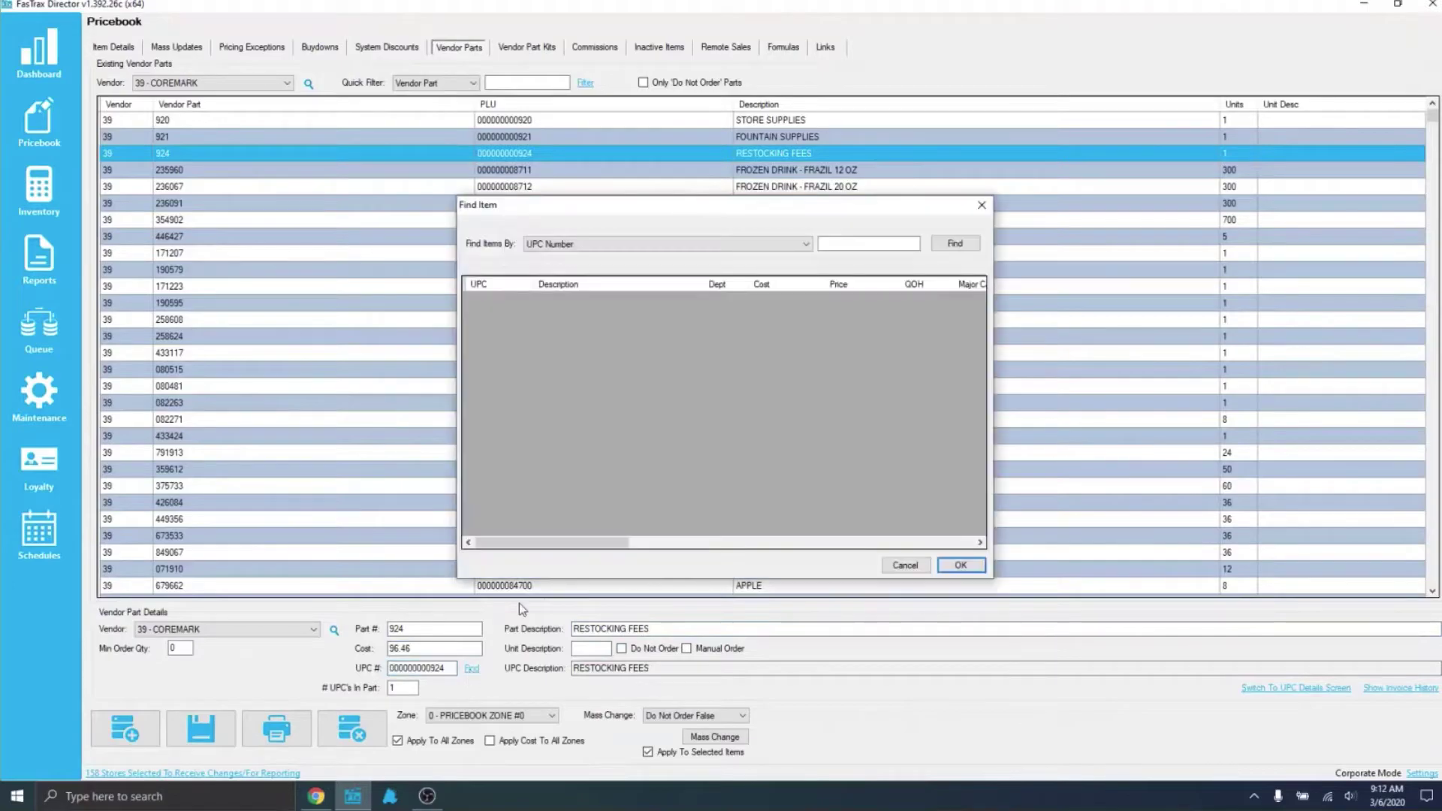
left_click(652, 244)
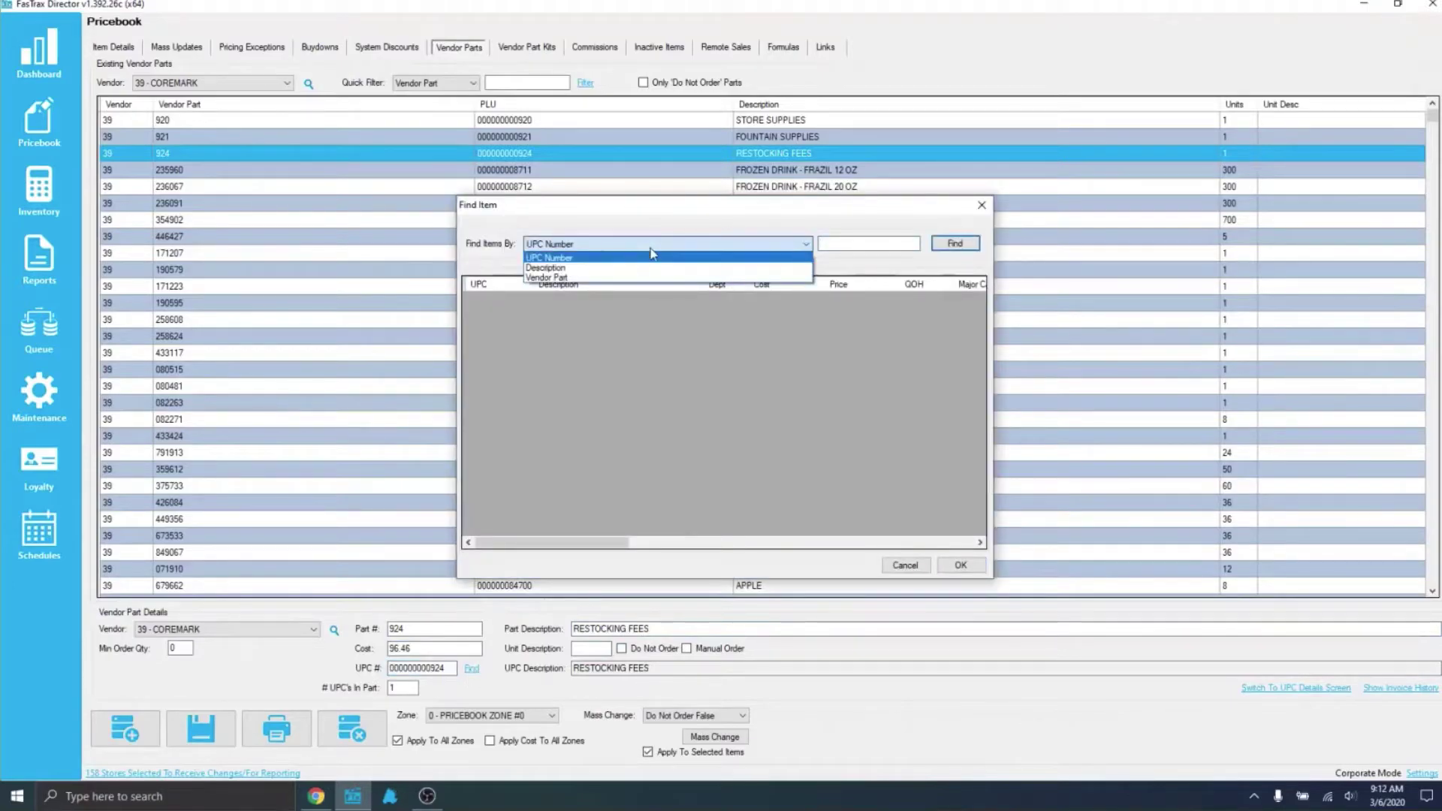
left_click(989, 231)
left_click(982, 204)
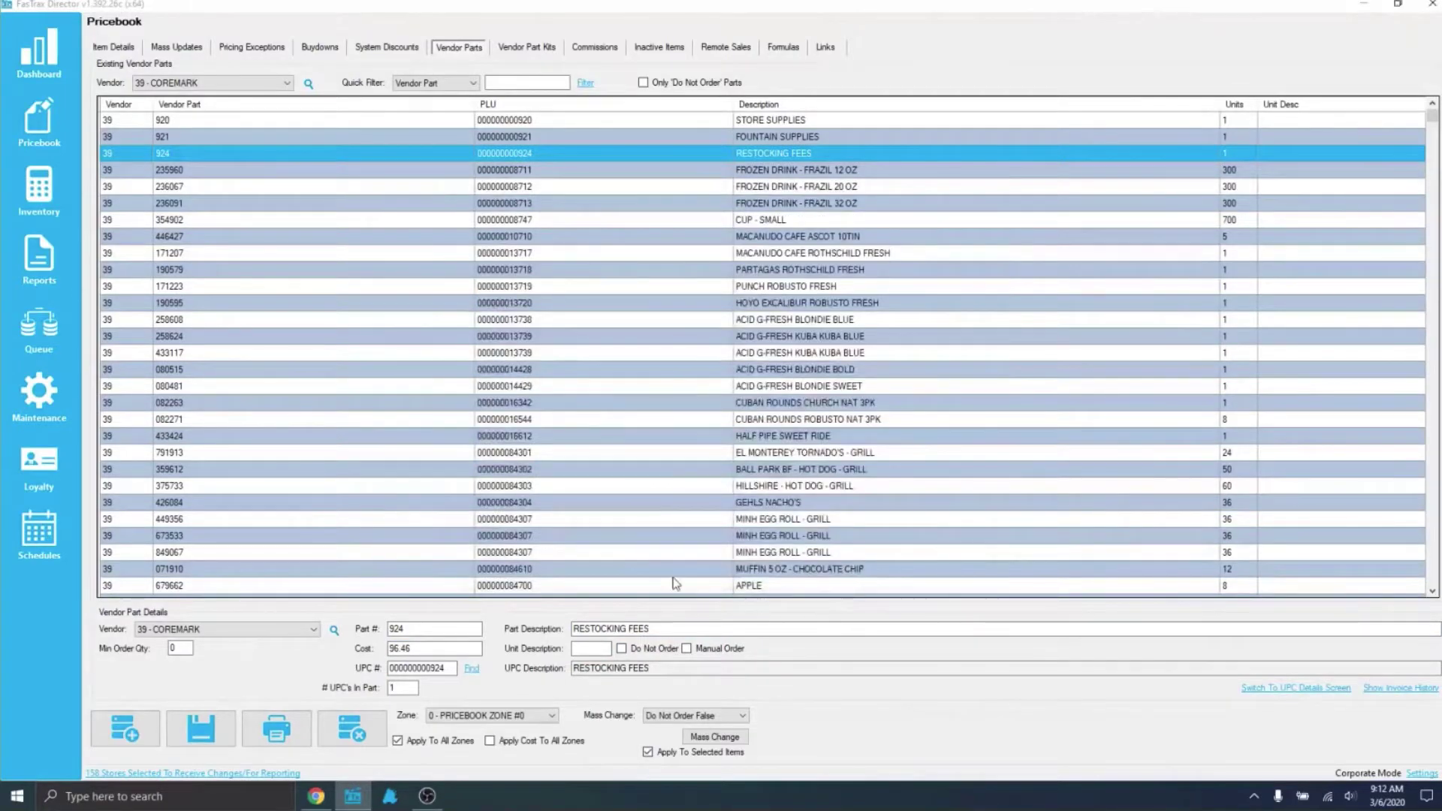
left_click_drag(650, 669, 538, 673)
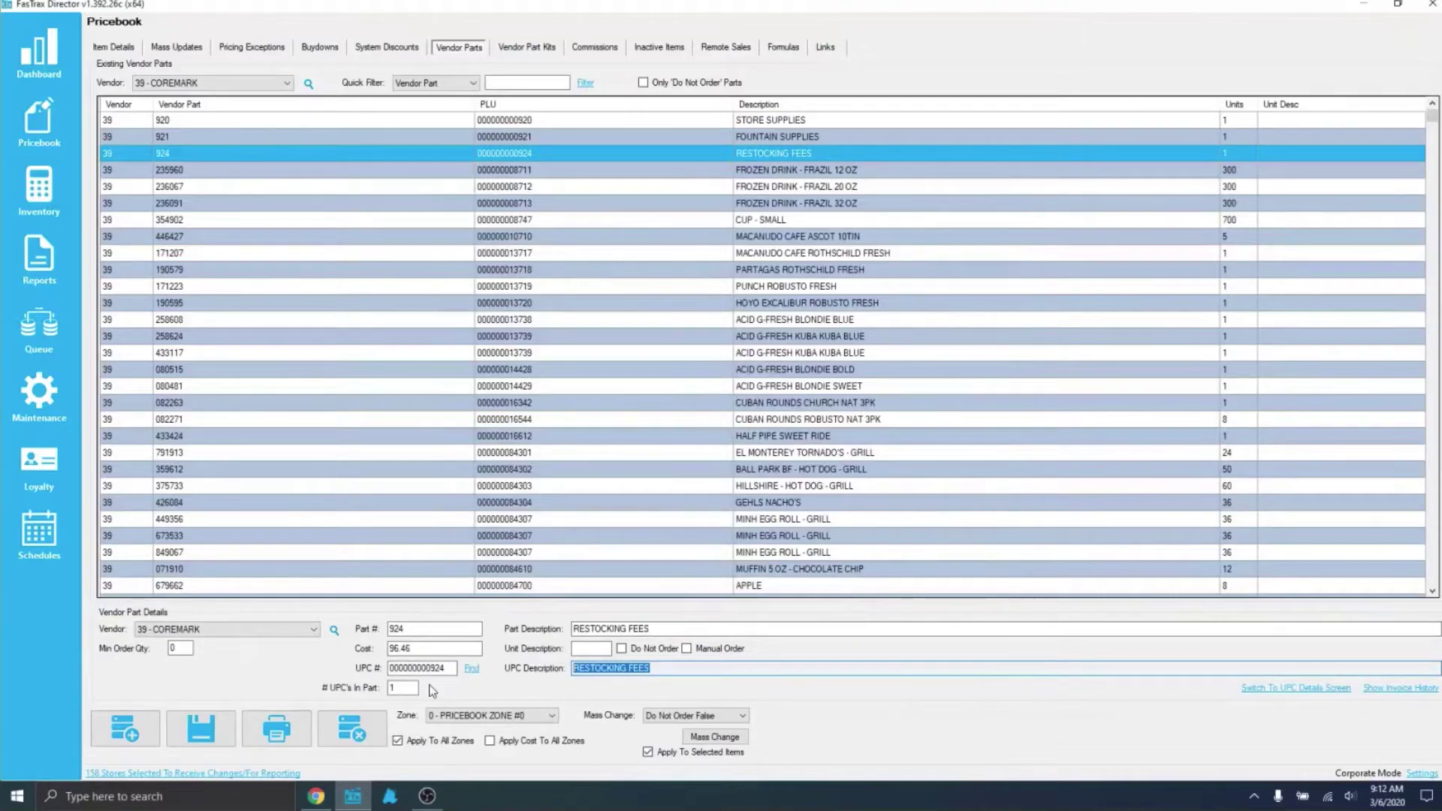
key("Tab")
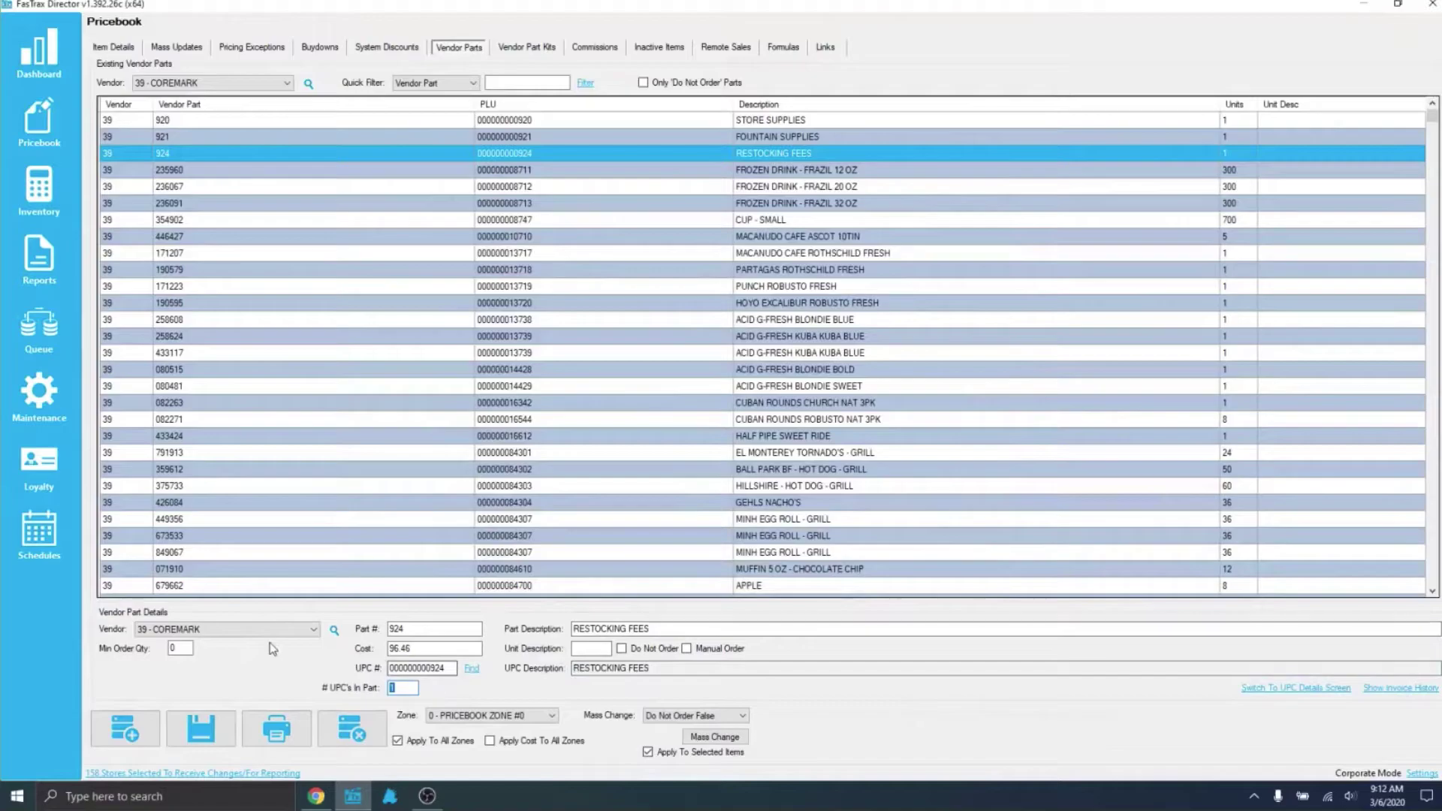
Try a minimum order quantity of 5 on the RESTOCKING FEES part and reset it to 0
left_click(180, 647)
left_click(182, 651)
double_click(179, 650)
type("5")
key("BackSpace")
type("0")
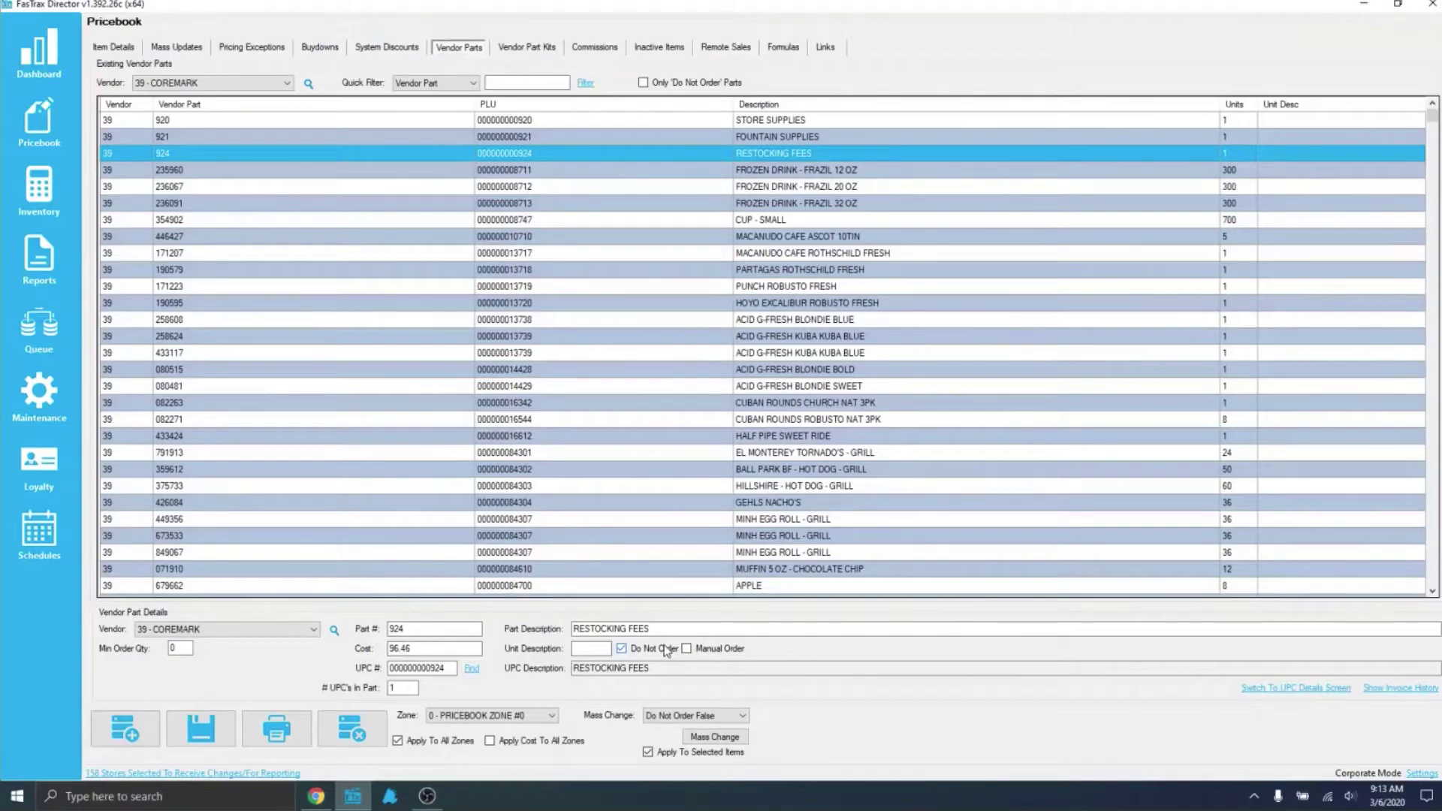
Switch the RESTOCKING FEES part from Do Not Order to Manual Order, and review the mass change options, keeping Do Not Order False
left_click(657, 651)
left_click(706, 650)
left_click(655, 717)
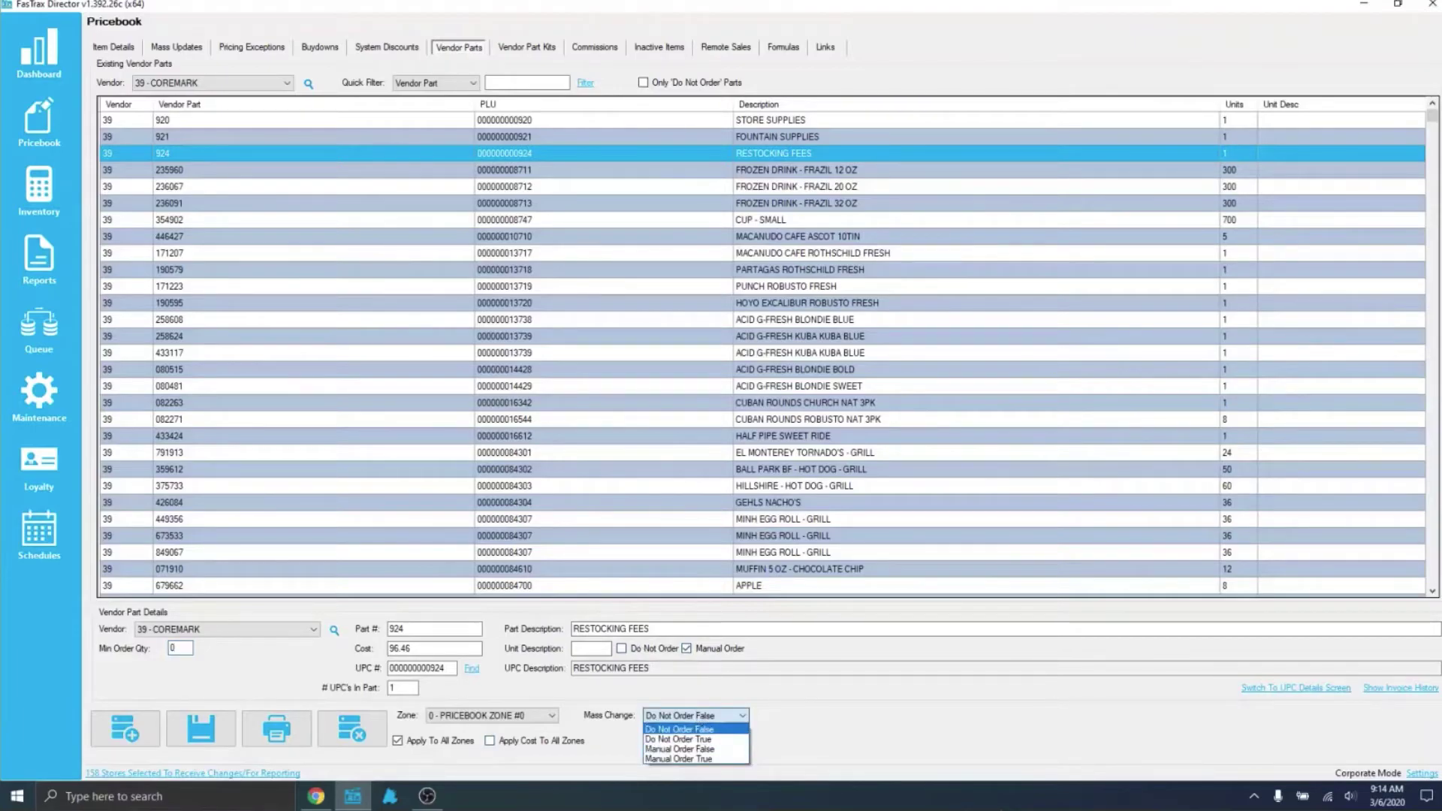
left_click(656, 729)
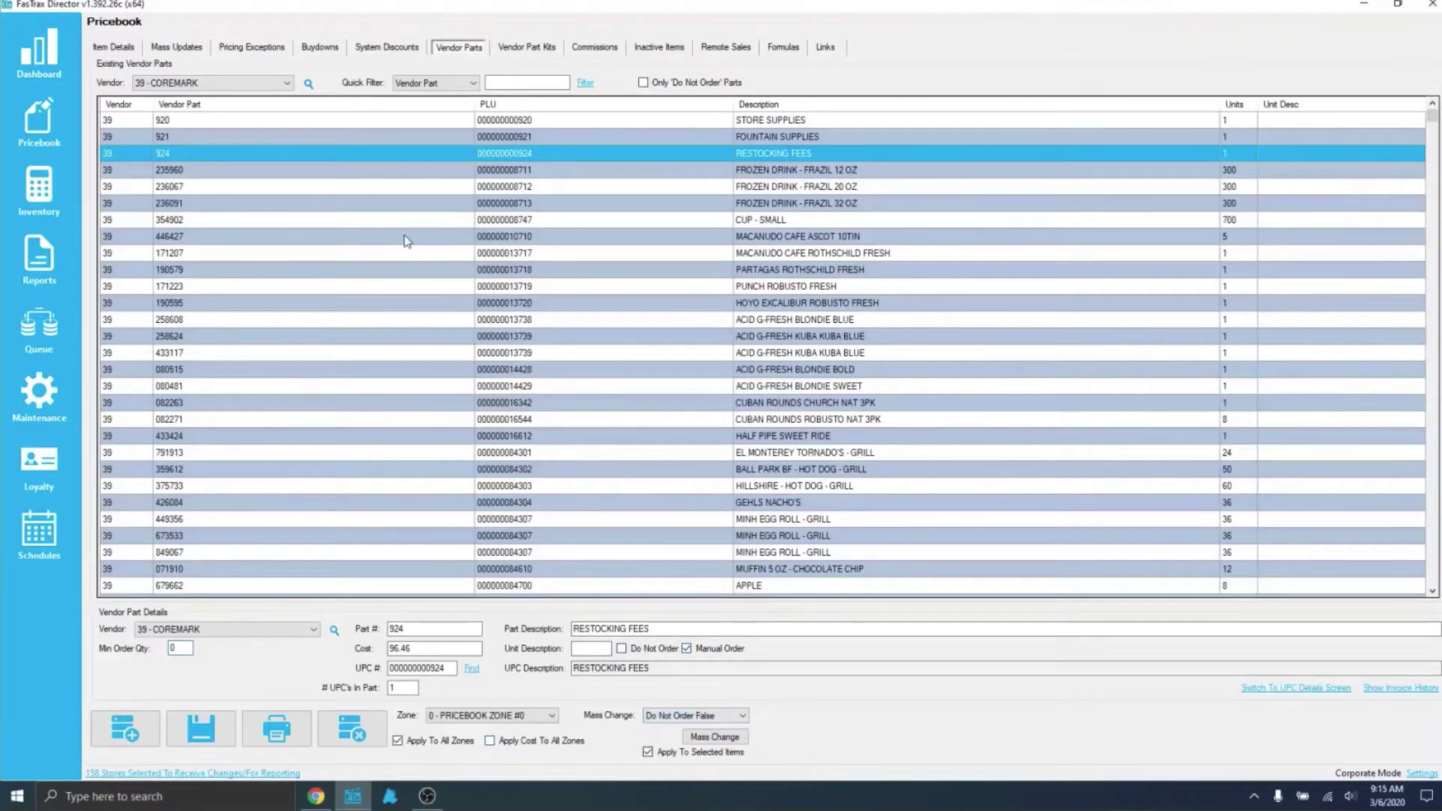
Try selecting the parts from FROZEN DRINK - FRAZIL 12 OZ through PARTAGAS ROTHSCHILD FRESH together, and return to the FRAZIL 12 OZ part alone
left_click(389, 186)
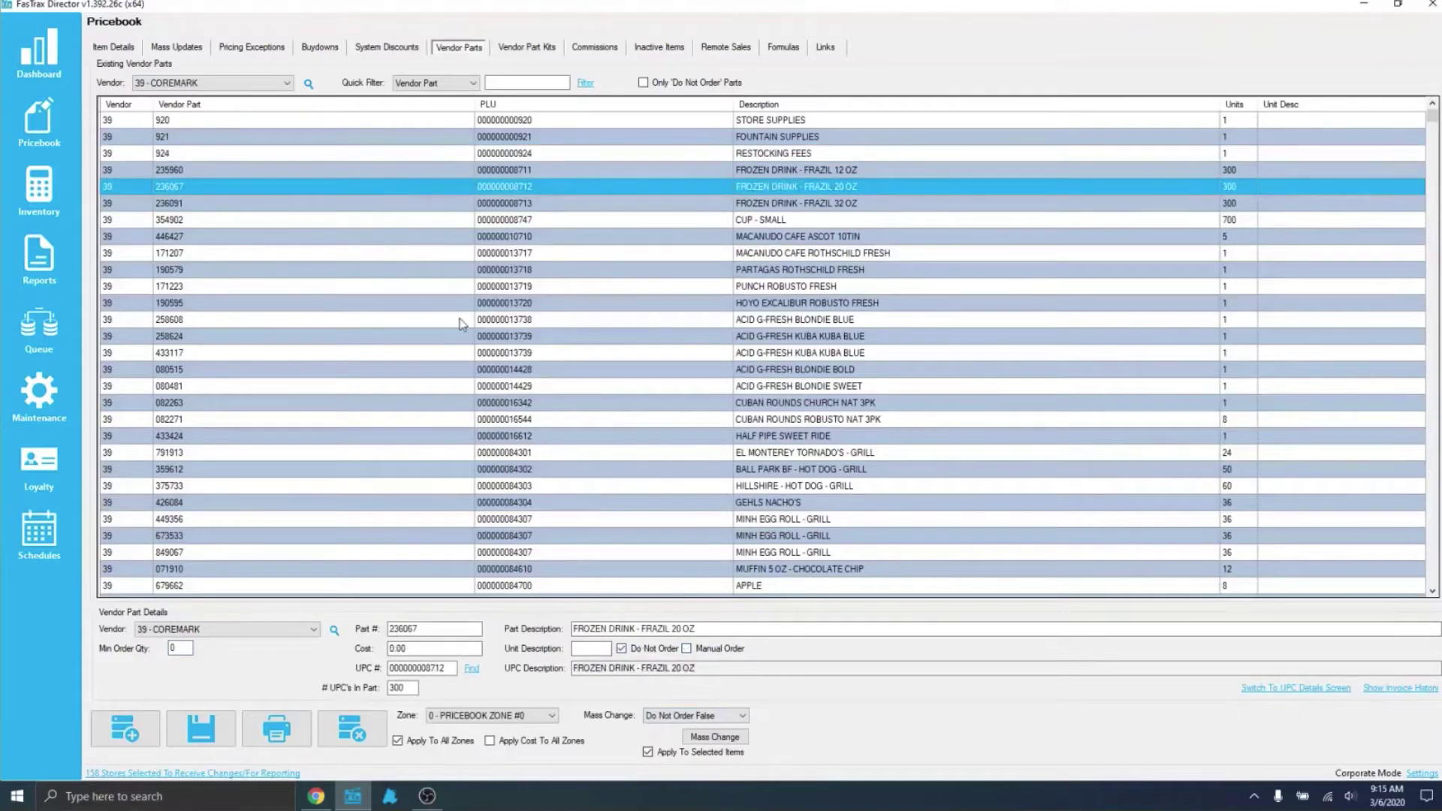
left_click(413, 171)
left_click(414, 264, "shift")
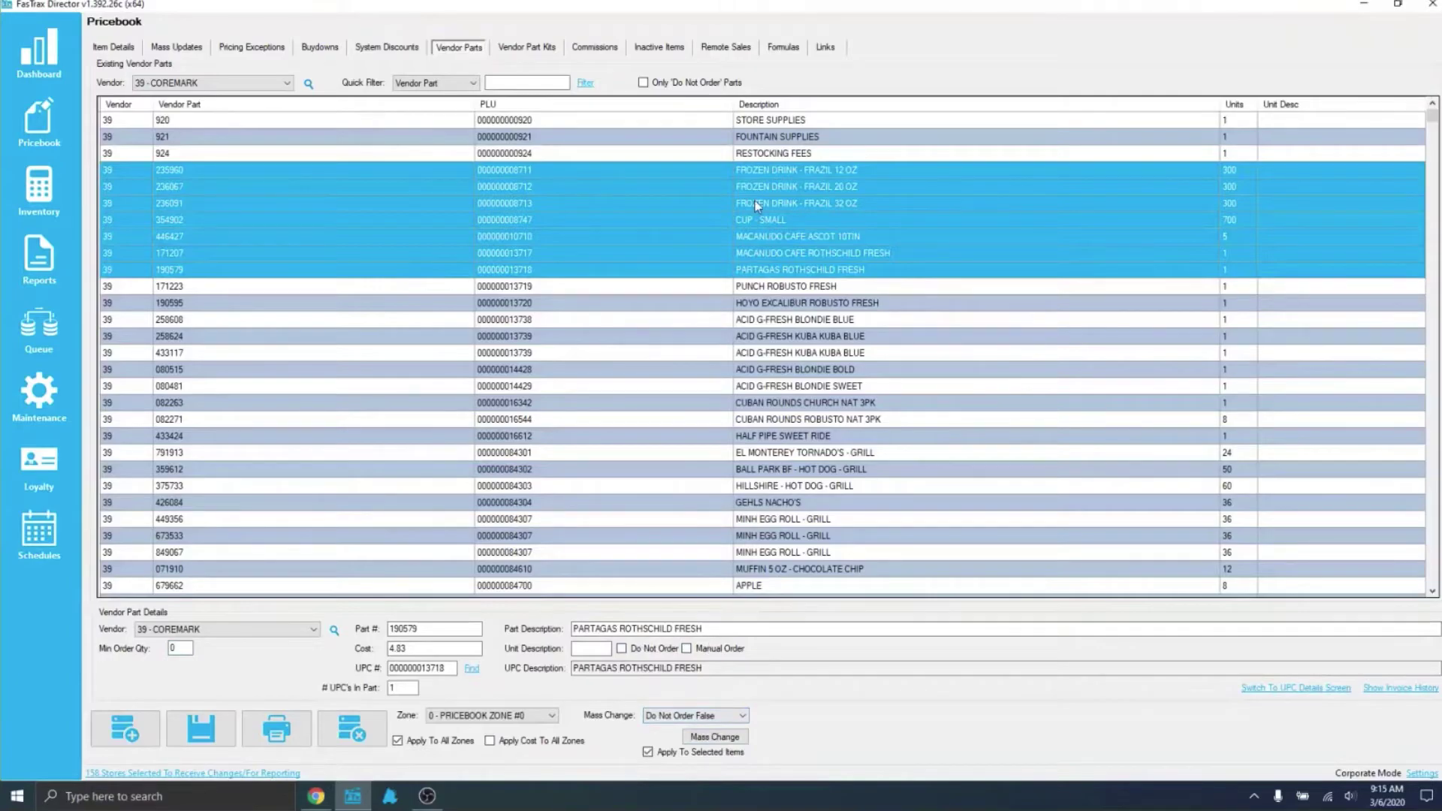
left_click(602, 173)
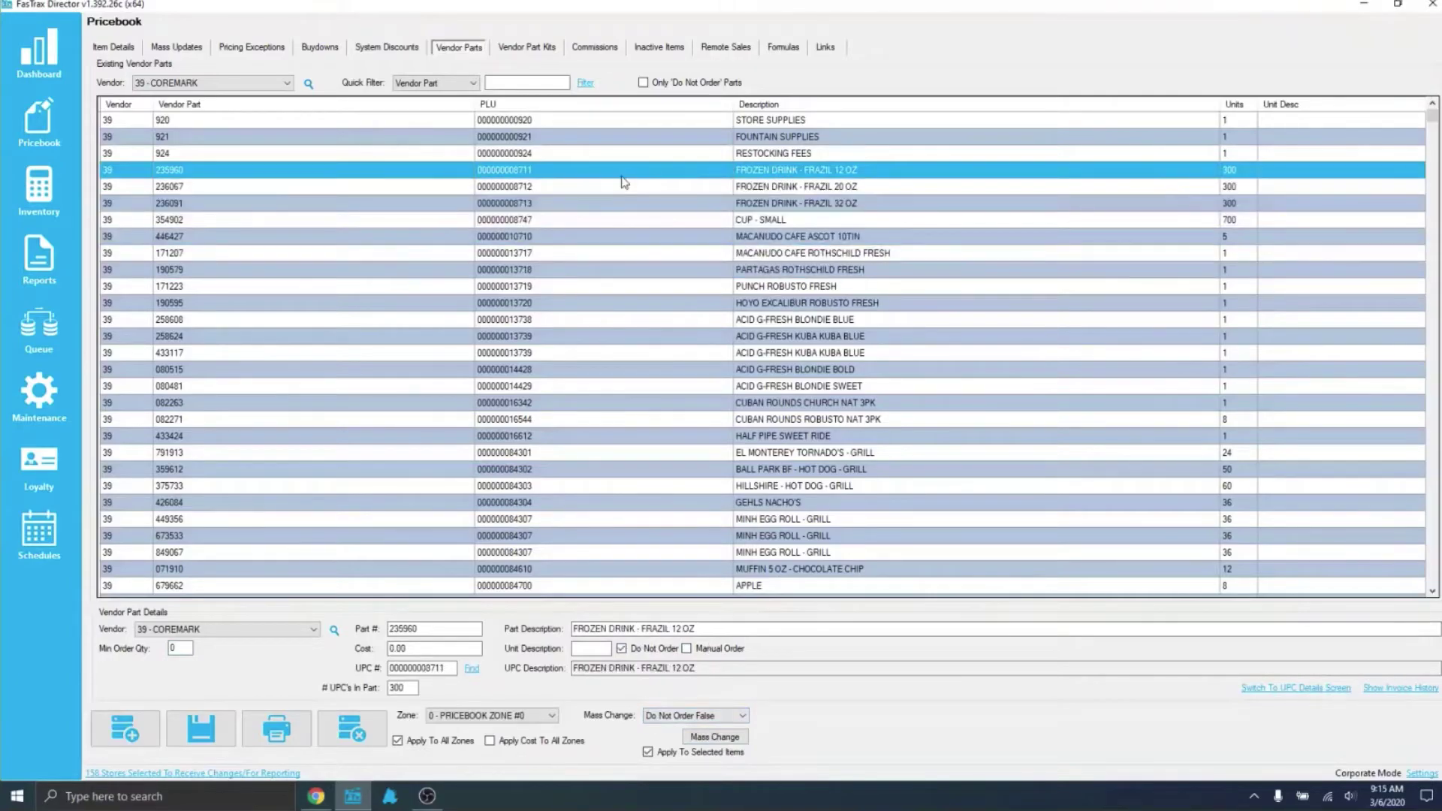
Review the available pricebook zones, keep PRICEBOOK ZONE #0, and view the details of the MACANUDO CAFE ASCOT 10TIN part
left_click(481, 717)
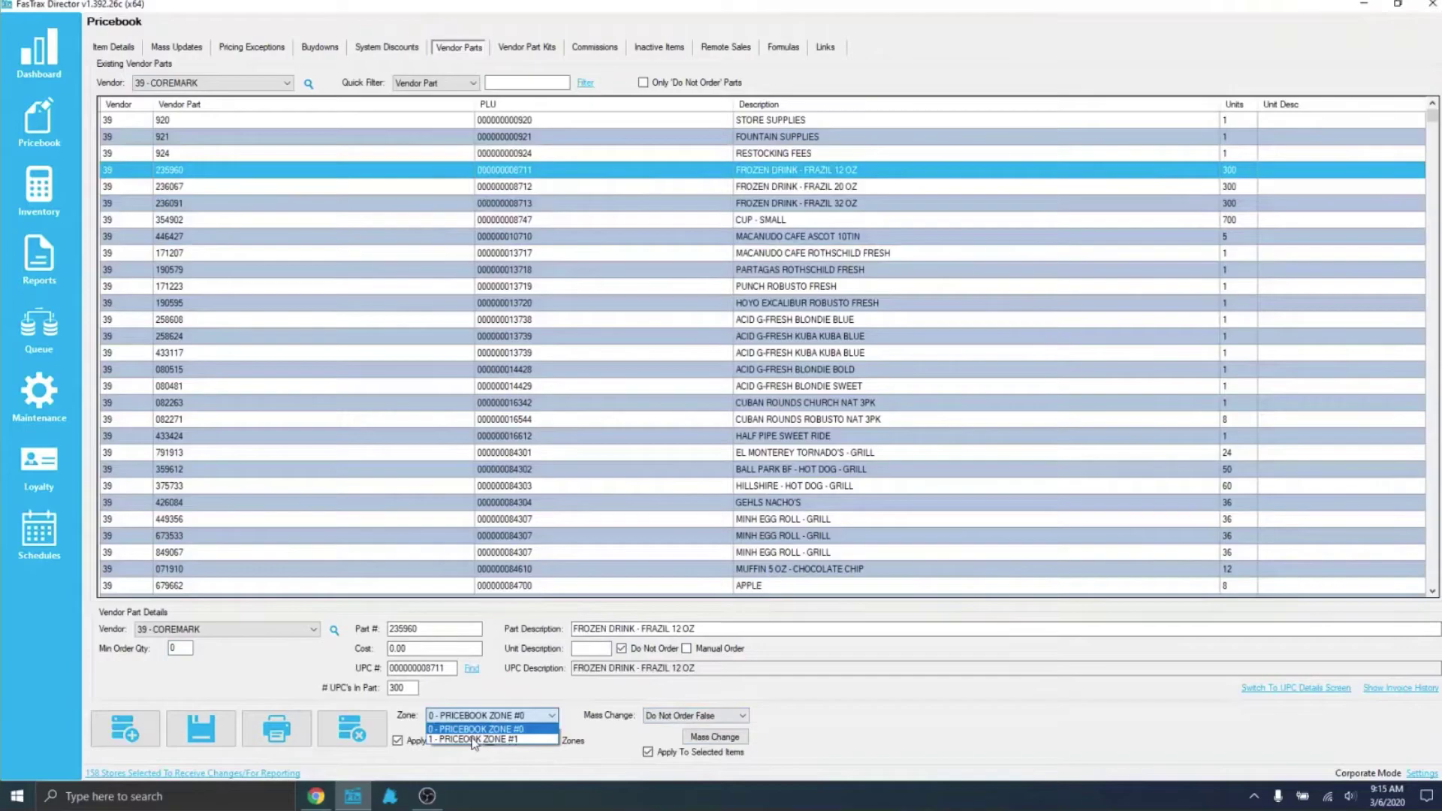
left_click(481, 729)
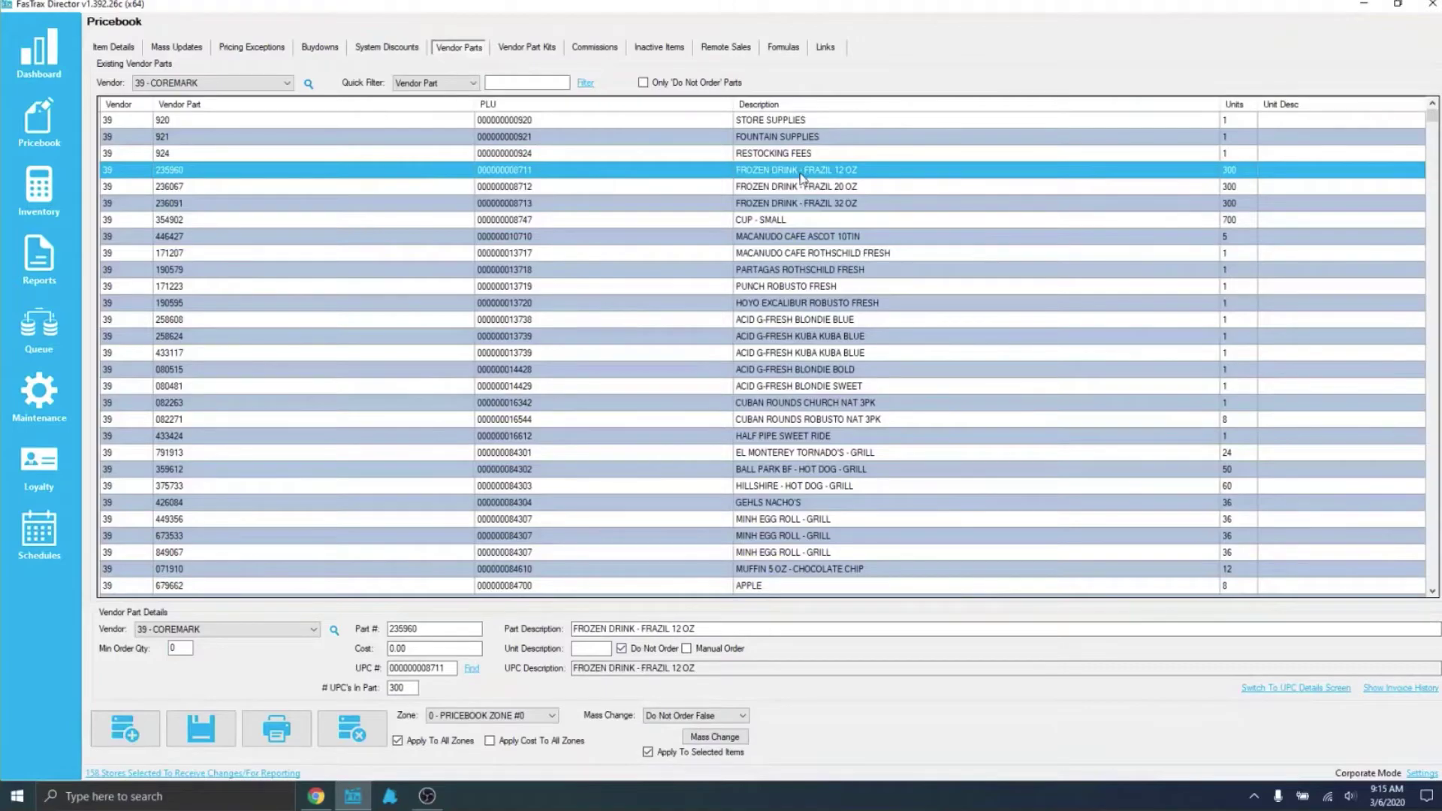
left_click(766, 238)
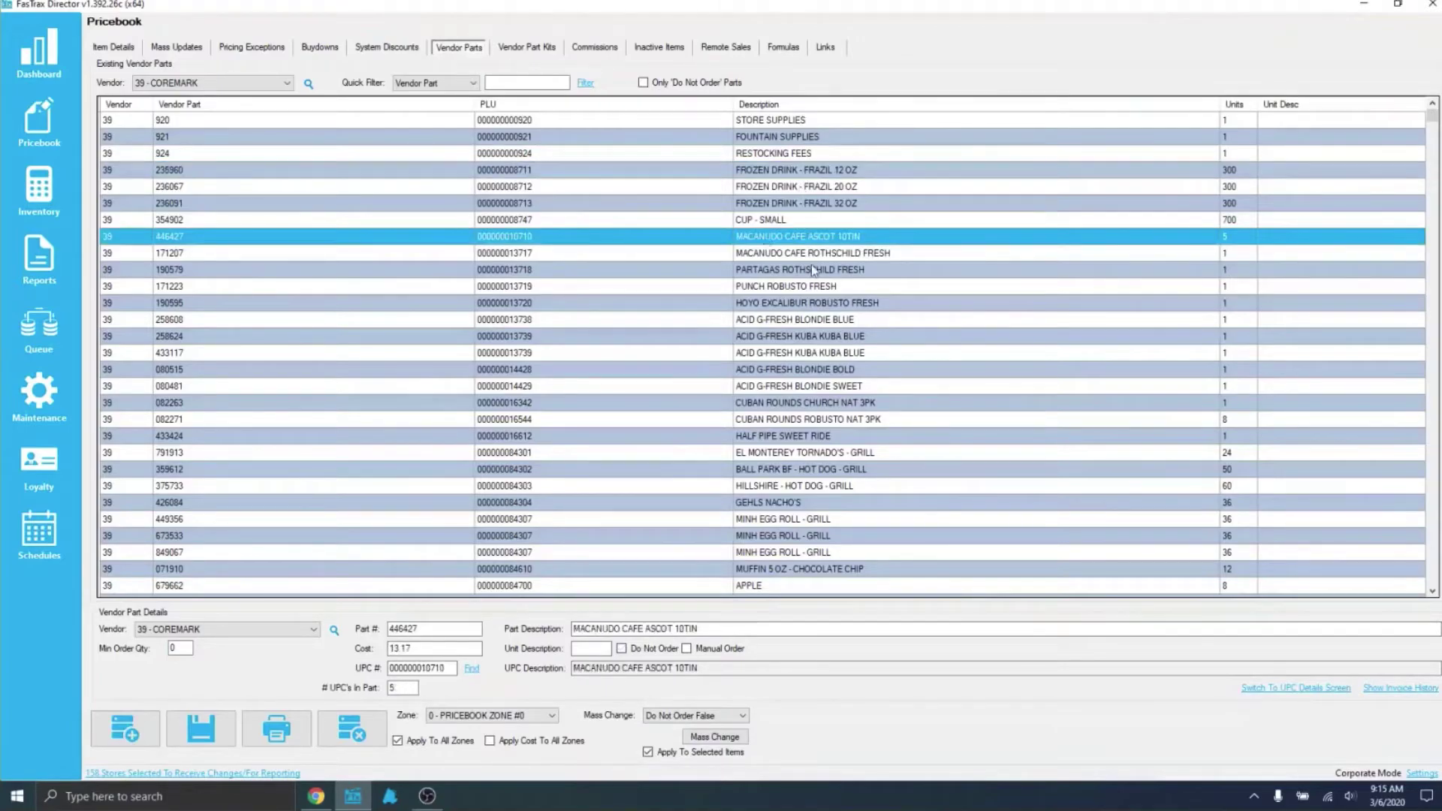
Check the MACANUDO CAFE ASCOT 10TIN and MACANUDO CAFE ROTHSCHILD FRESH parts and view the ASCOT 10TIN details in PRICEBOOK ZONE #1
left_click(778, 254, "ctrl")
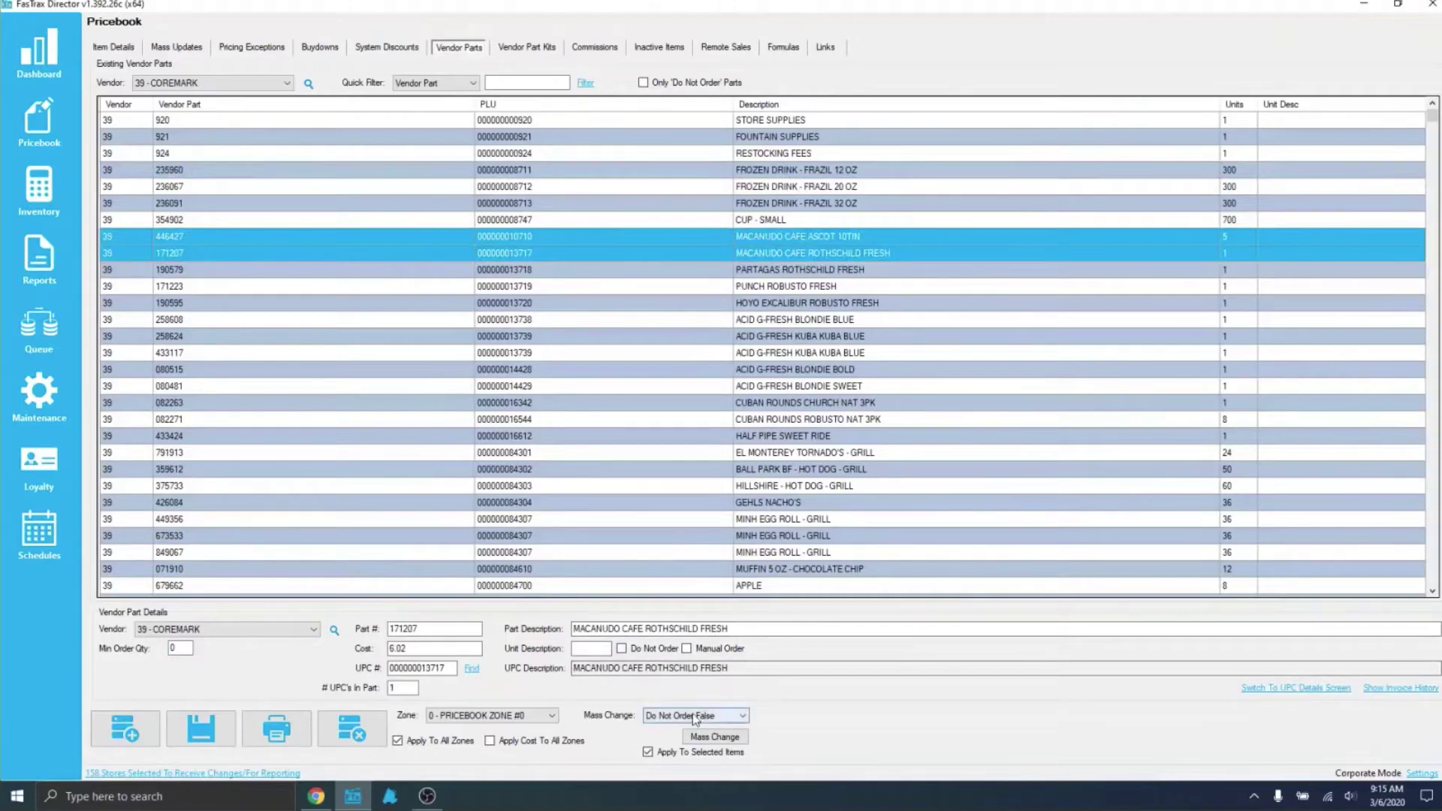
left_click(501, 717)
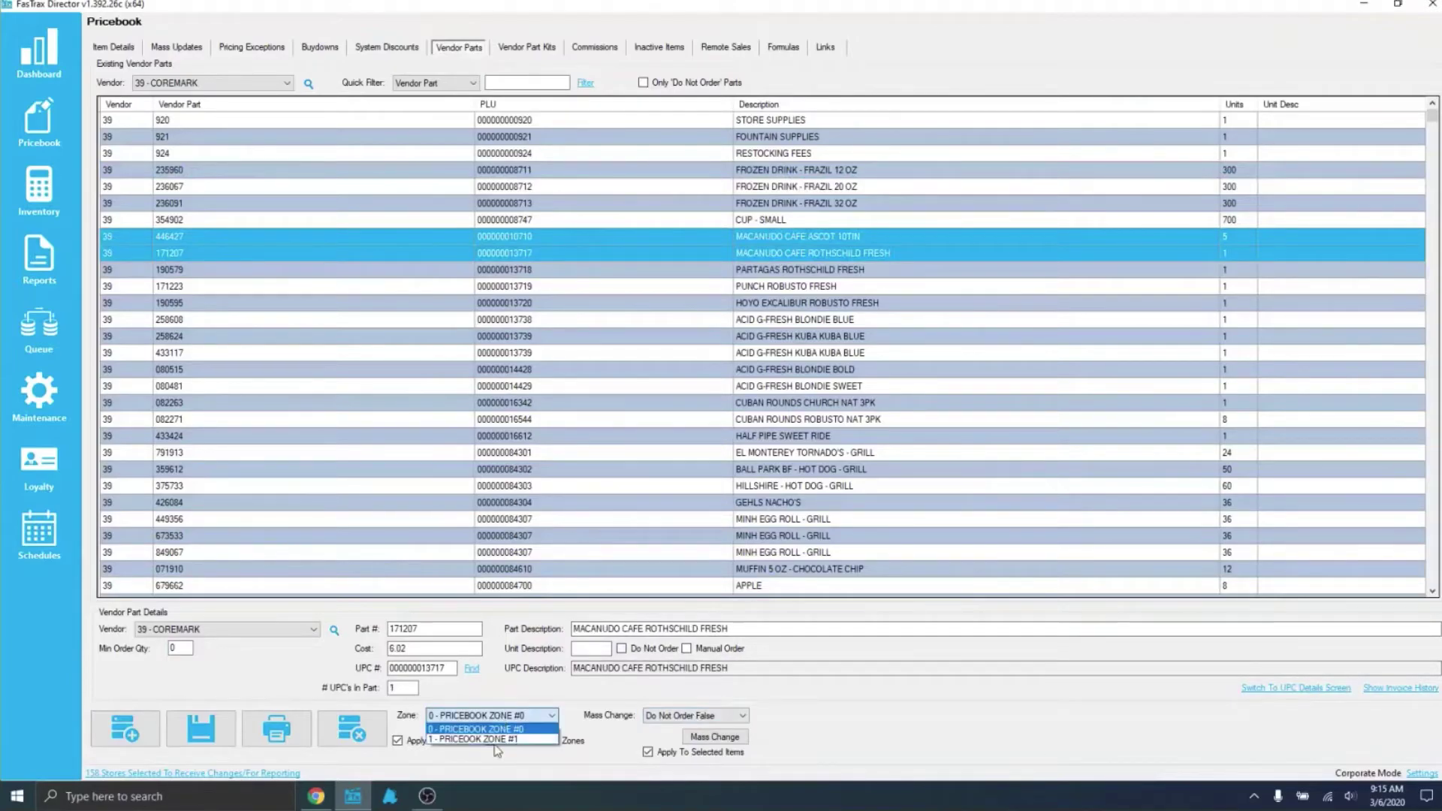
left_click(473, 739)
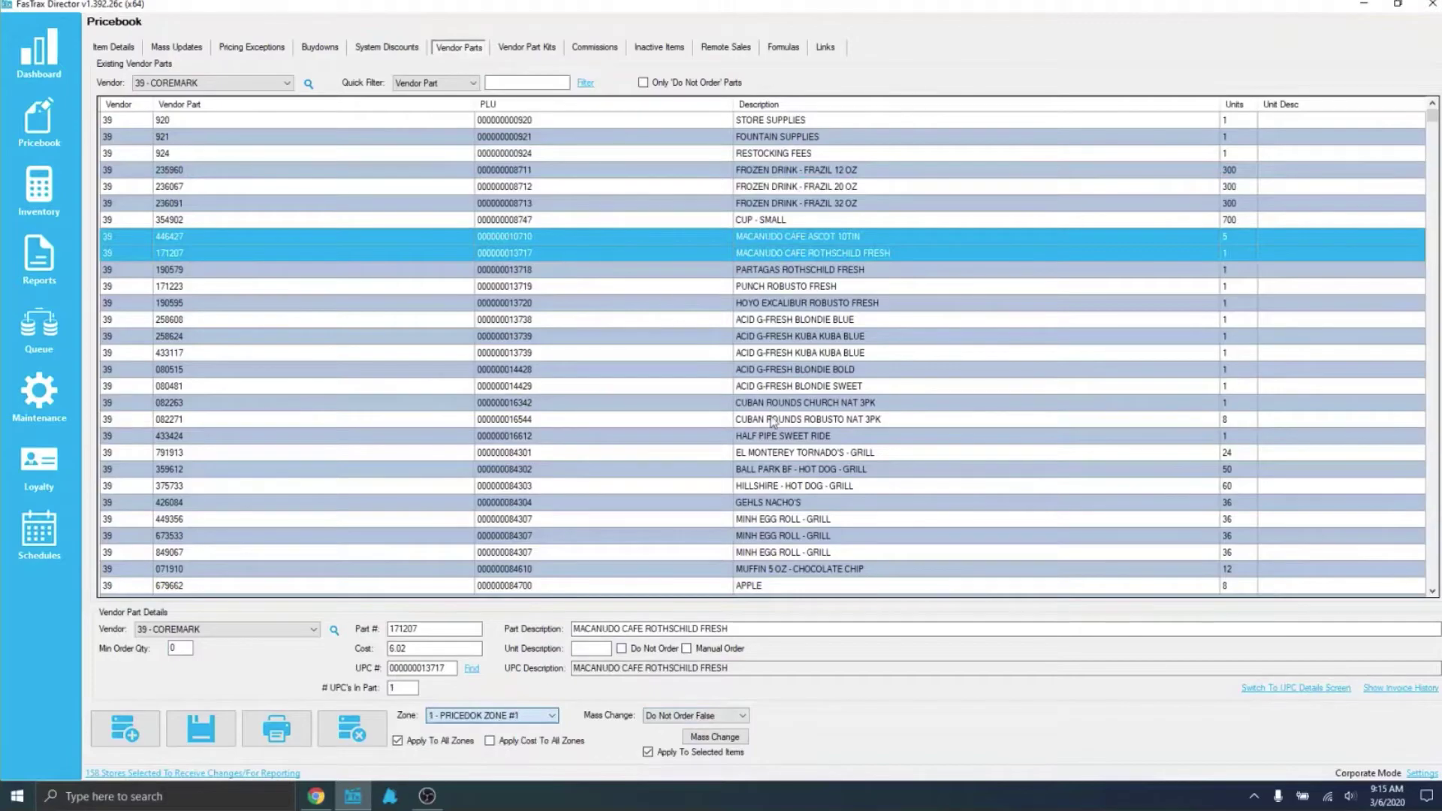
left_click(776, 237)
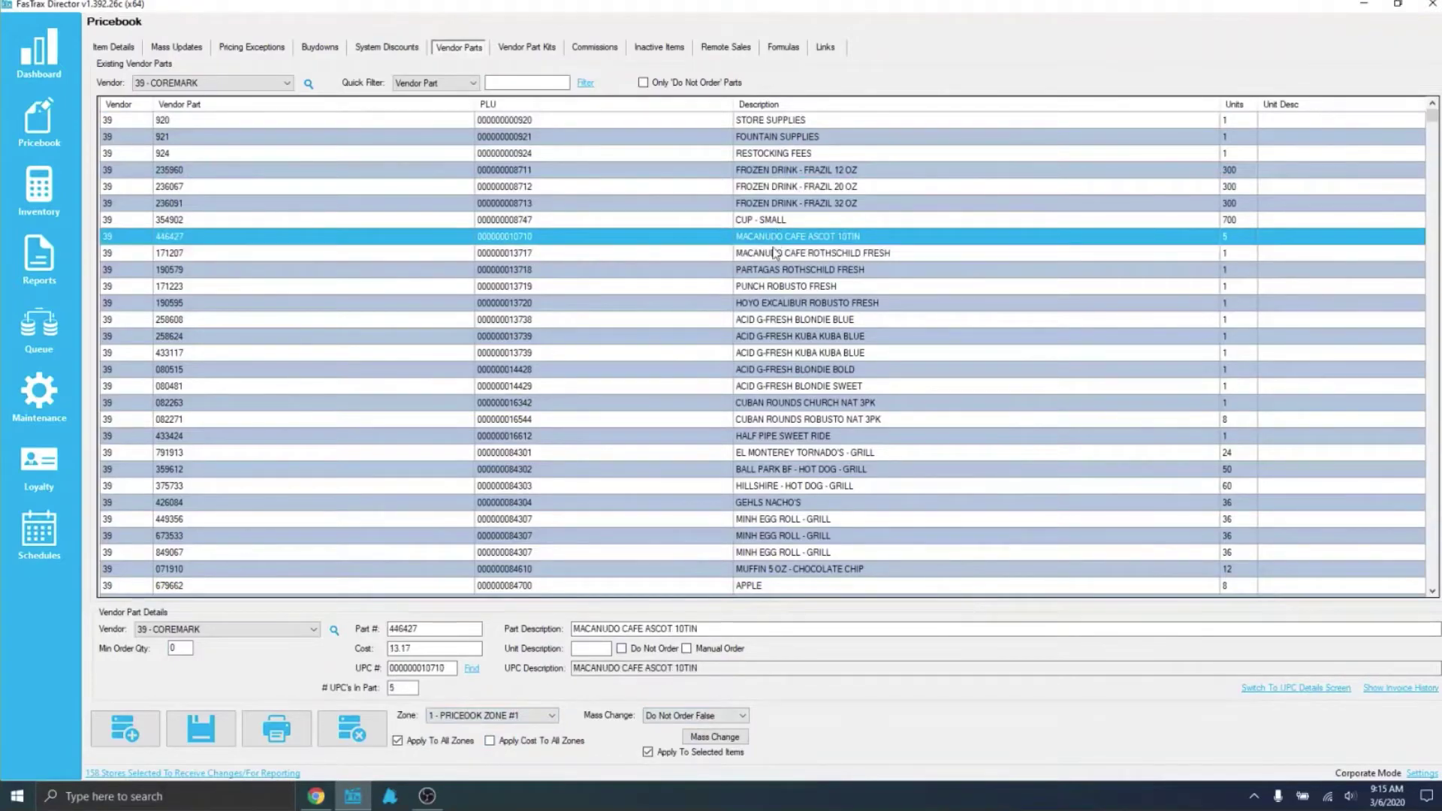
Mass change Do Not Order to True for the two MACANUDO CAFE parts in PRICEBOOK ZONE #0 only, with Apply To All Zones off
left_click(510, 715)
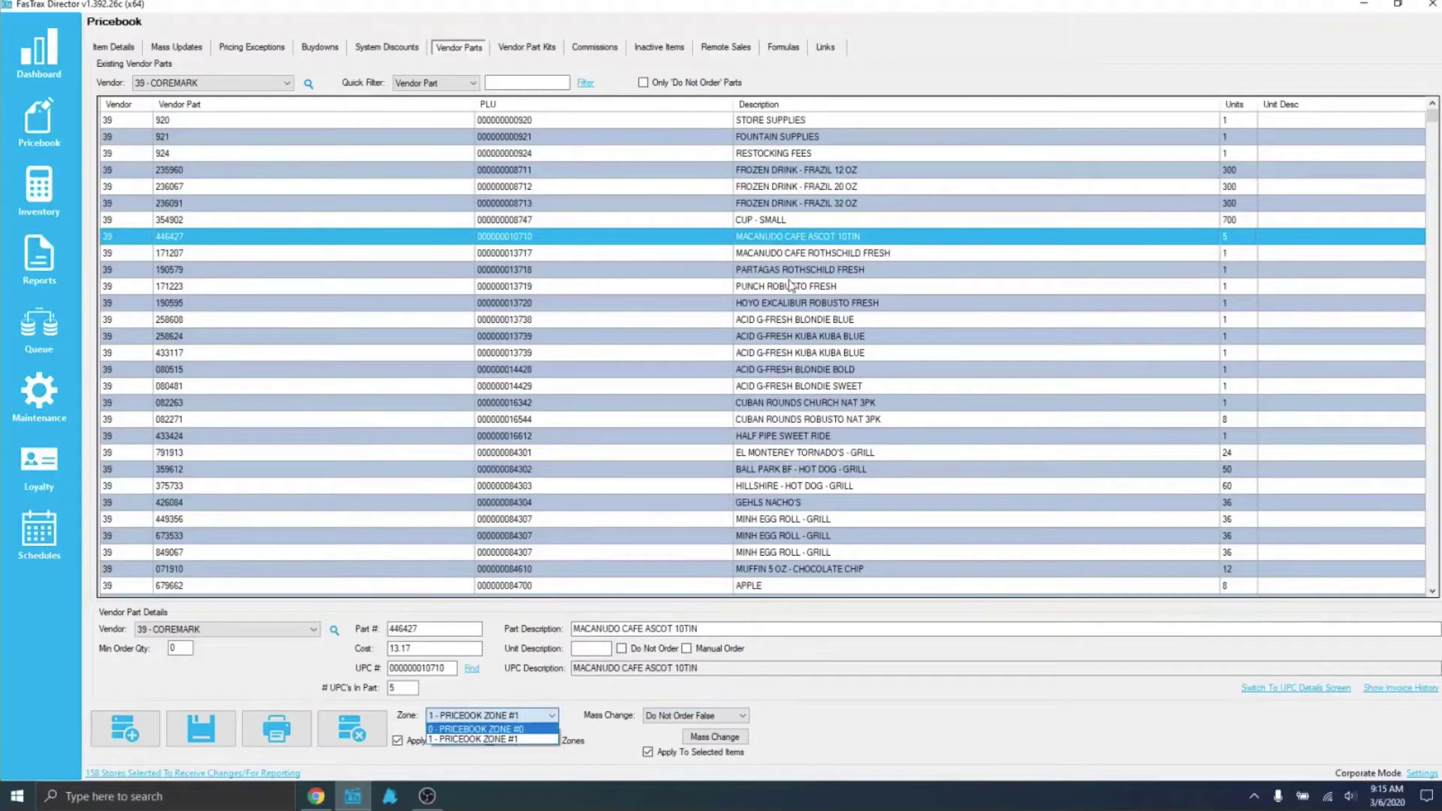
left_click(496, 728)
left_click(772, 253)
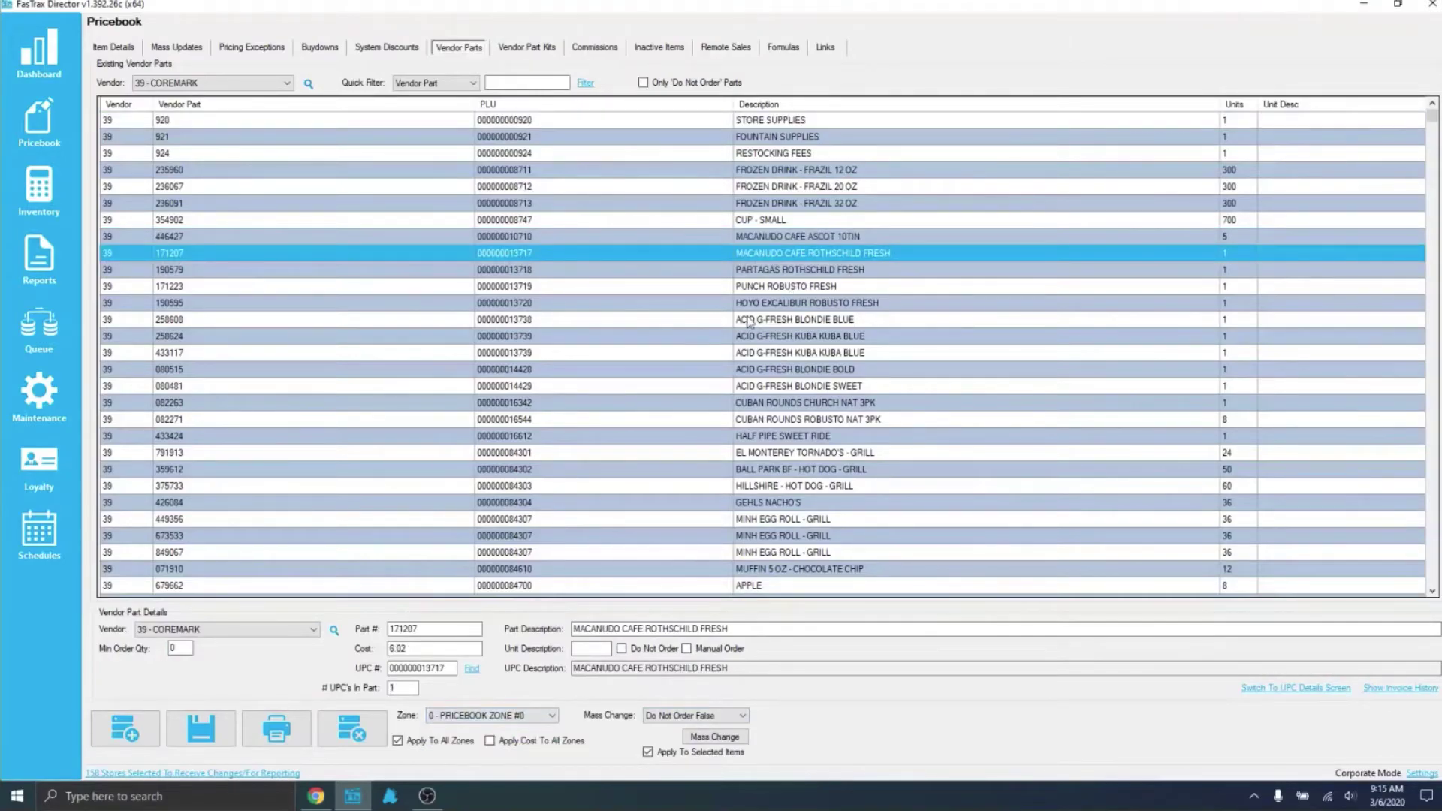
left_click(789, 239, "ctrl")
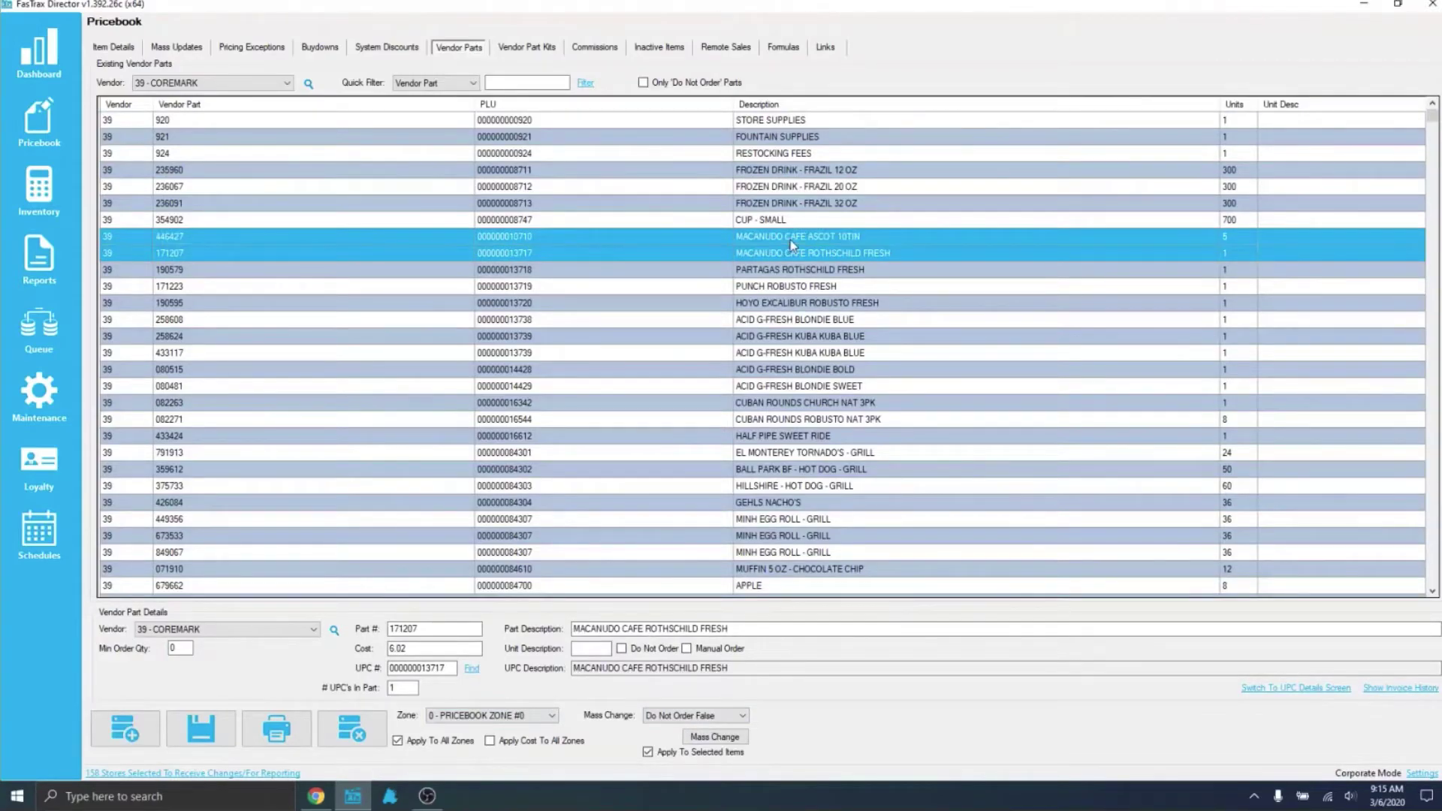
left_click(429, 743)
left_click(702, 716)
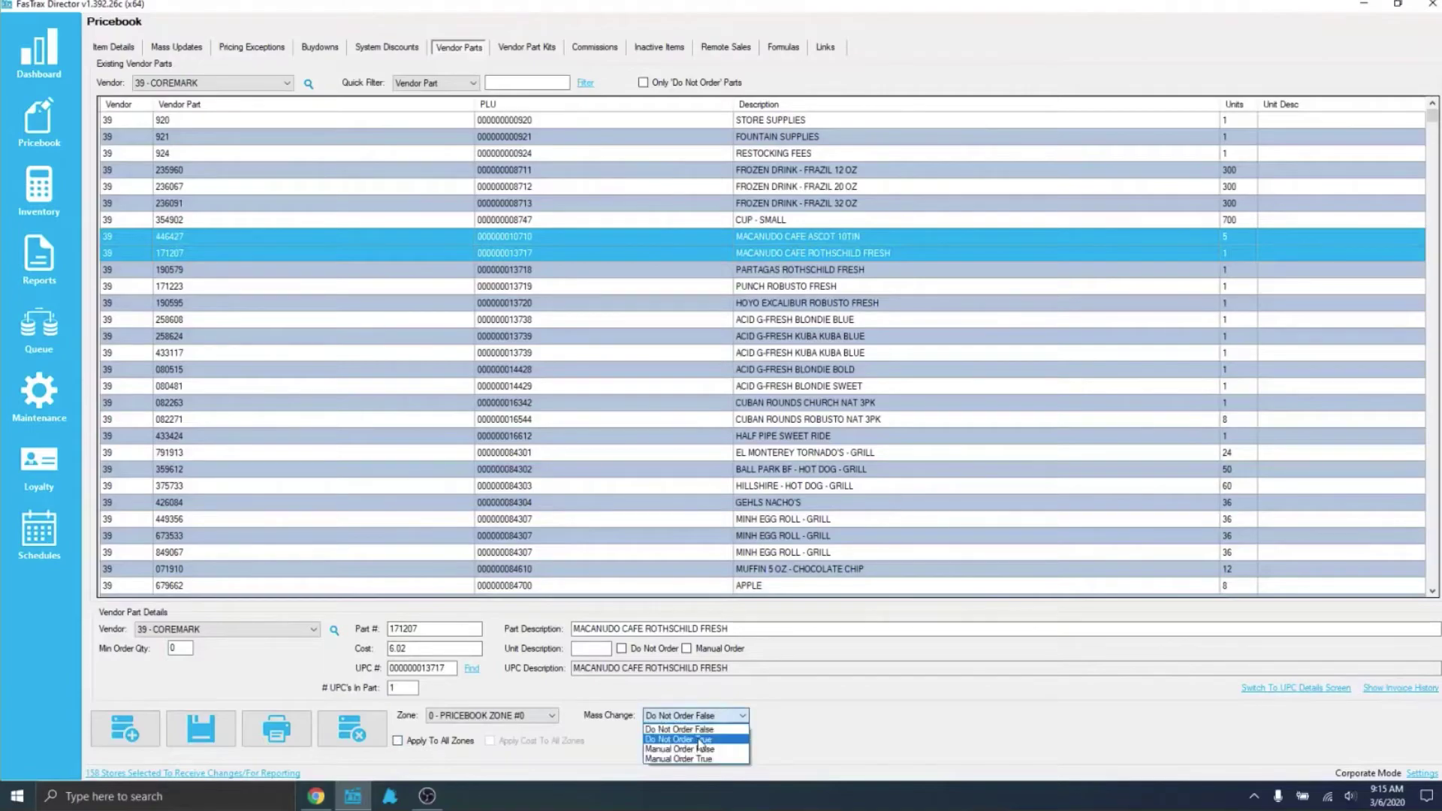
left_click(699, 740)
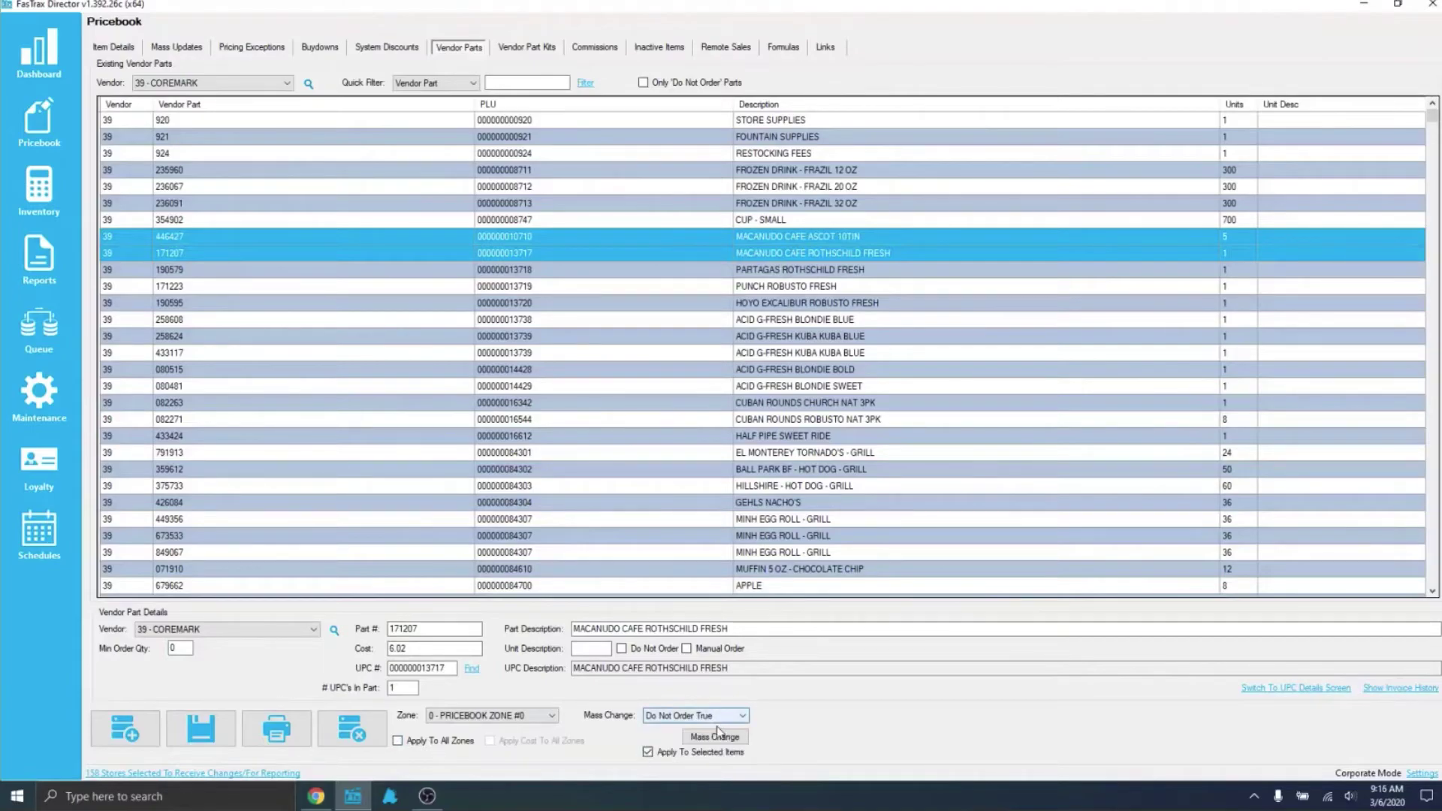
left_click(715, 737)
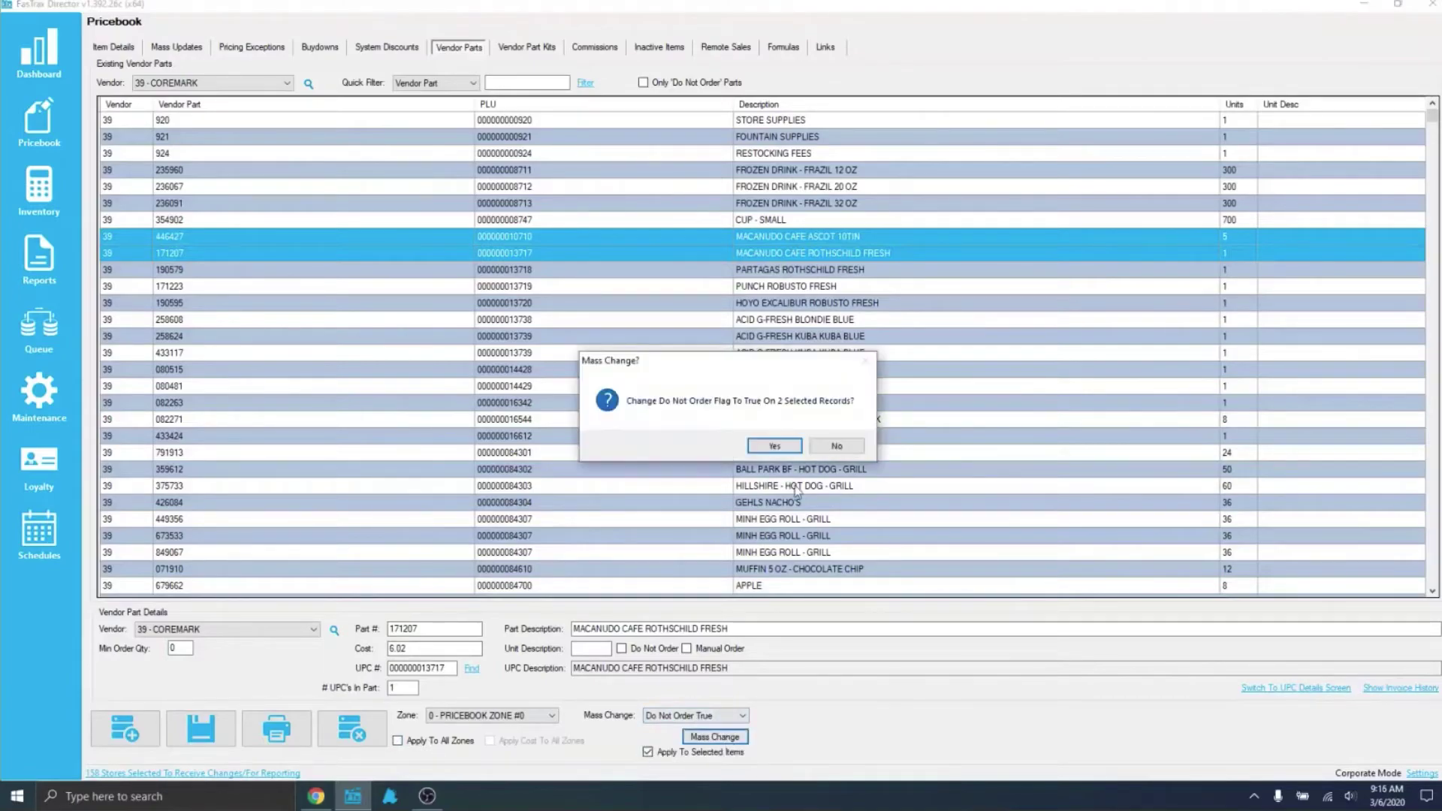
left_click(777, 448)
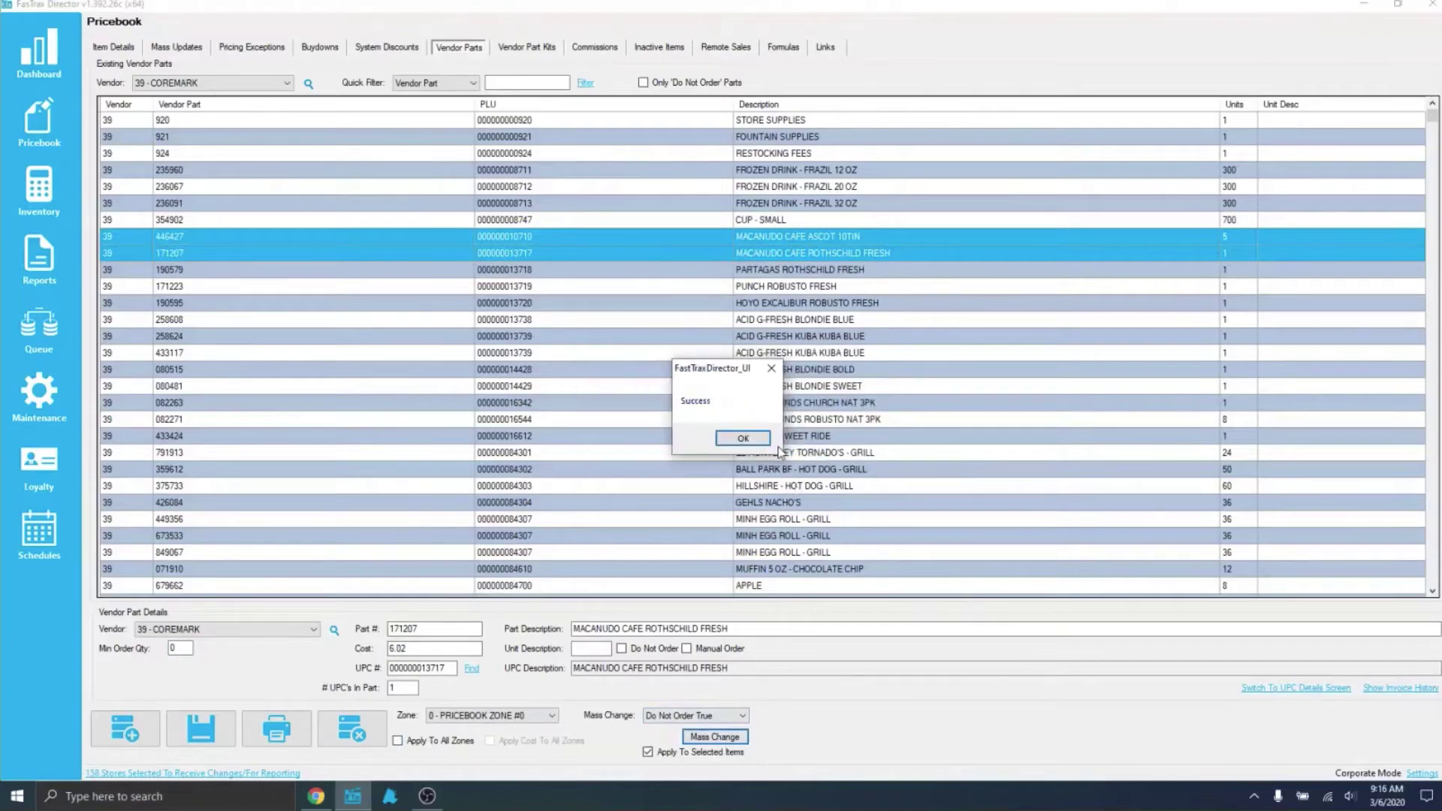
left_click(741, 439)
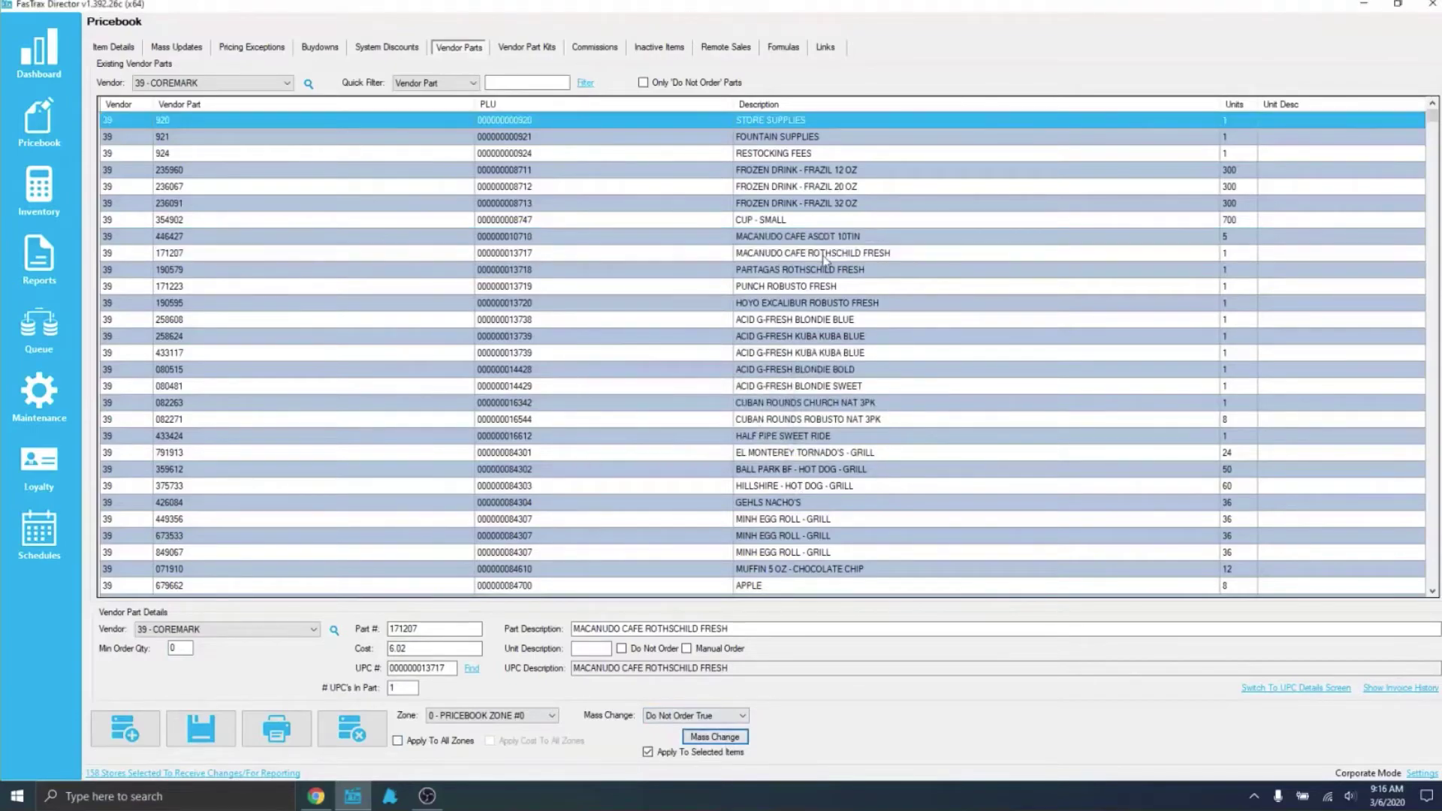
Check the Do Not Order flag of both MACANUDO CAFE parts in PRICEBOOK ZONE #0 and in PRICEBOOK ZONE #1
left_click(789, 237)
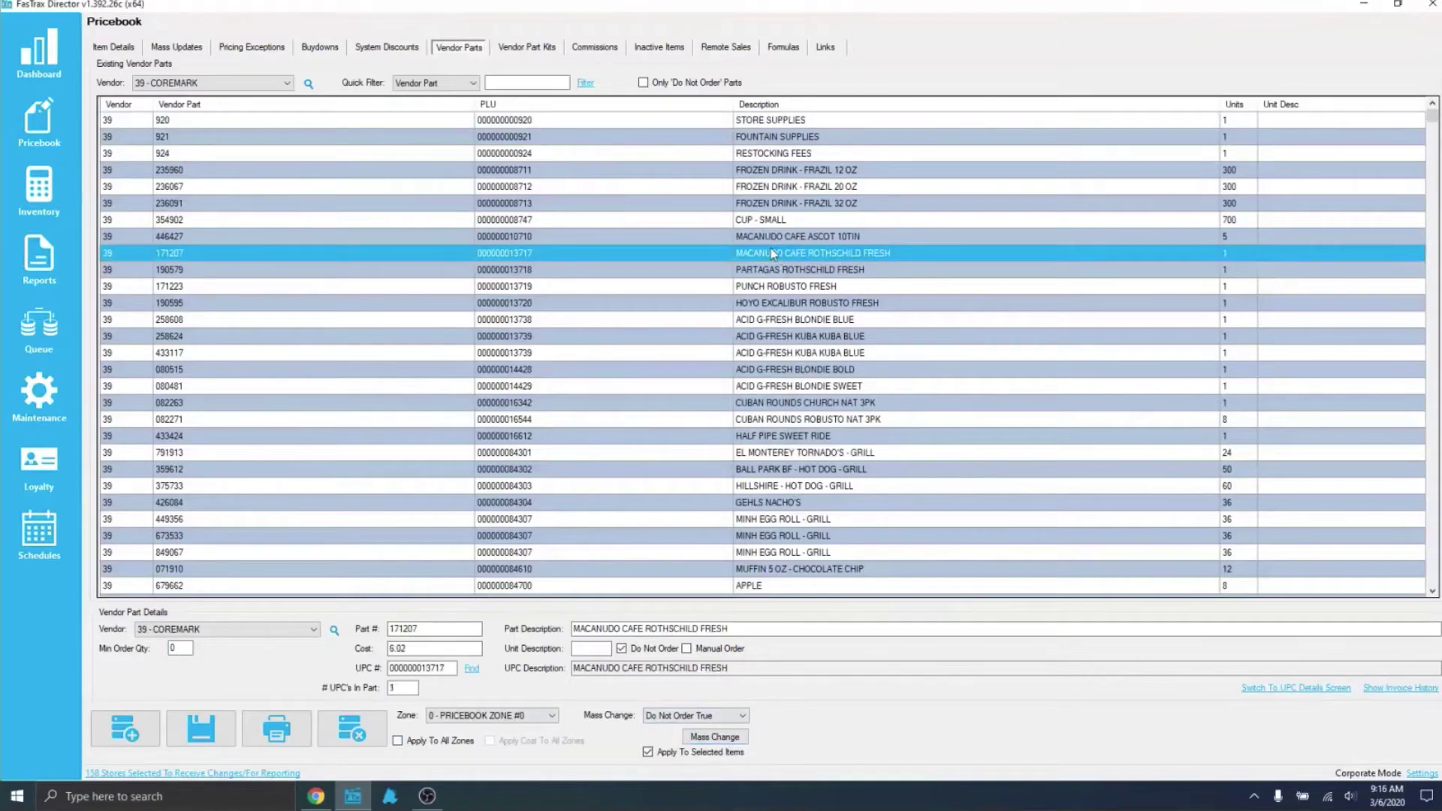
left_click(762, 253)
left_click(755, 237)
left_click(751, 255)
left_click(551, 715)
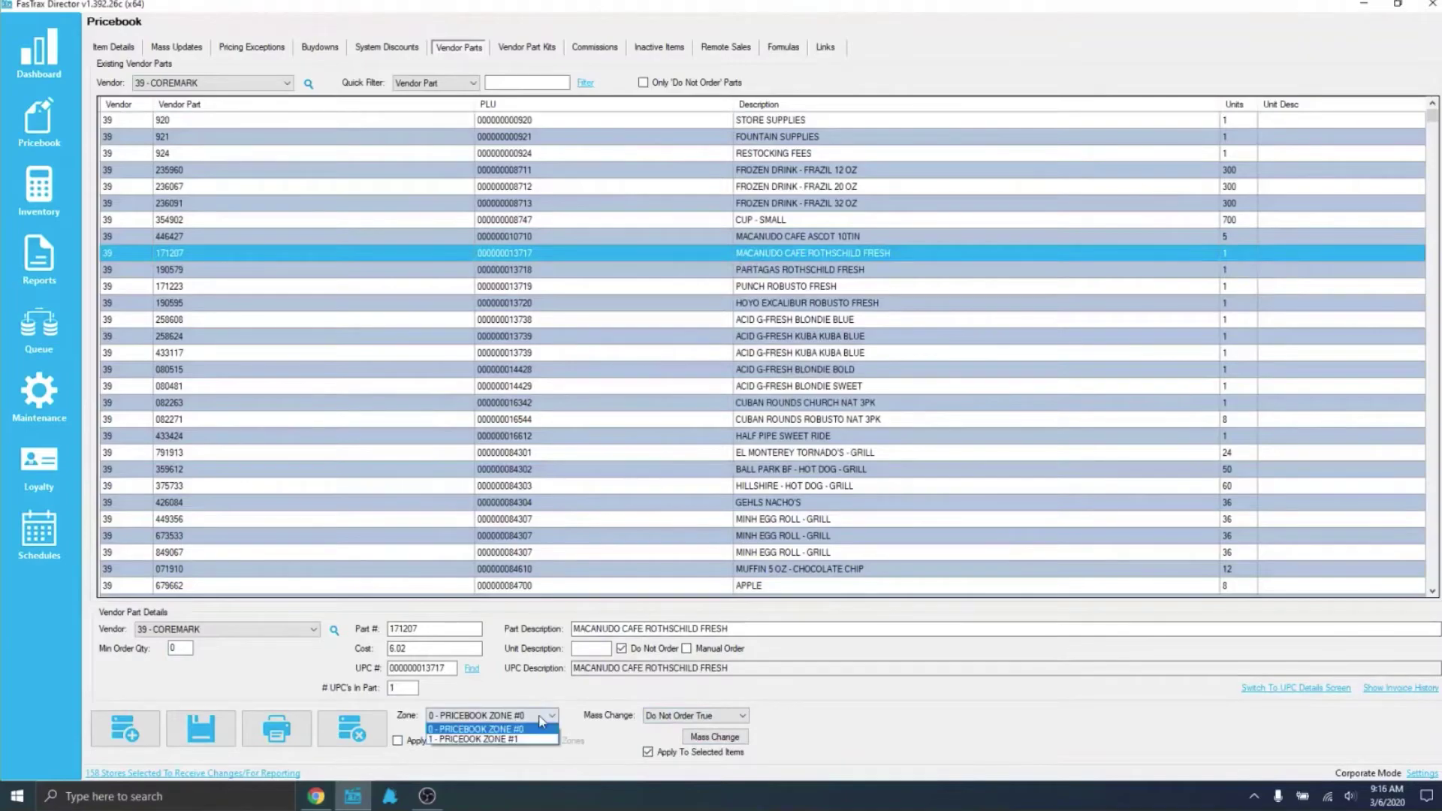
left_click(481, 742)
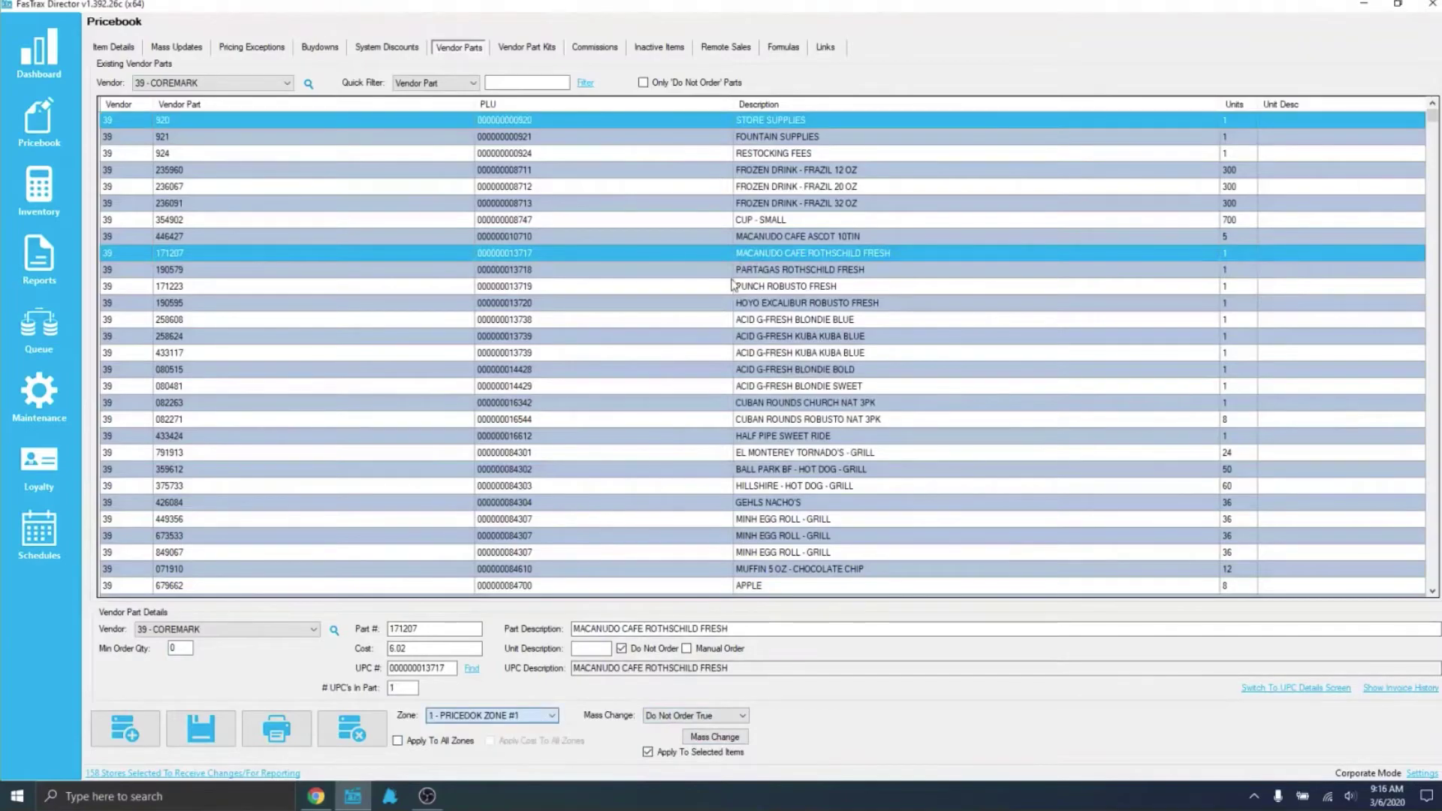
left_click(774, 236)
left_click(770, 254)
left_click(773, 235)
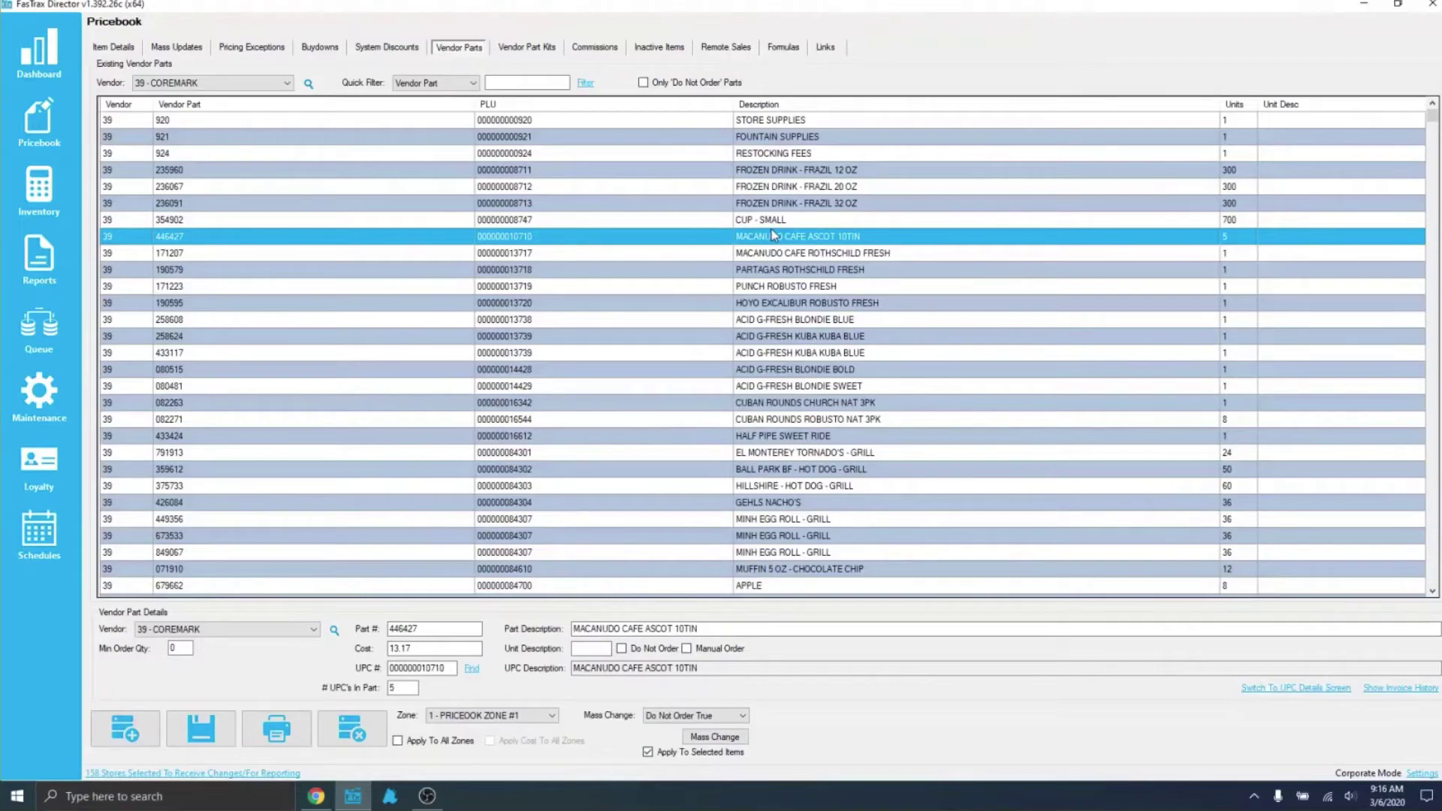
Try the Apply To All Zones option with the Do Not Order True mass change, and turn Apply To All Zones off again
left_click(428, 744)
left_click(658, 719)
left_click(676, 739)
left_click(437, 741)
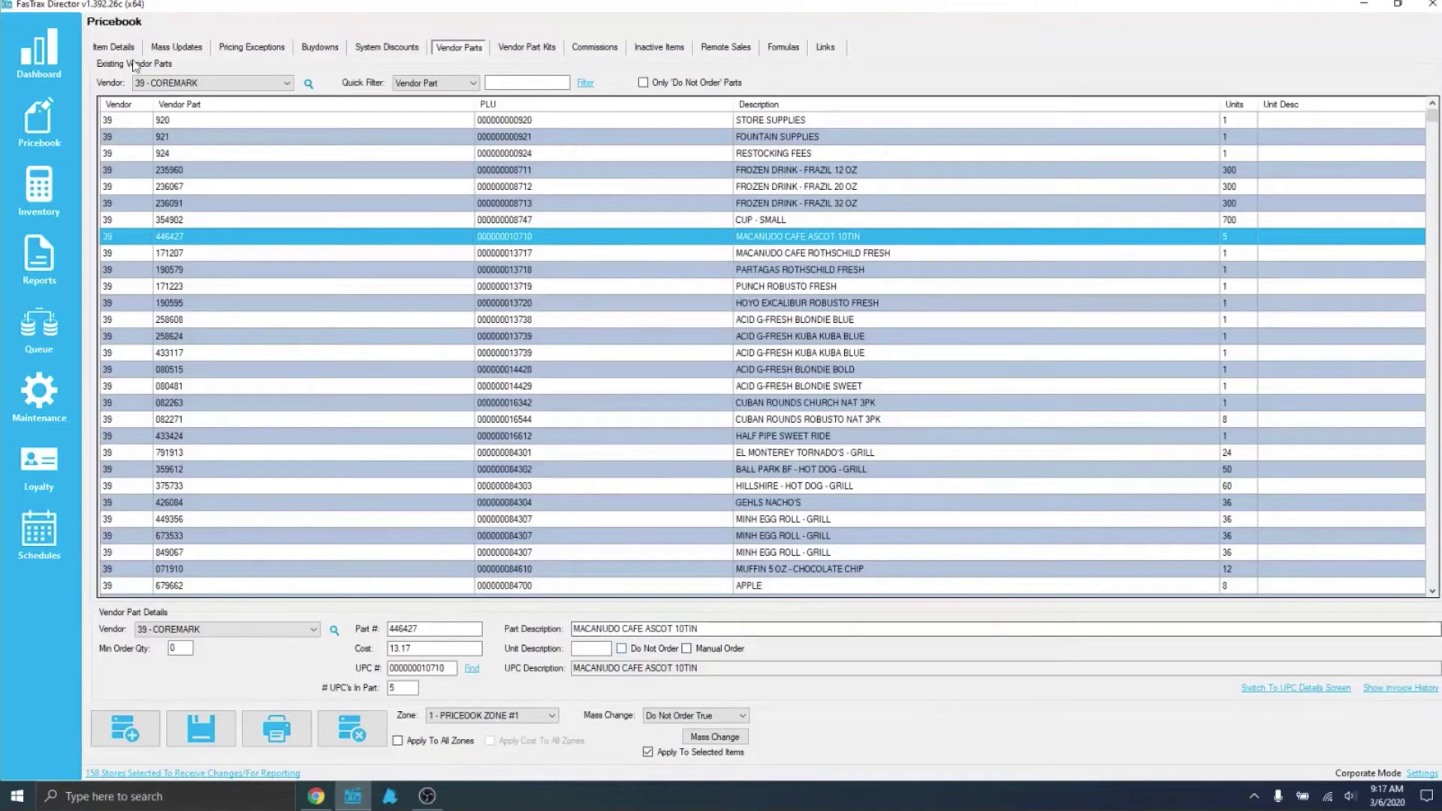
Filter the mass updates item list to only the items from CAMEL REGULAR SP N-F through CAMEL BLUE BX
left_click(178, 48)
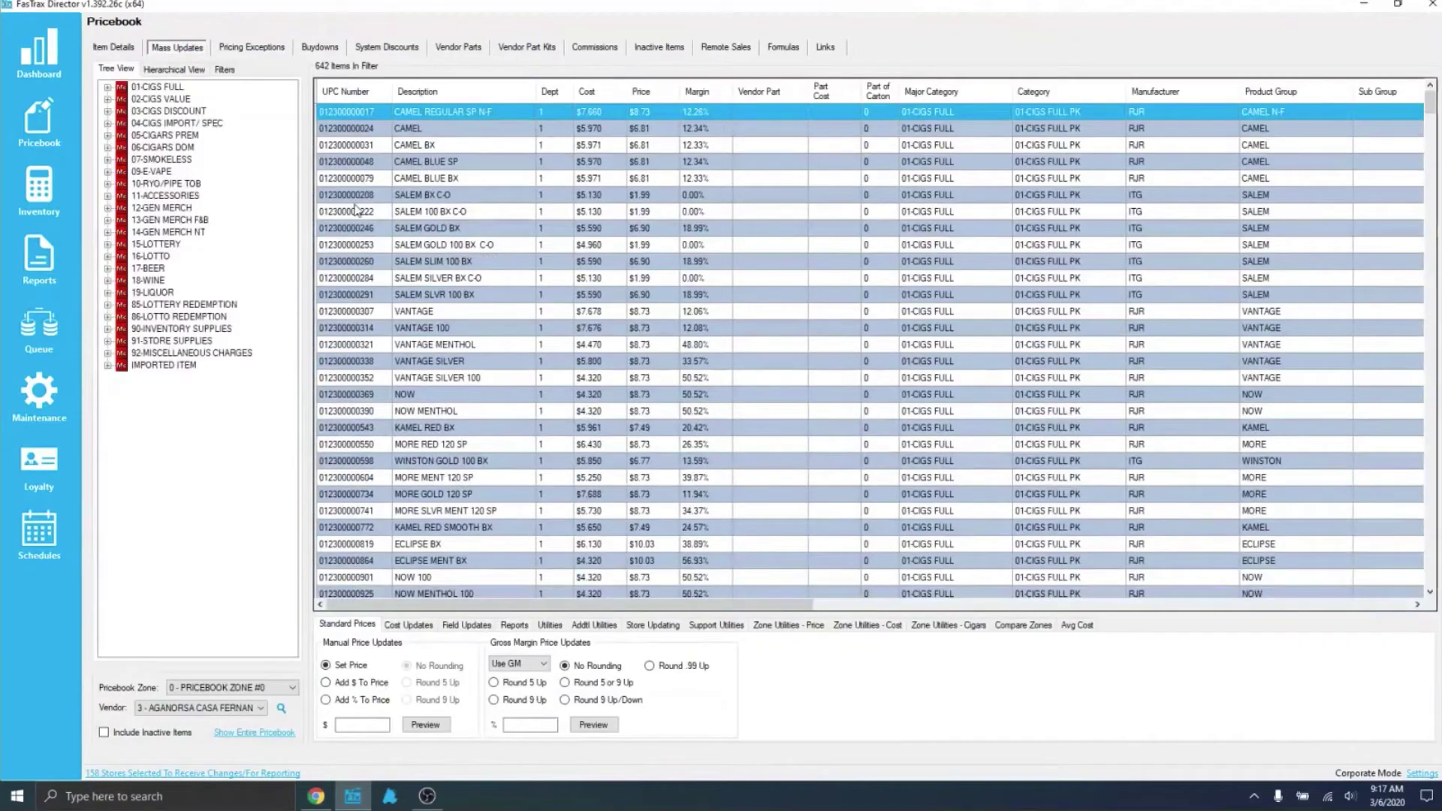
left_click(353, 180, "shift")
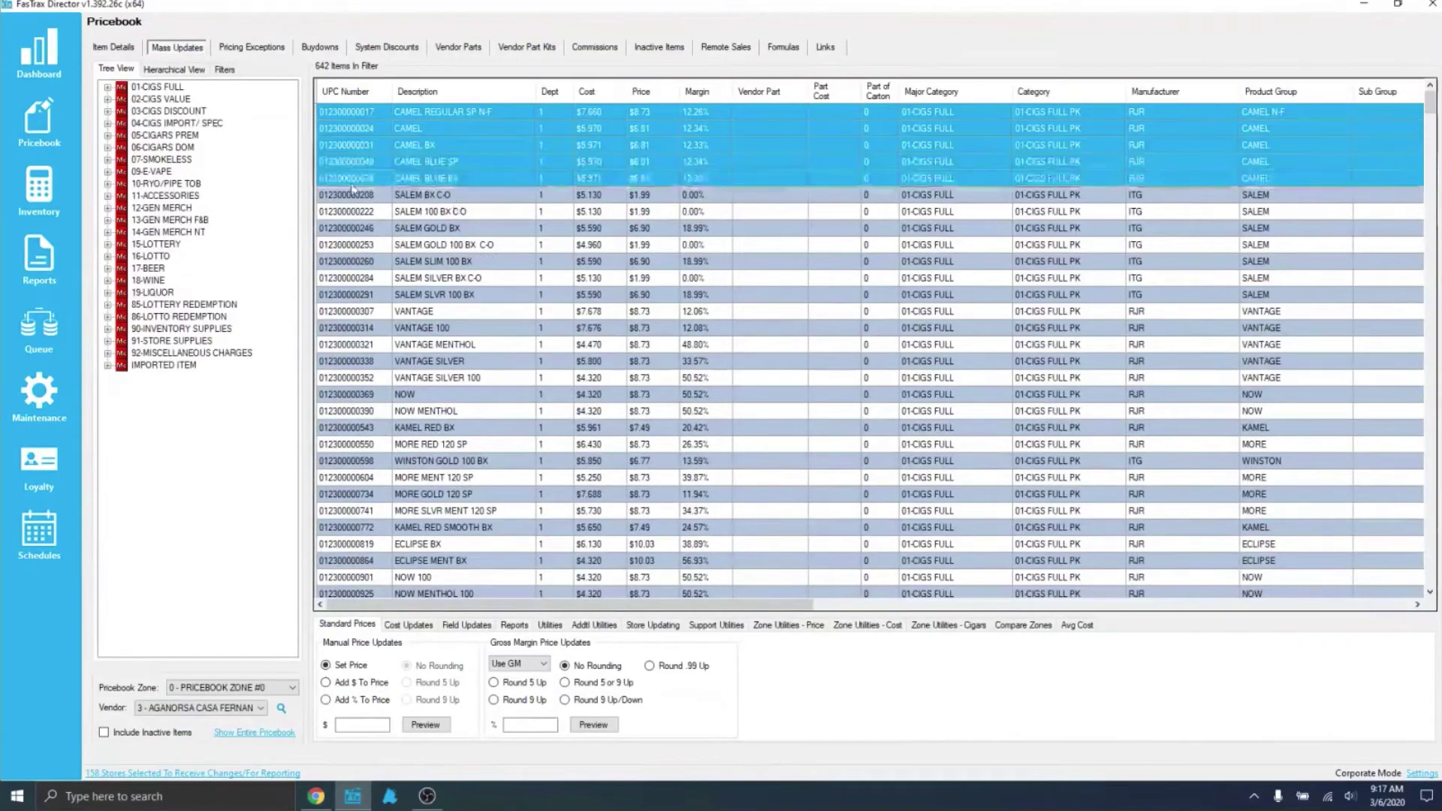
right_click(359, 147)
left_click(435, 195)
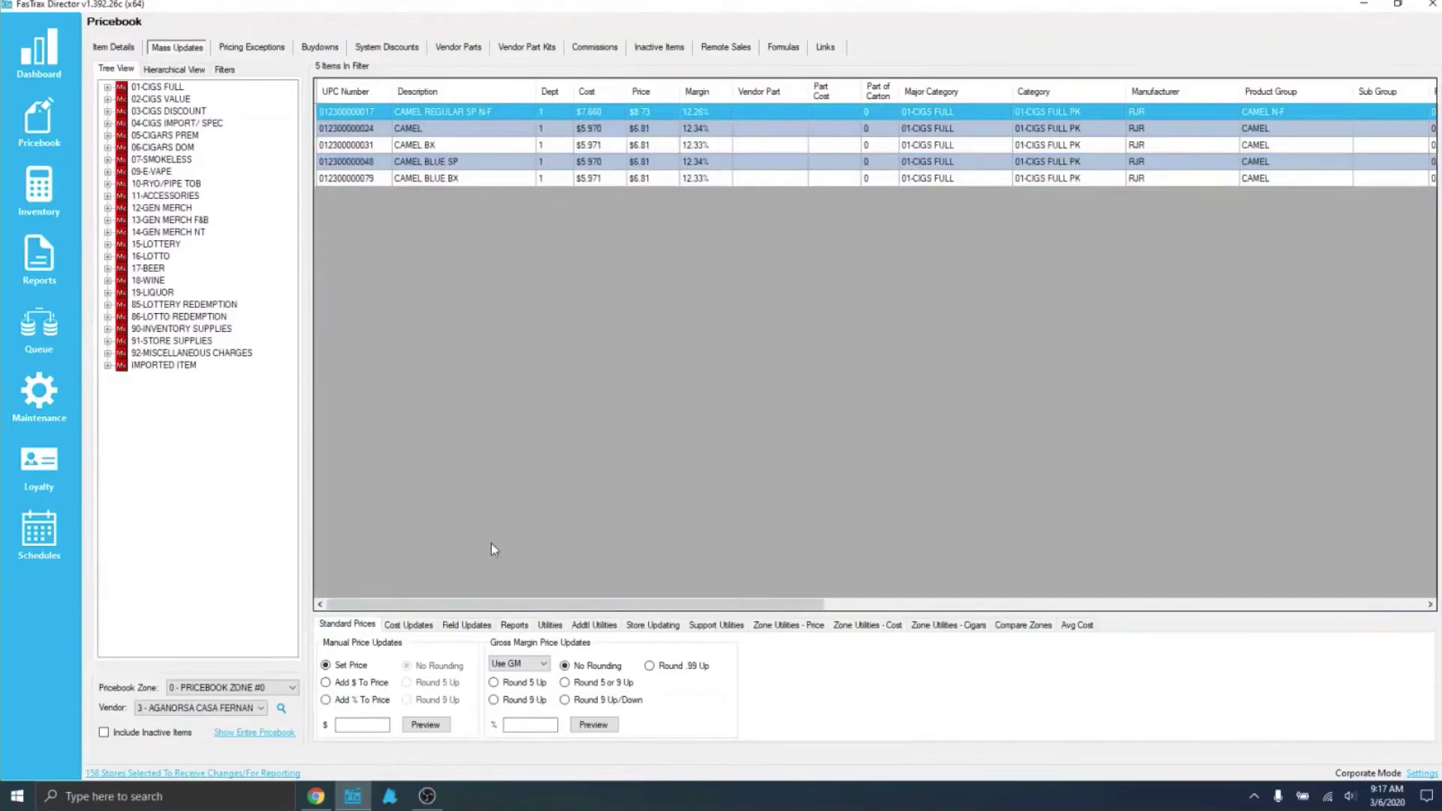
Add vendor parts for vendor 3 - AGANORSA CASA FERNANDEZ to the filtered Camel items, and check CAMEL REGULAR SP N-F's vendor part information
left_click(549, 624)
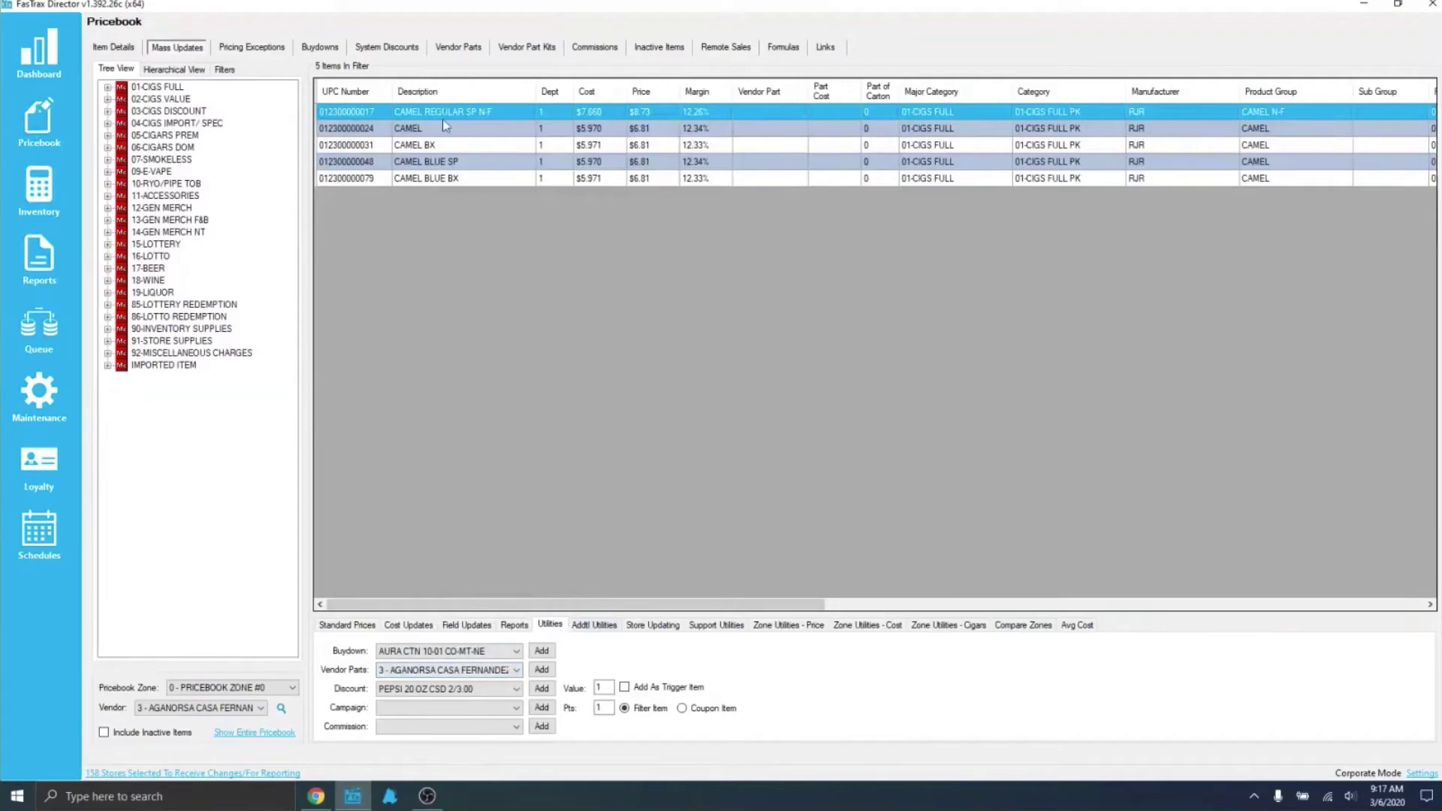
left_click(472, 673)
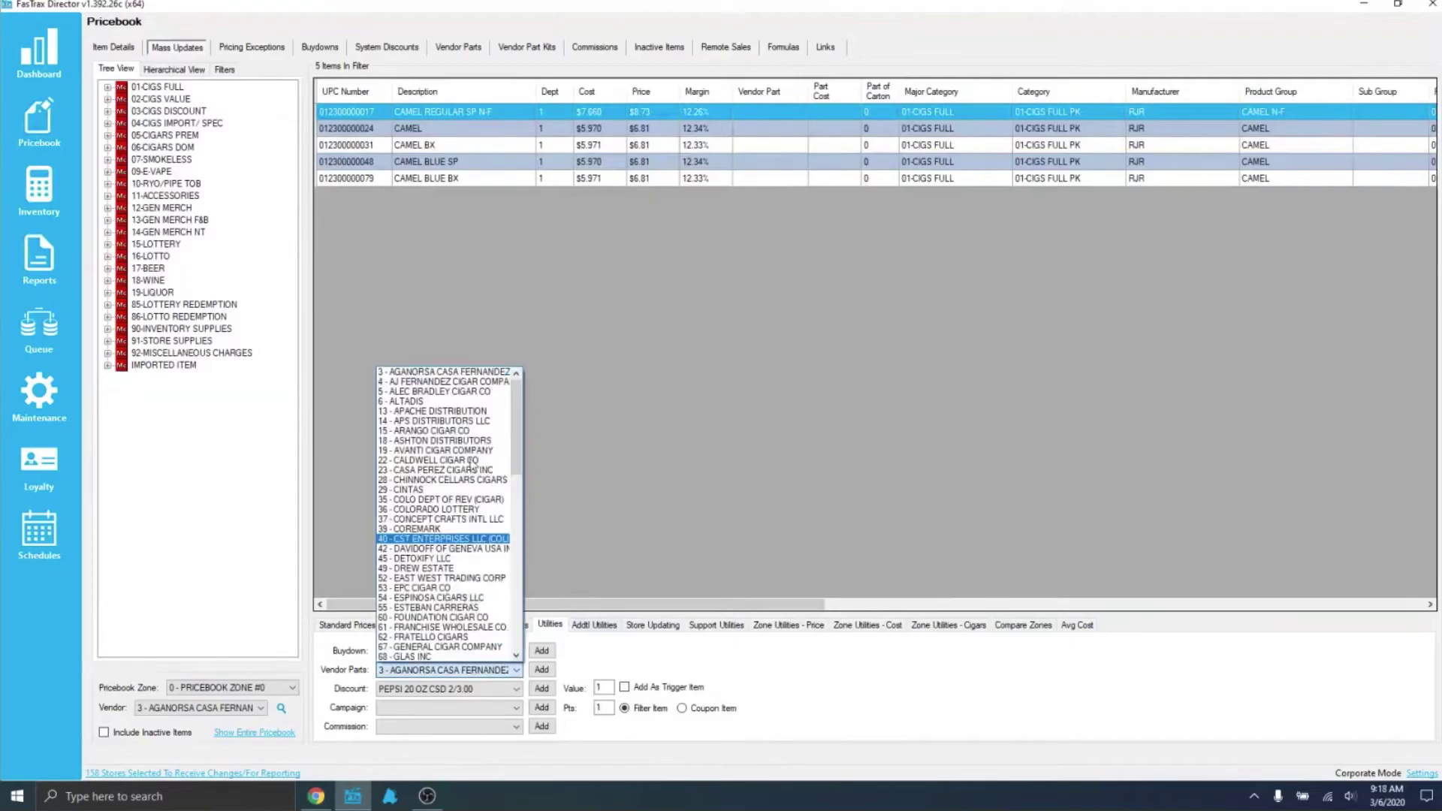
left_click(442, 371)
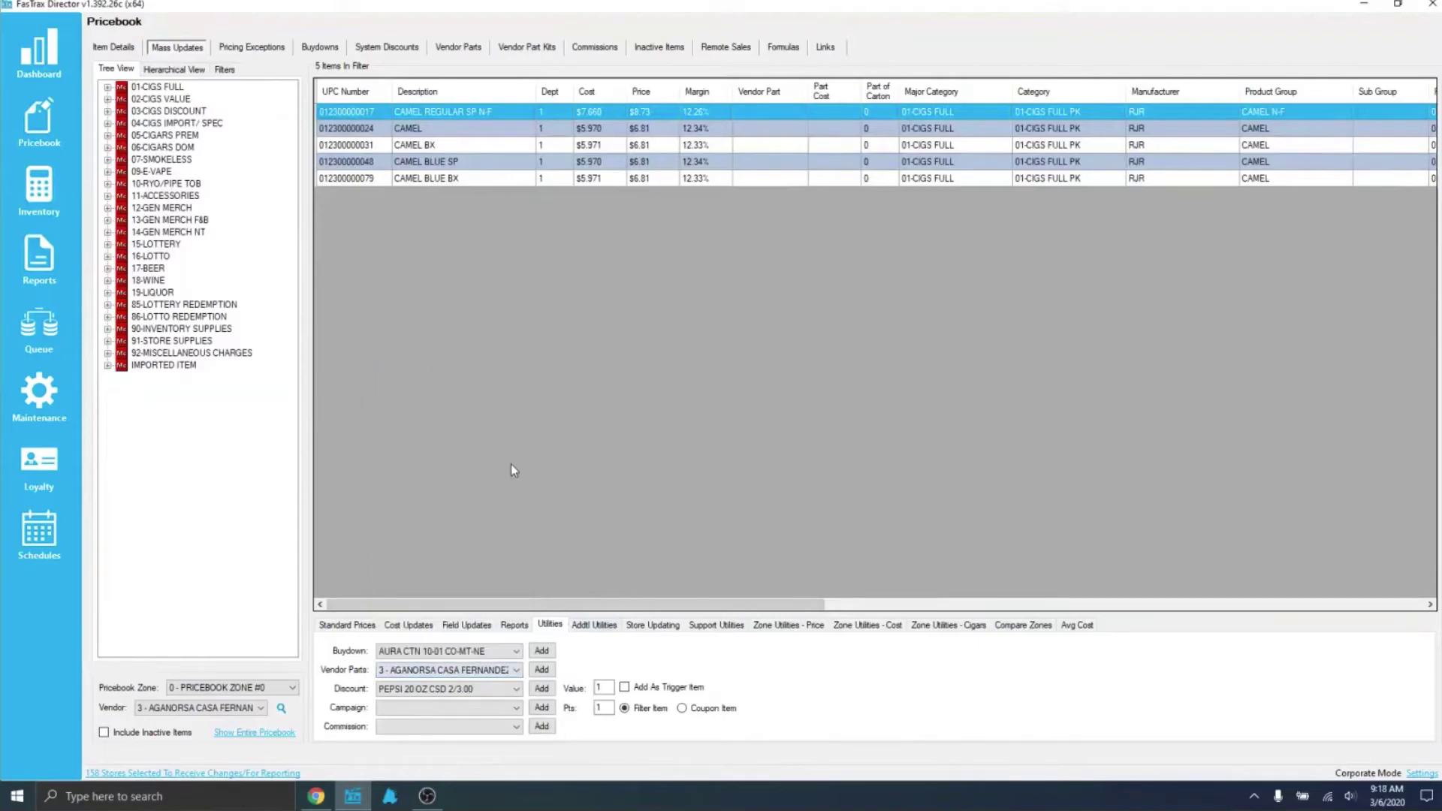
left_click(542, 670)
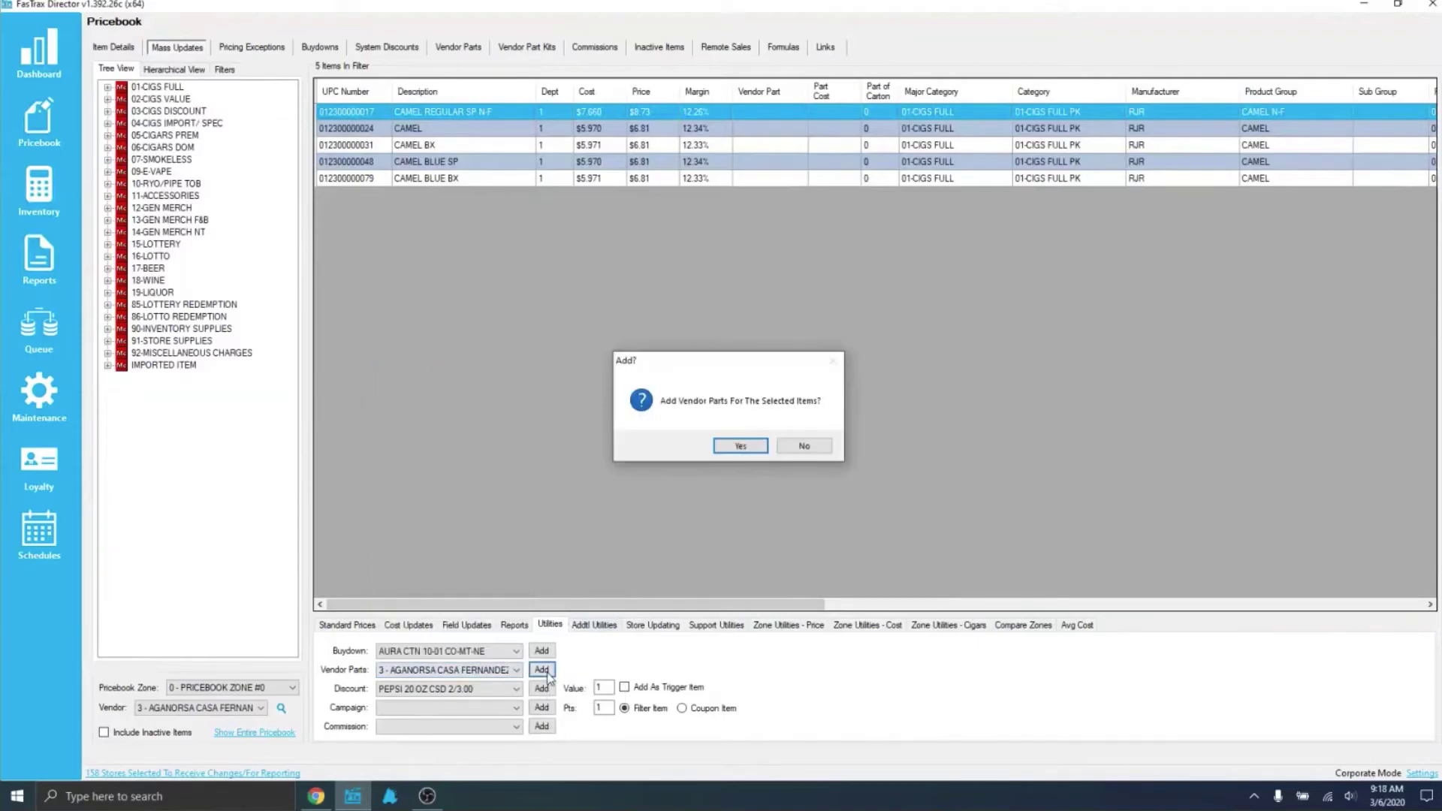
left_click(752, 450)
left_click(745, 443)
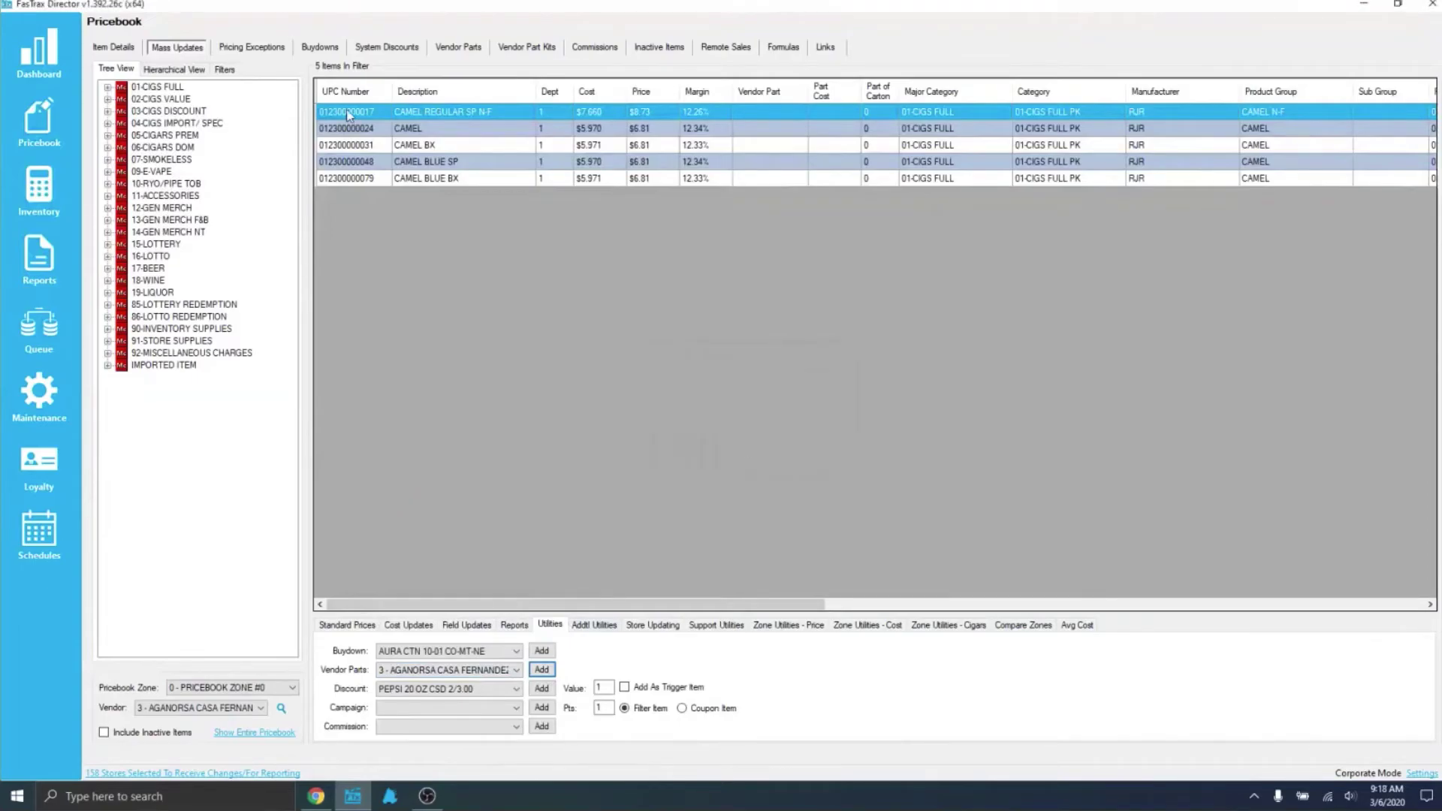
double_click(348, 113)
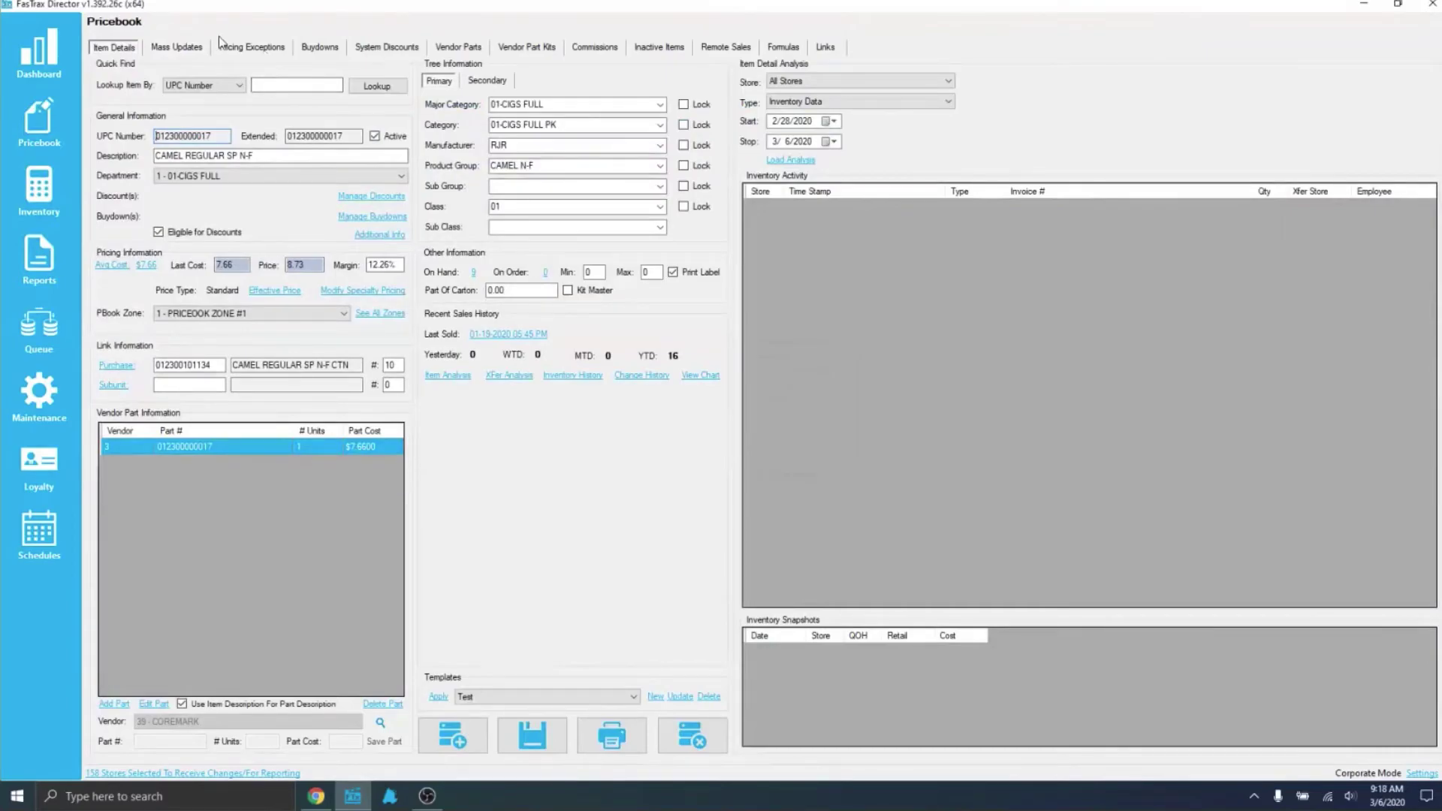
left_click(154, 48)
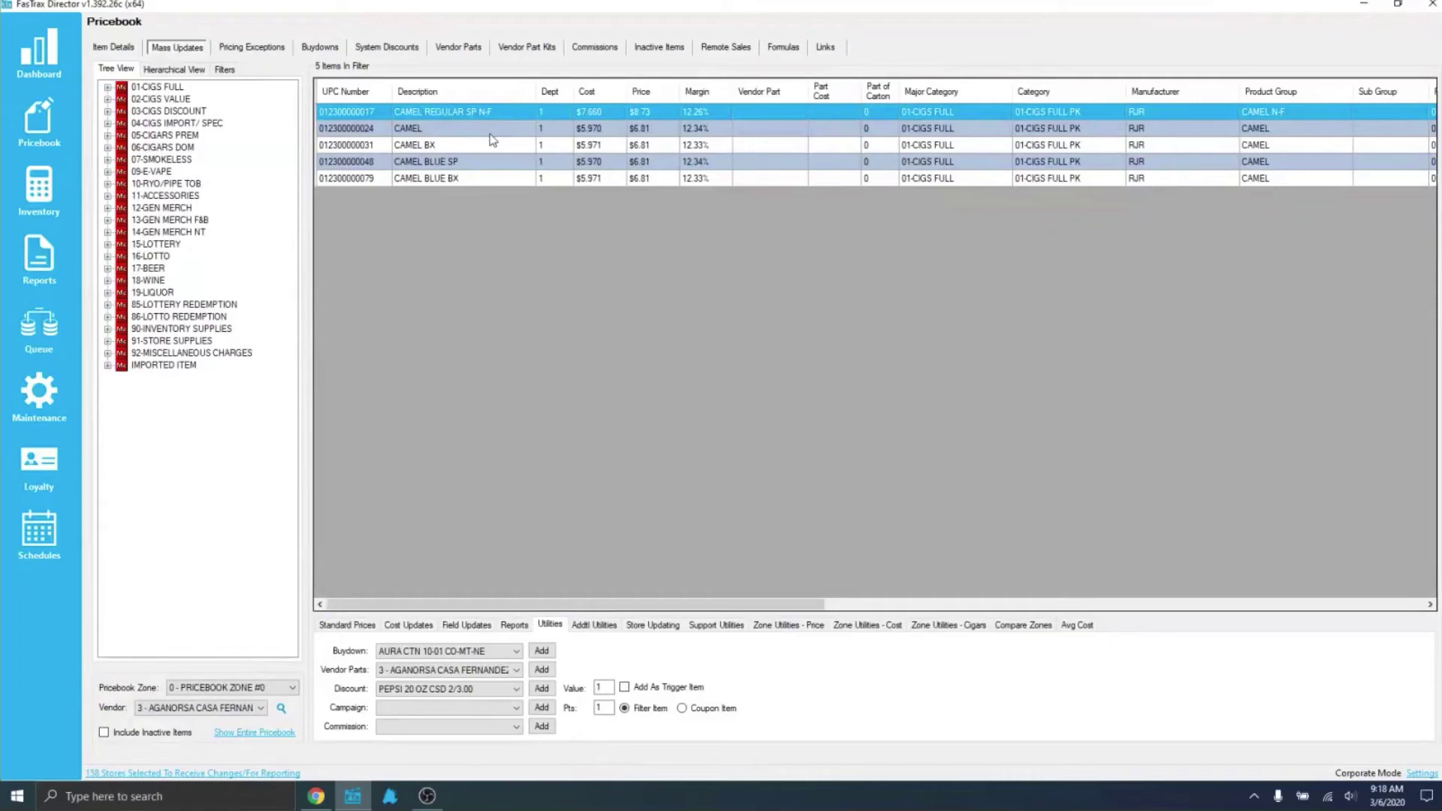
Glance at the vendor part kits and try viewing the FROZEN DRINK - FRAZIL 12 OZ part among the vendor parts
left_click(529, 60)
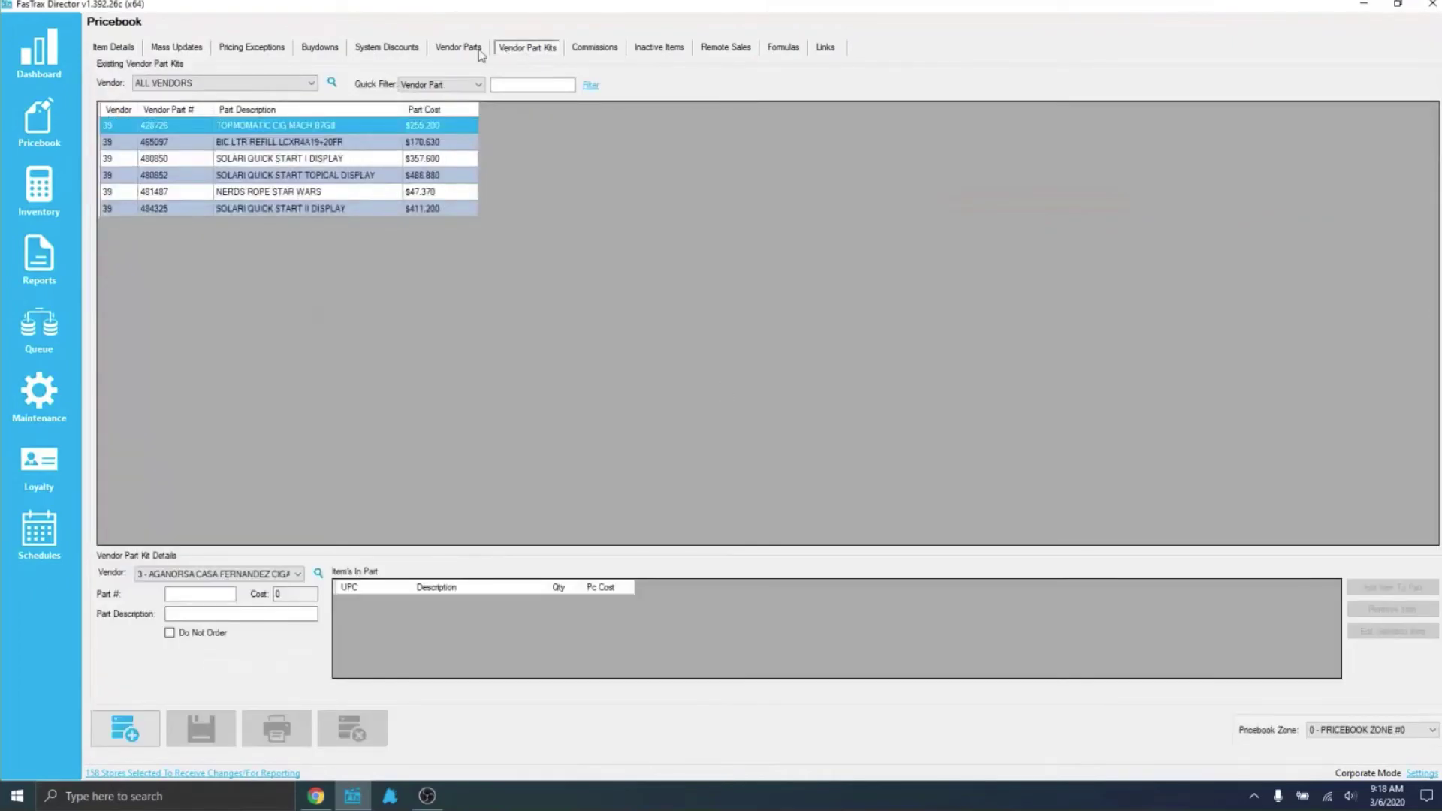
left_click(479, 53)
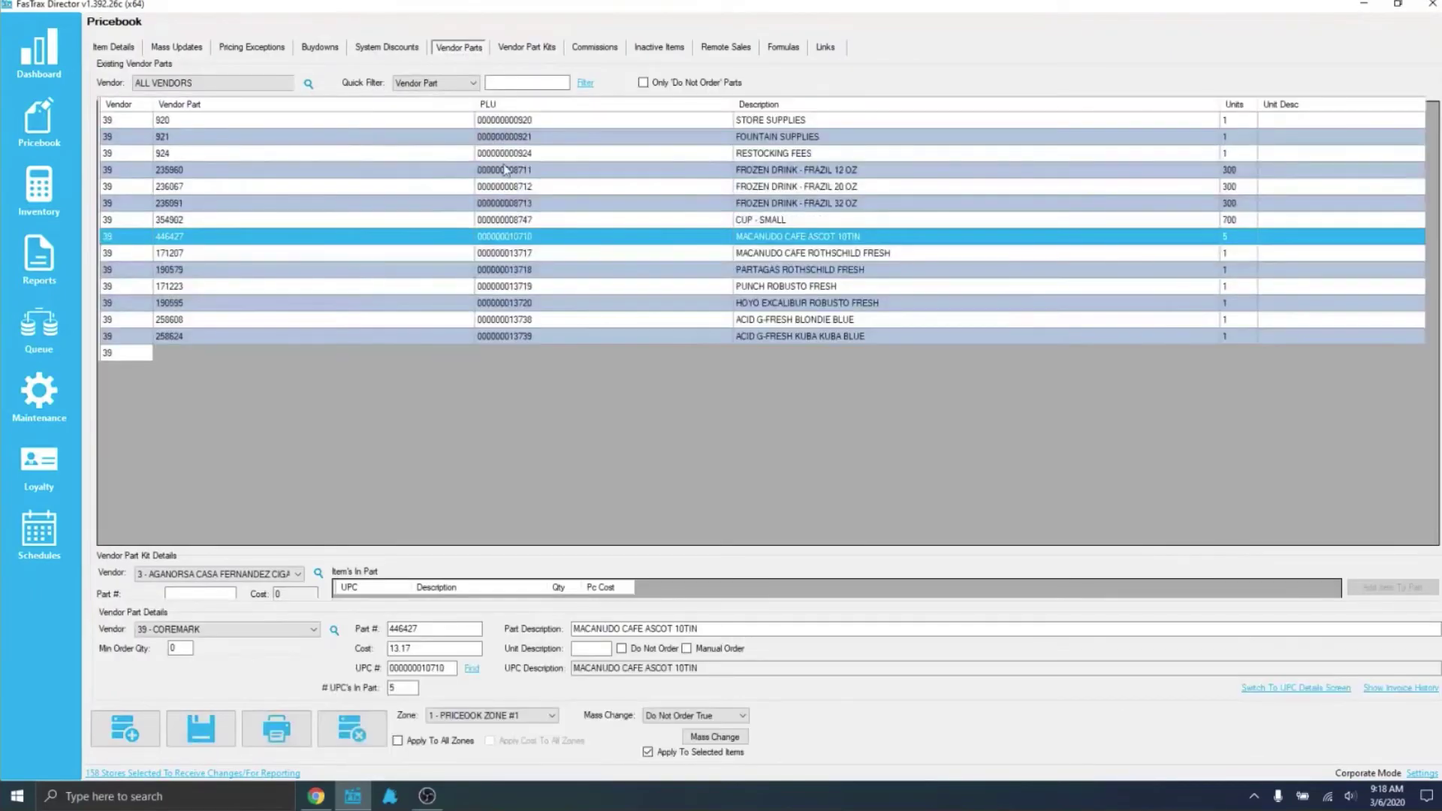
left_click(506, 170)
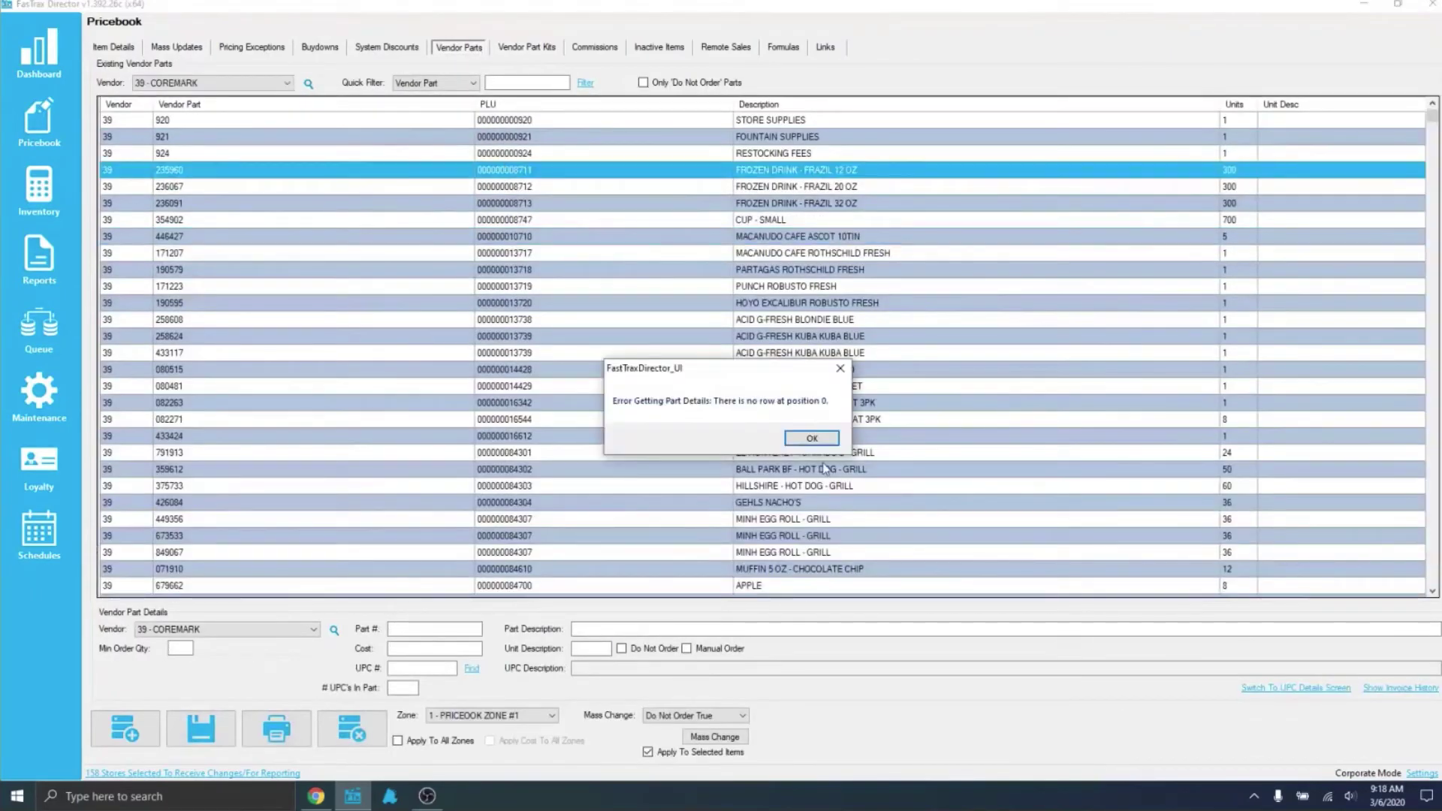
left_click(812, 438)
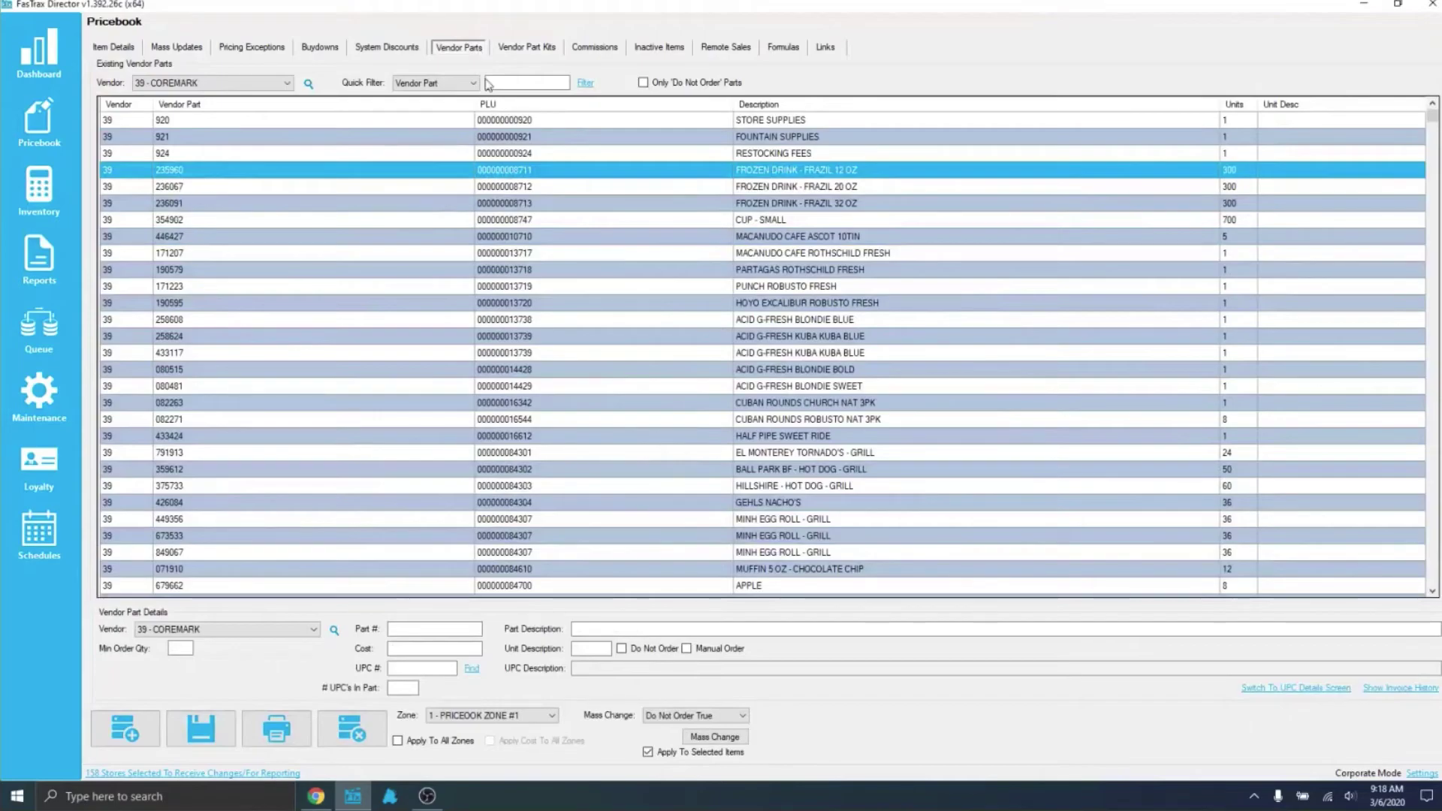
Examine the NERDS ROPE STAR WARS vendor part kit, including its part number and the items in the kit
left_click(529, 47)
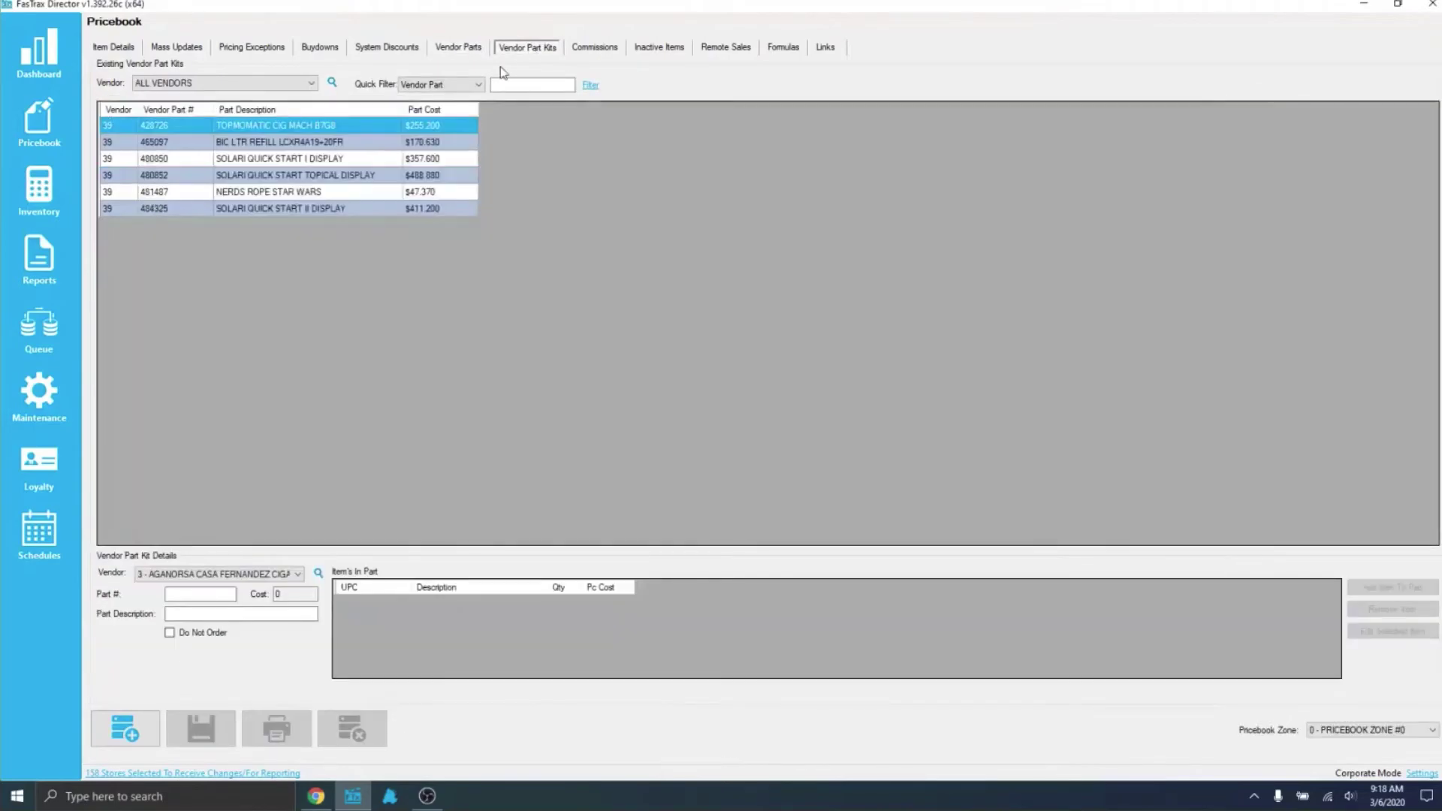
left_click(161, 193)
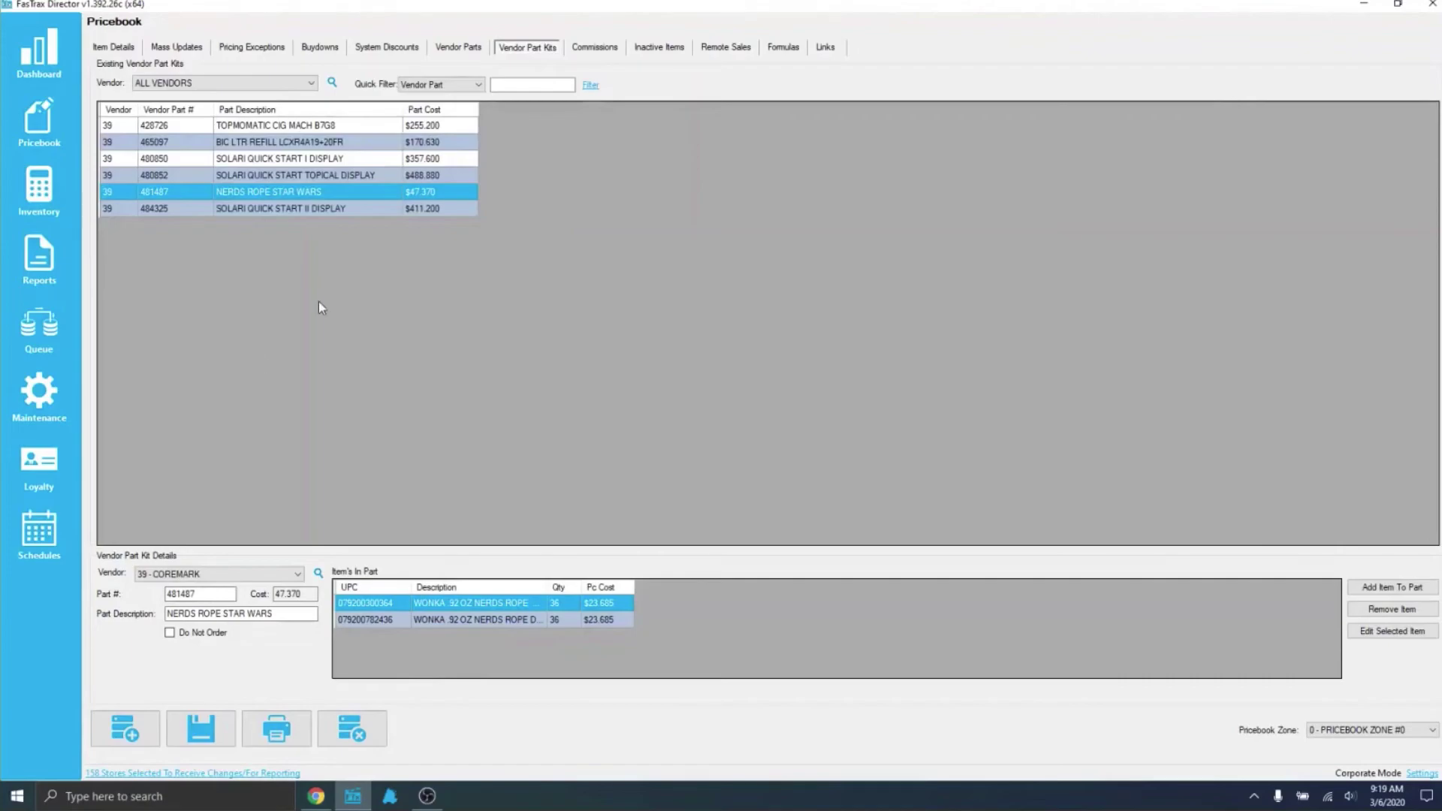
left_click(380, 622)
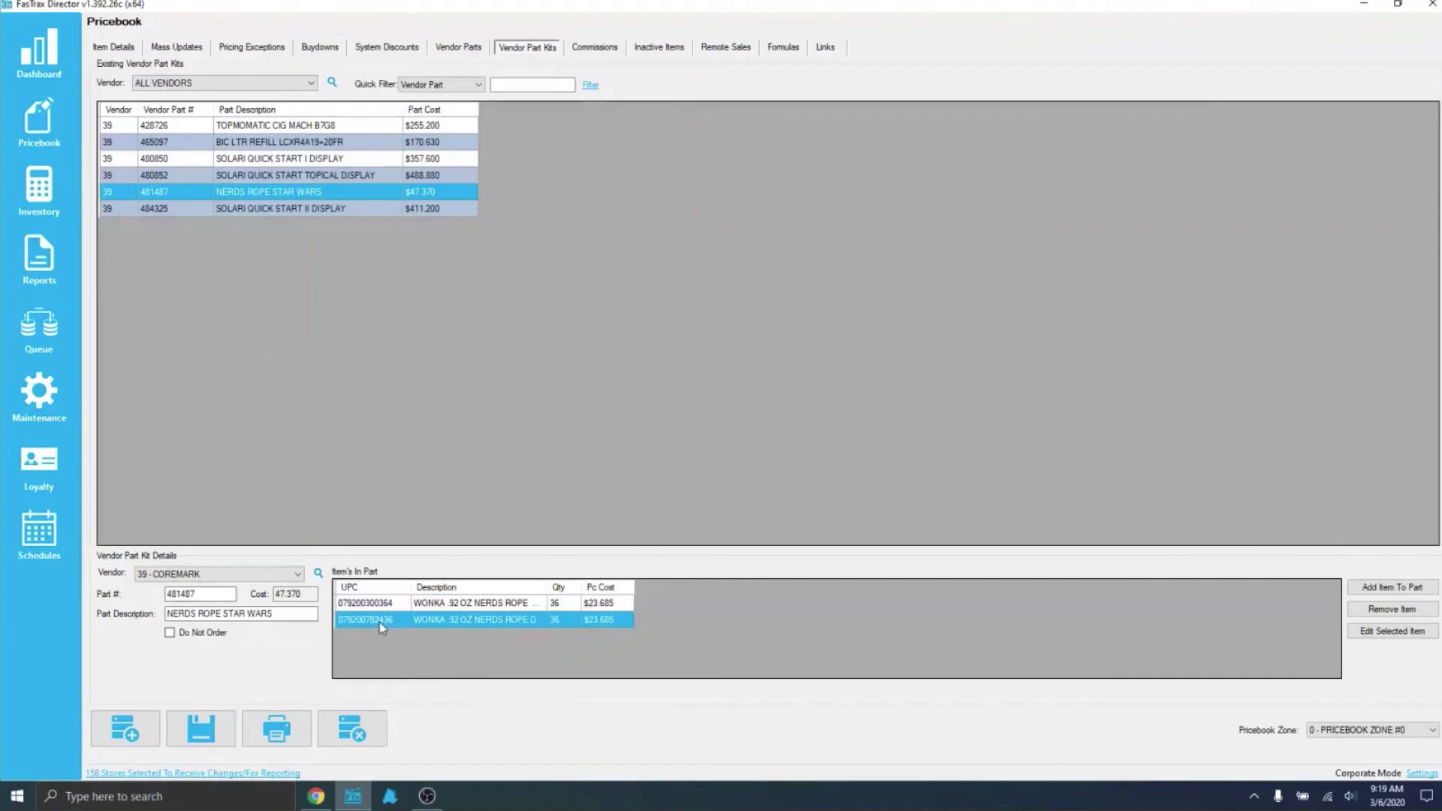
left_click_drag(199, 595, 164, 595)
left_click(380, 609)
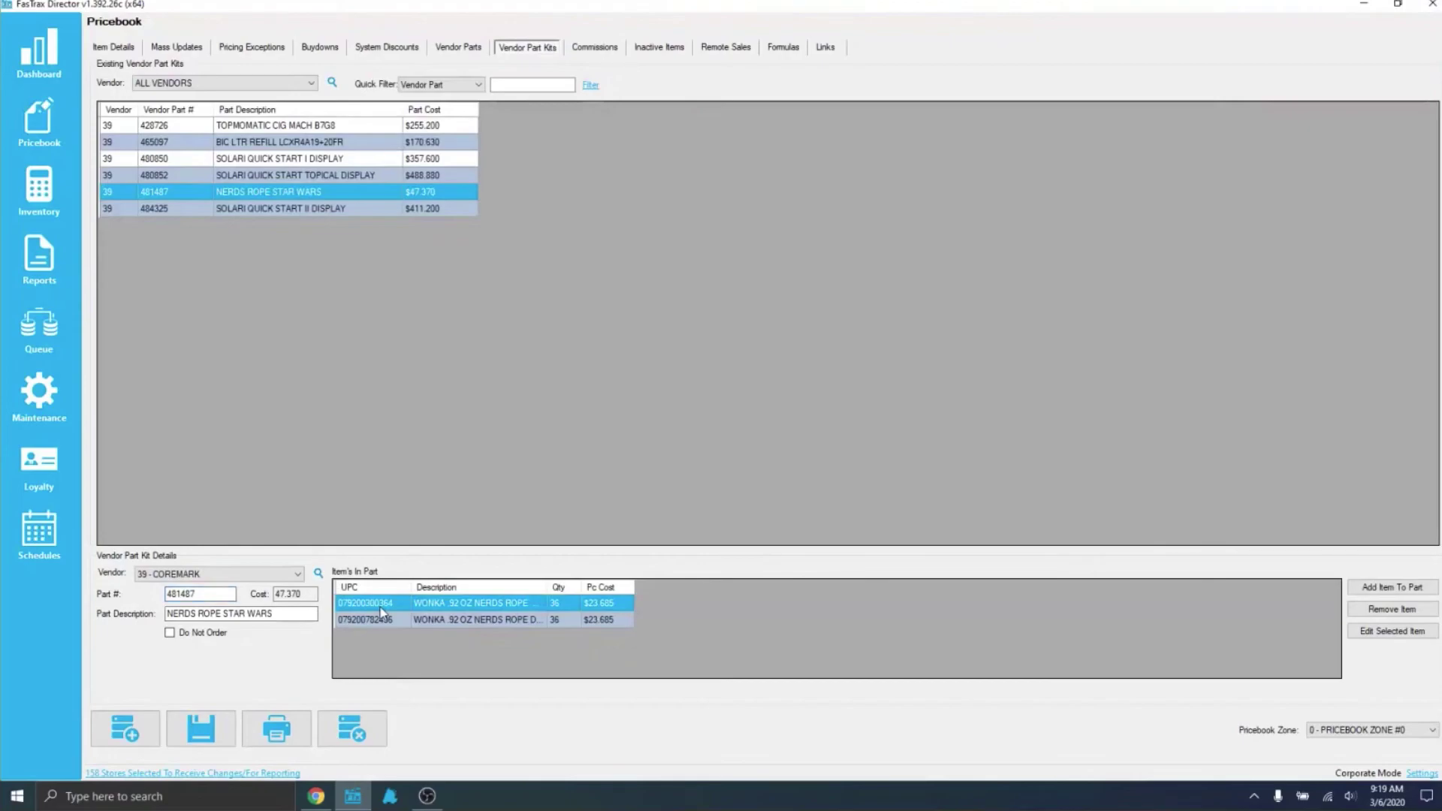
Compare the UPCs, descriptions and piece costs of the two WONKA NERDS ROPE items in the kit
left_click(366, 617)
left_click(376, 609)
left_click(508, 620)
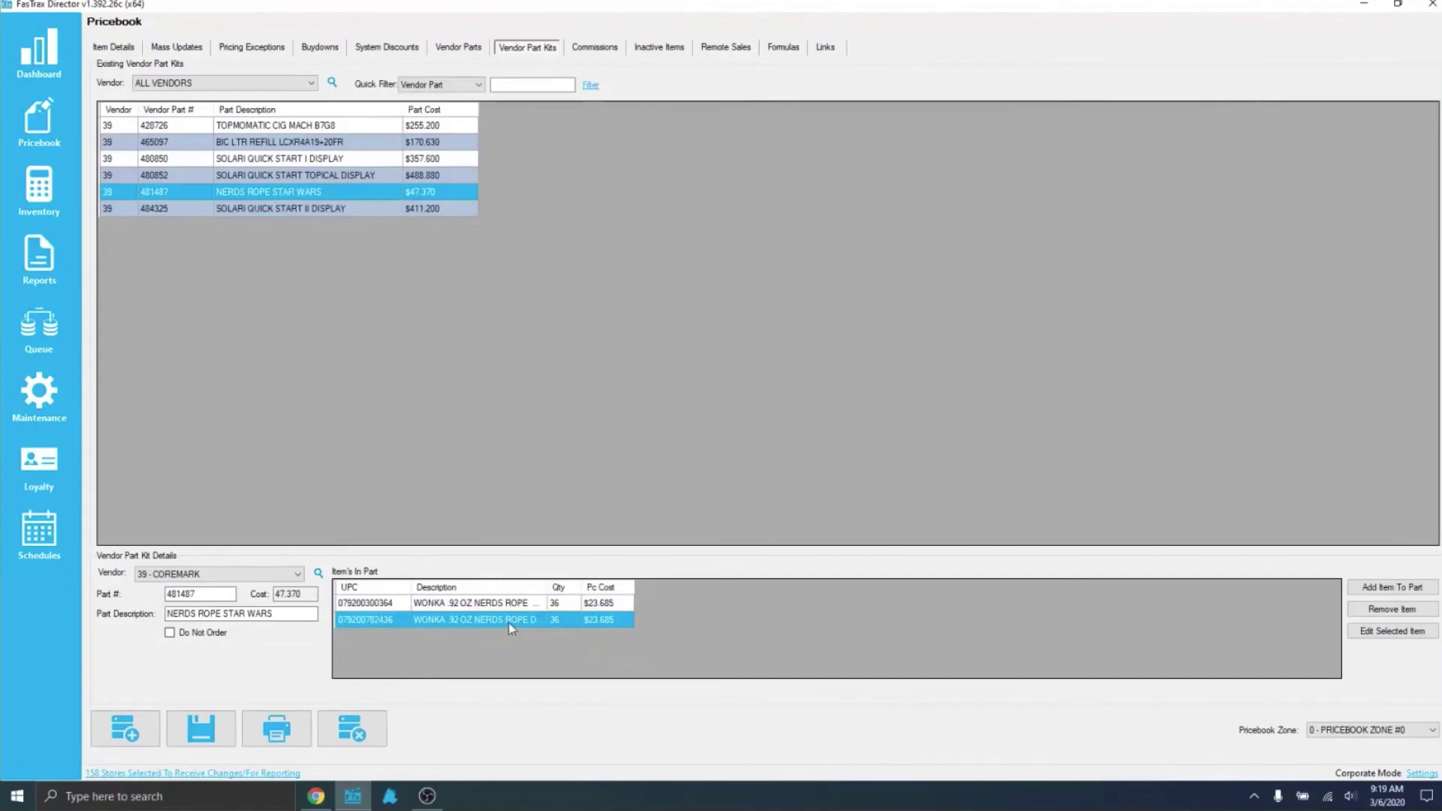
left_click(597, 605)
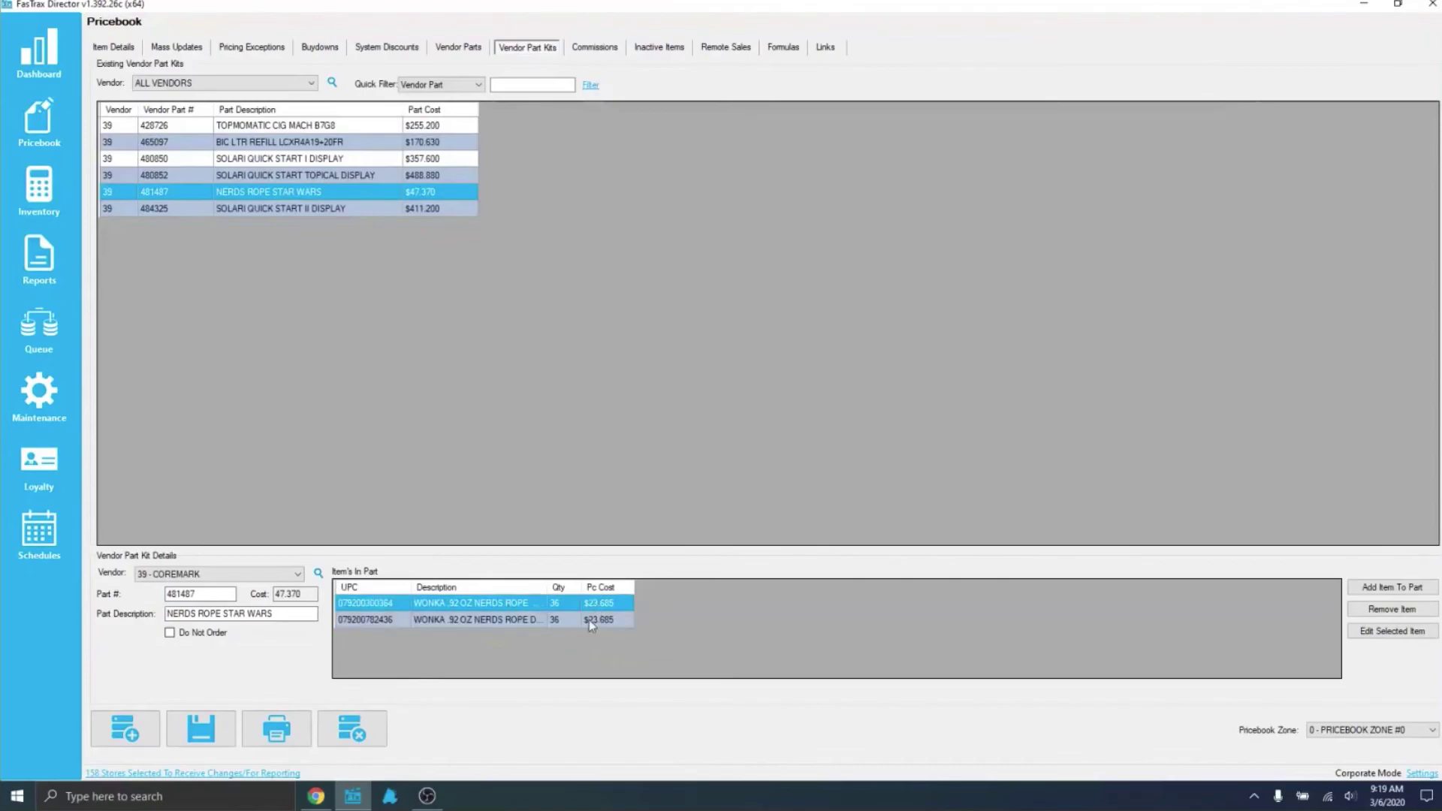
left_click(589, 620)
left_click(591, 610)
left_click(493, 617)
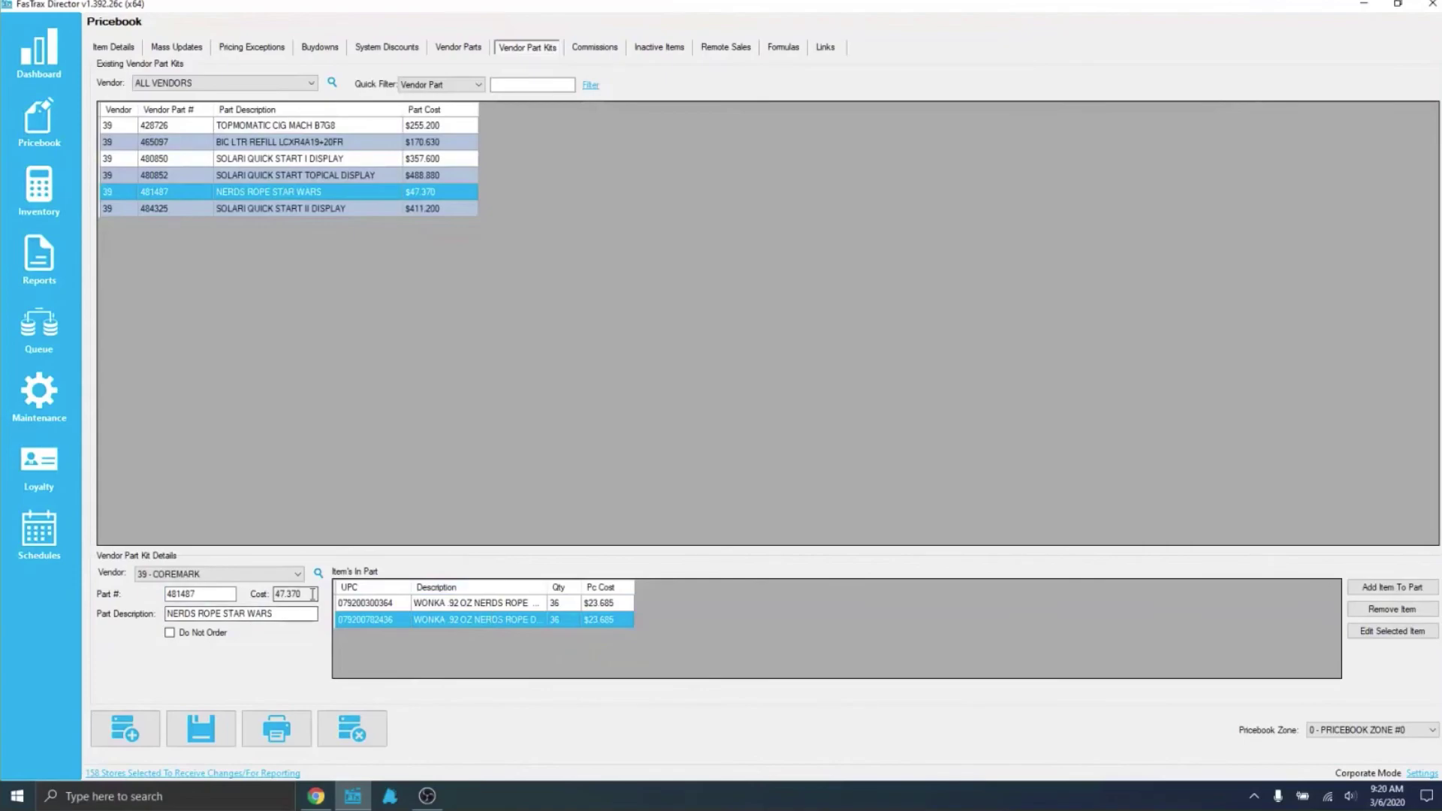
Check the NERDS ROPE STAR WARS kit's overall cost against the piece costs of its two items
left_click_drag(302, 594, 272, 594)
left_click(605, 604)
left_click(602, 620)
left_click(605, 608)
left_click(604, 624)
left_click_drag(313, 594, 256, 594)
Switch to Chrome, open the FTX Lifeline page on the FasTrax site, and follow its product support options to the webinars page
left_click(317, 797)
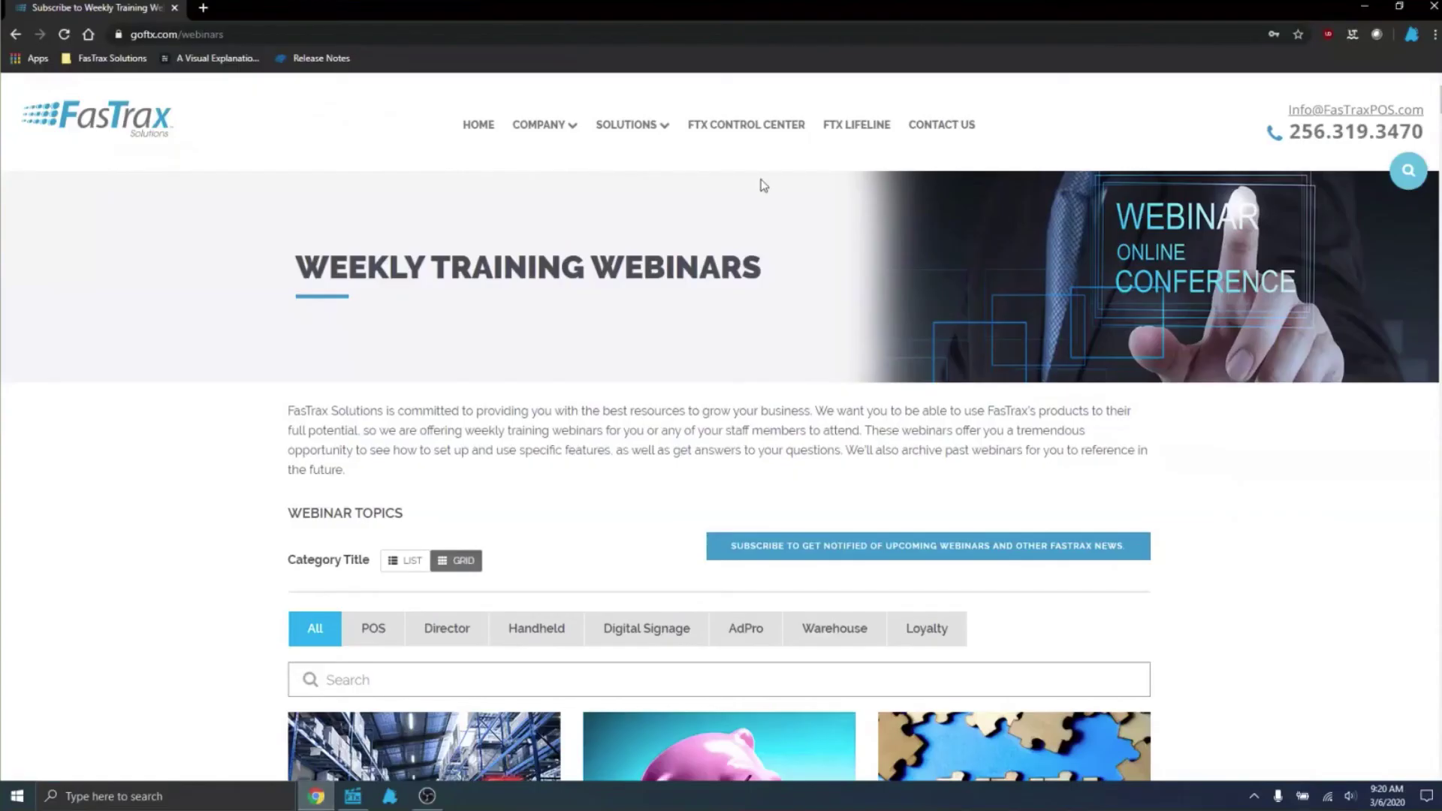
left_click(861, 139)
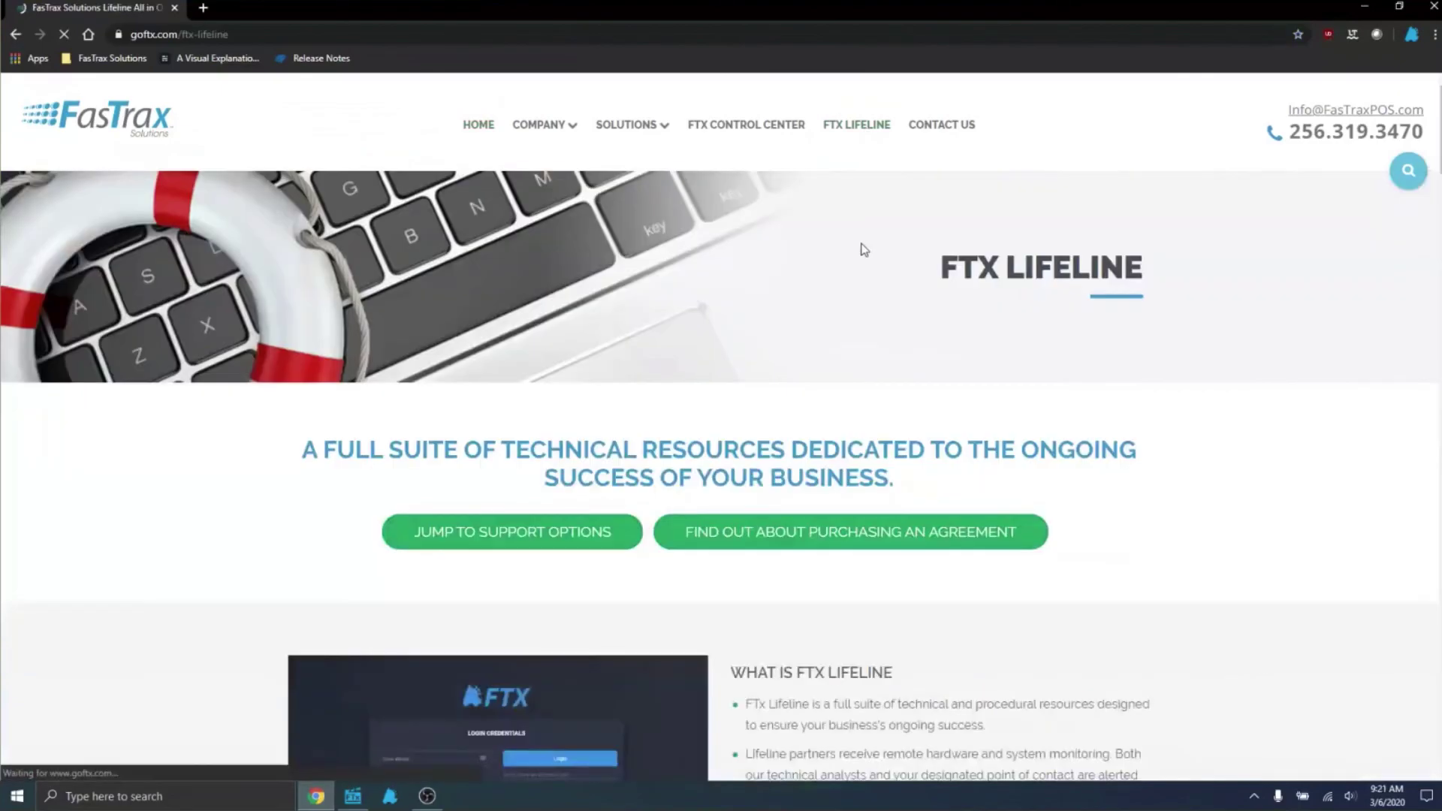
scroll(863, 249, "down", 15)
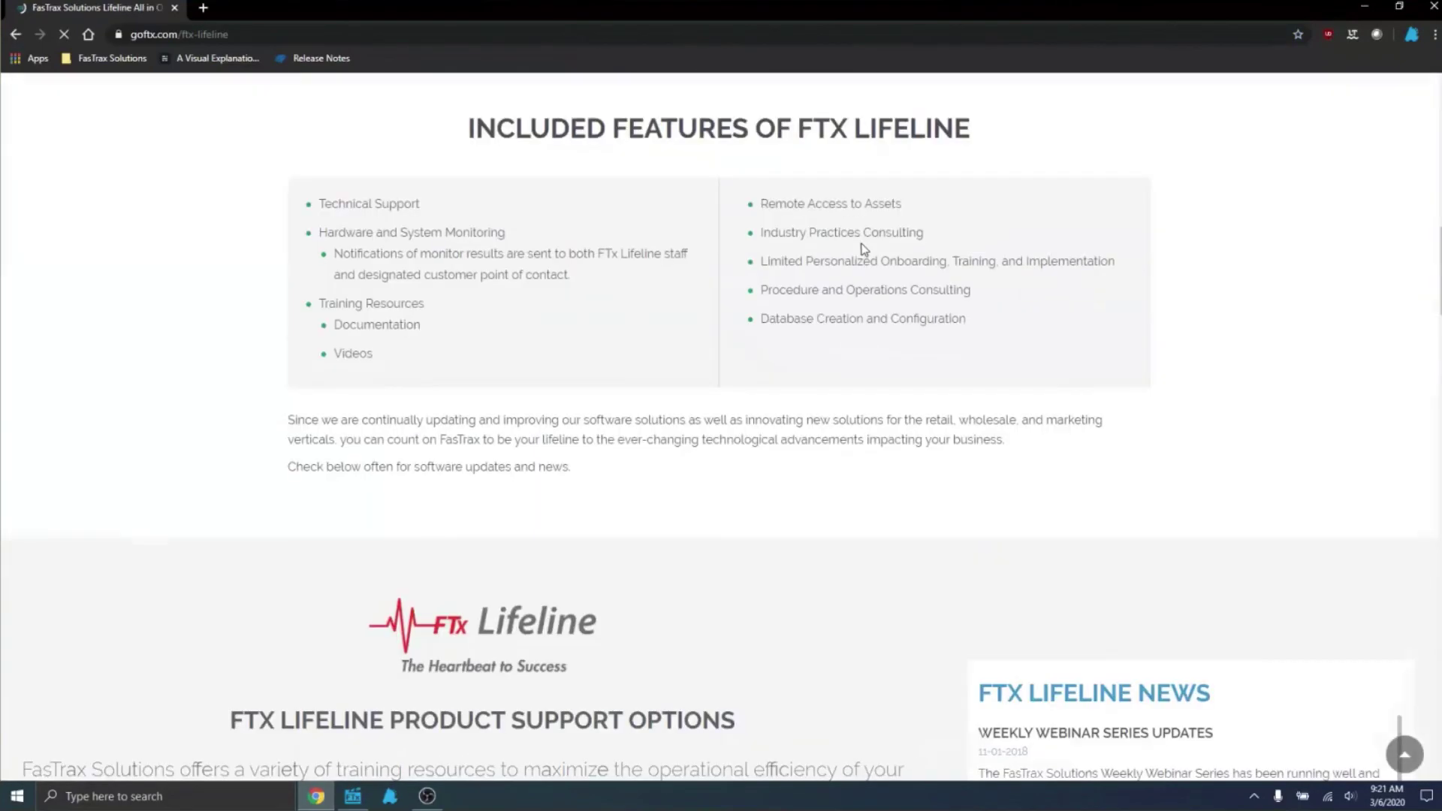
scroll(863, 248, "down", 7)
scroll(863, 249, "down", 3)
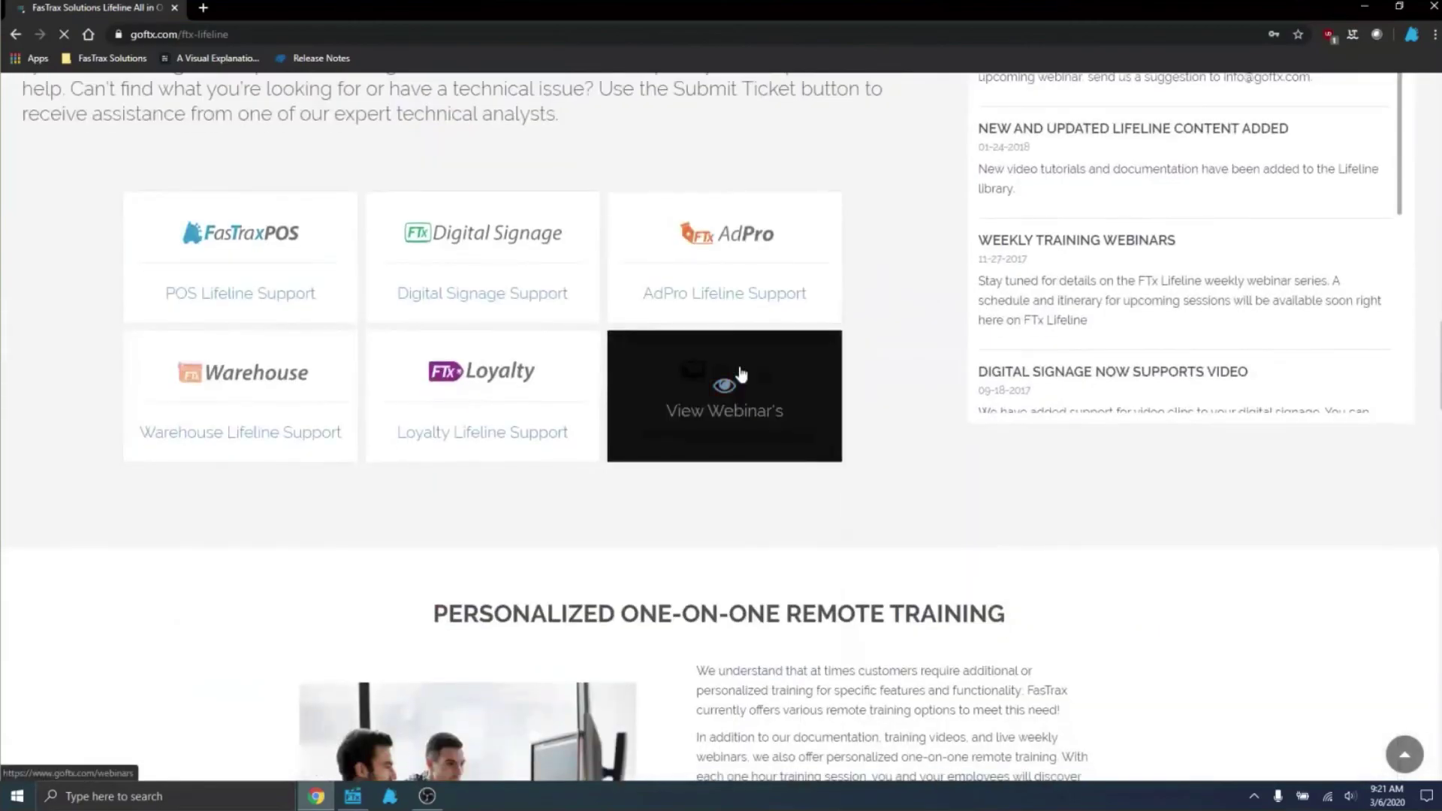
left_click(741, 373)
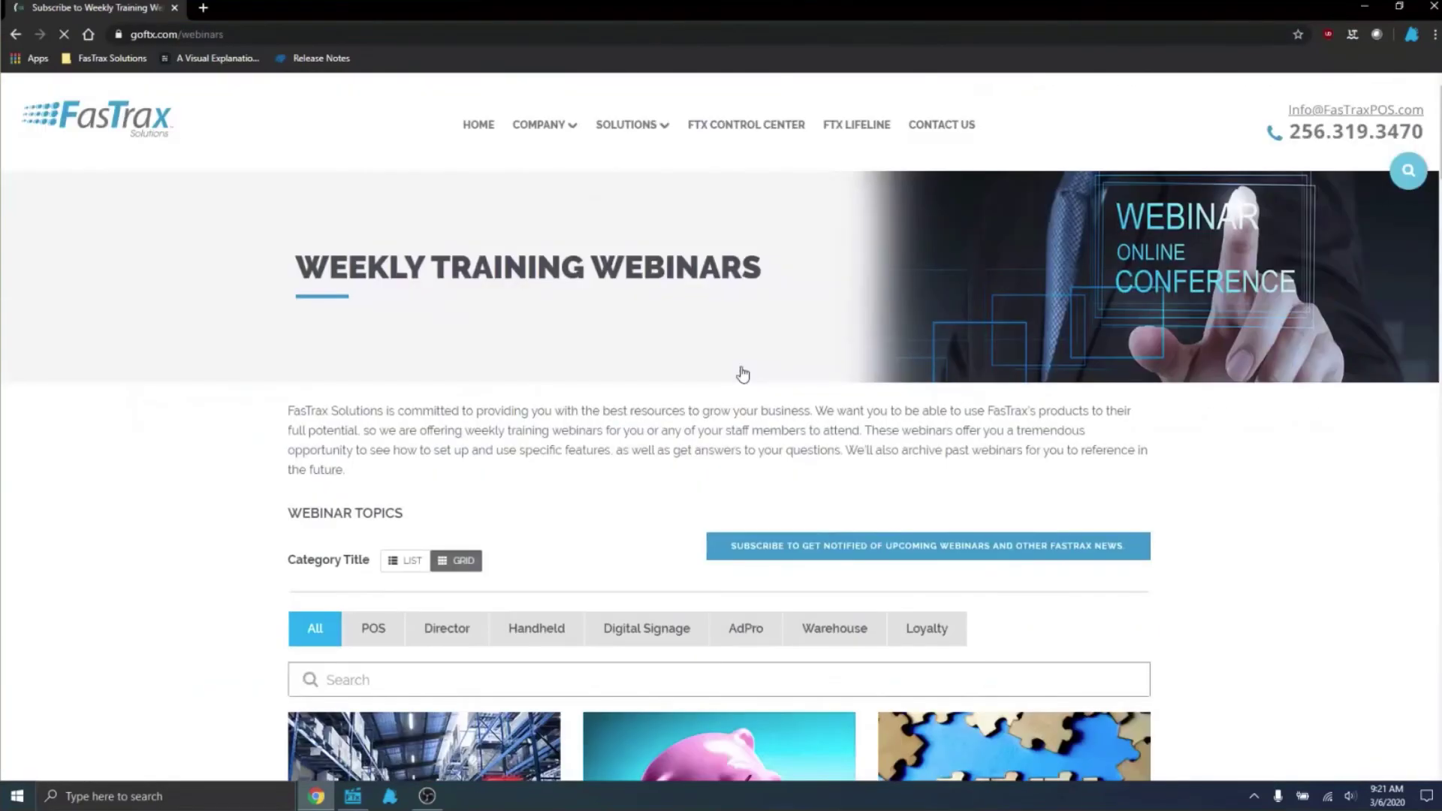
Browse the weekly training webinars for upcoming sessions, available recordings and the option to subscribe to notifications
scroll(1356, 296, "down", 3)
scroll(1359, 300, "up", 3)
scroll(1360, 301, "down", 5)
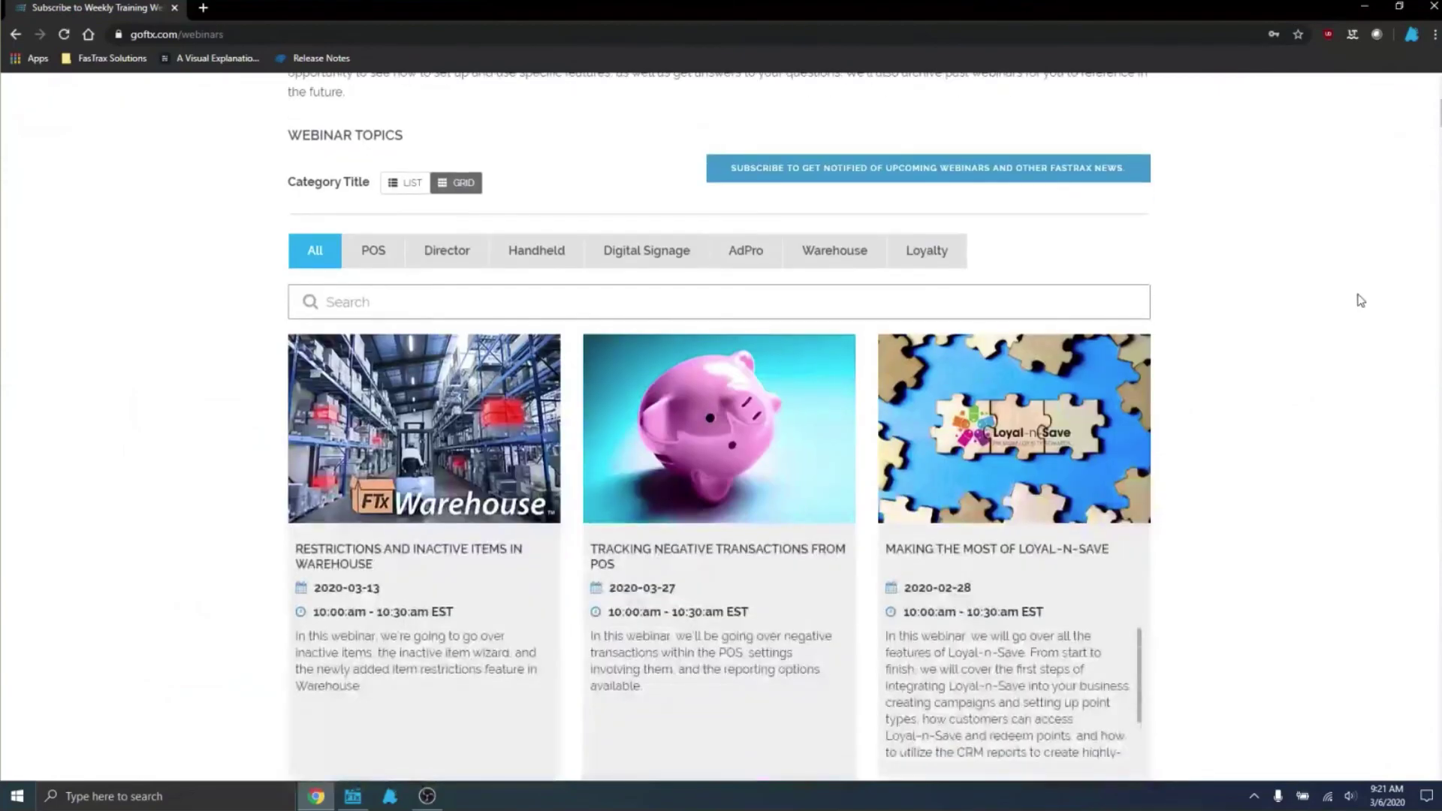
scroll(1360, 301, "down", 3)
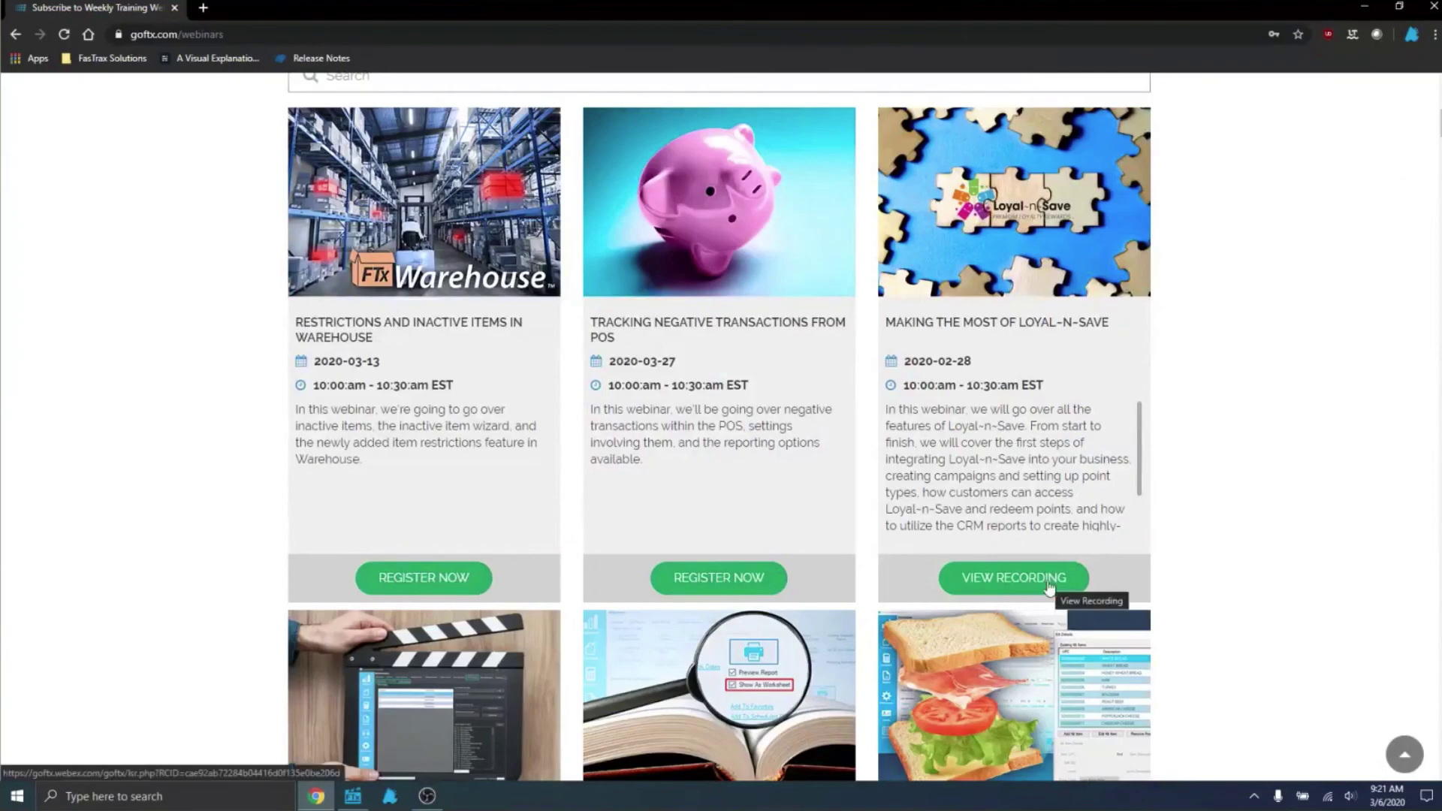
scroll(943, 403, "up", 6)
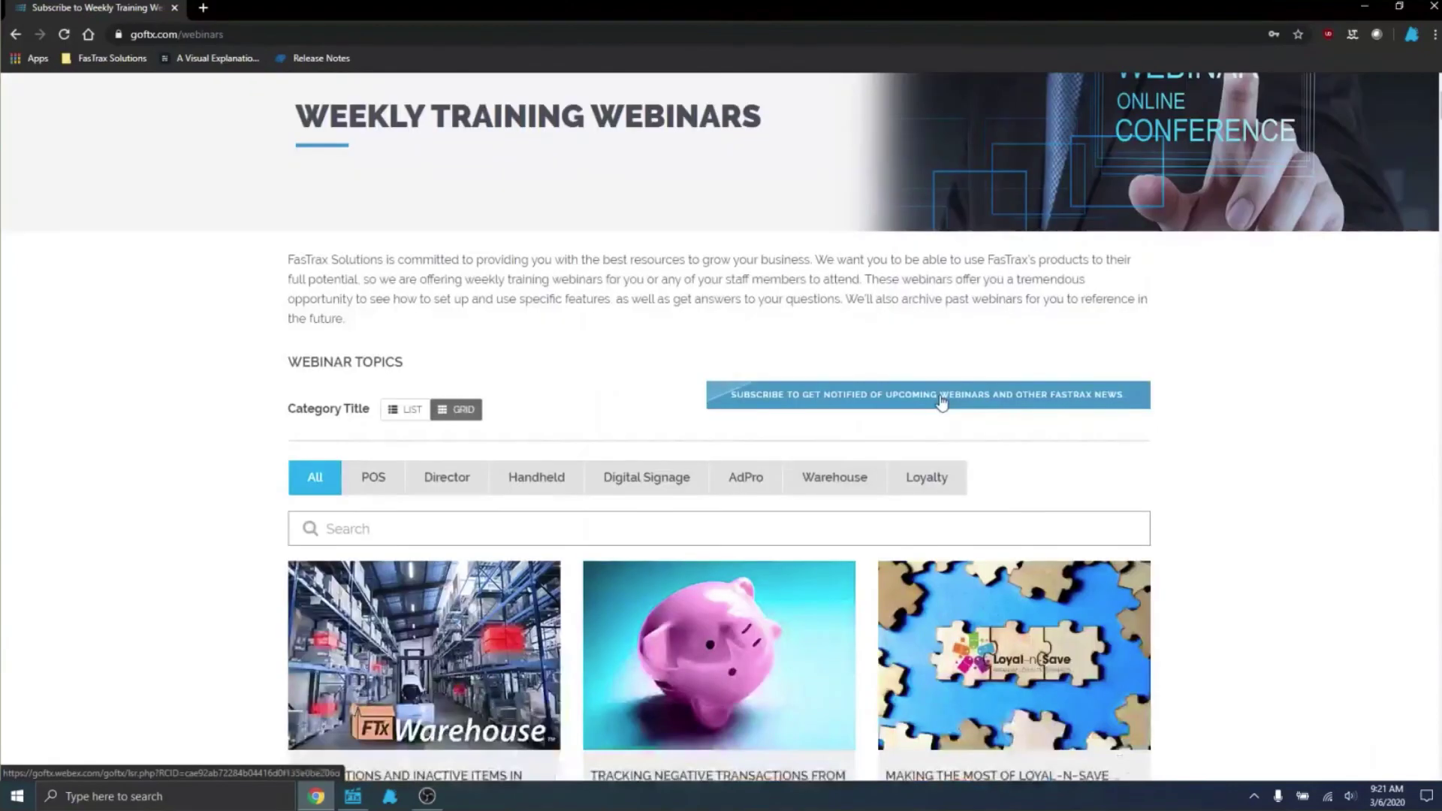